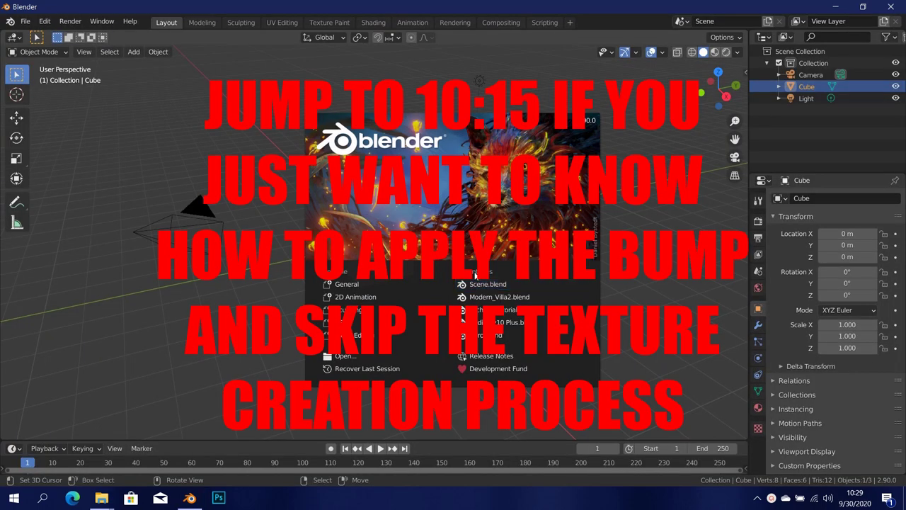
# Step: Dismiss the splash screen and delete all the default objects from the scene
pyautogui.click(476, 275)
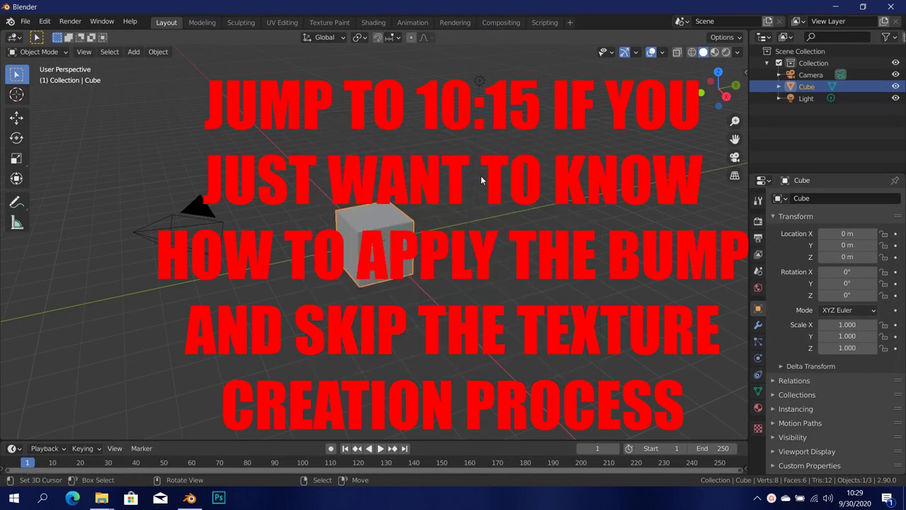
pyautogui.press('a')
pyautogui.press('Delete')
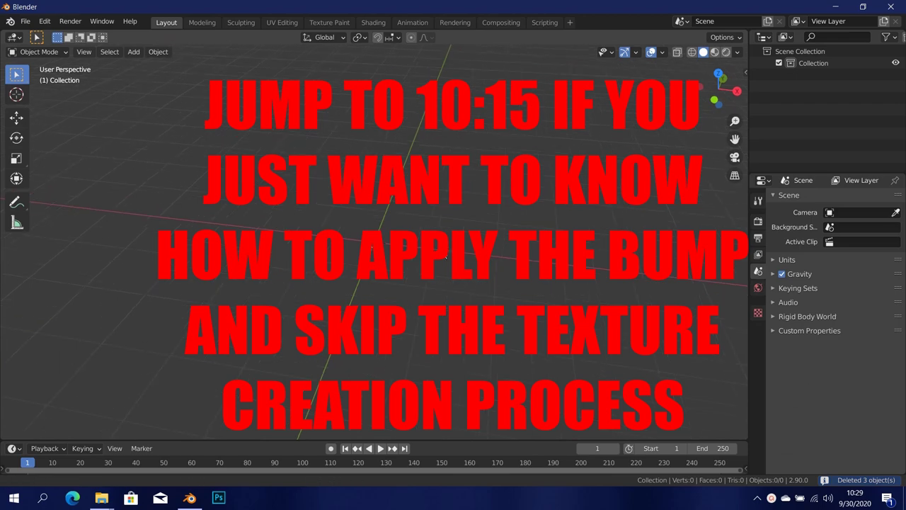
pyautogui.moveTo(446, 258); pyautogui.dragTo(371, 256, button='middle')
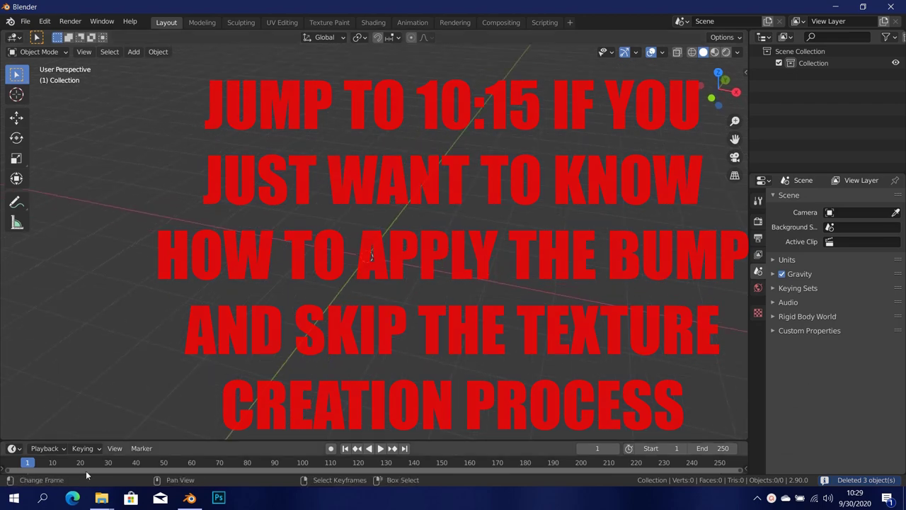
# Step: Switch to the Edge browser, open Google and search for "license plate"
pyautogui.click(73, 498)
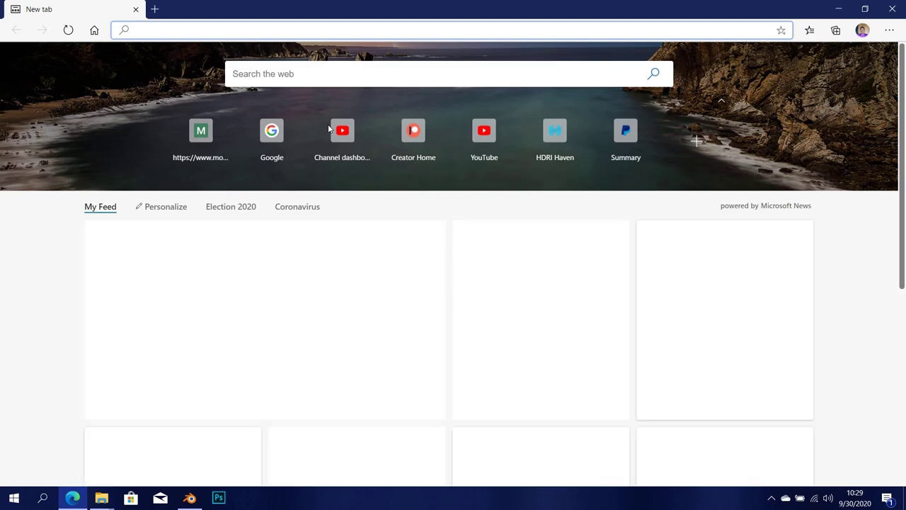
pyautogui.write('g')
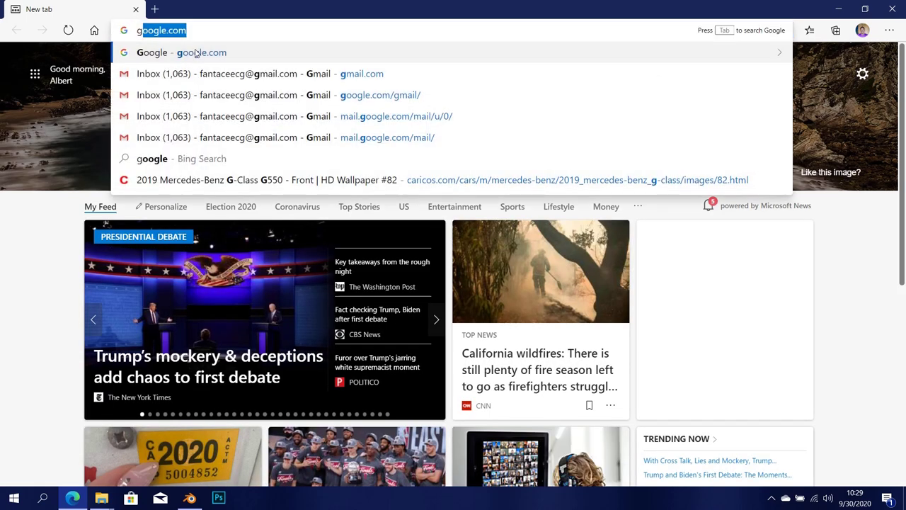
pyautogui.press('Return')
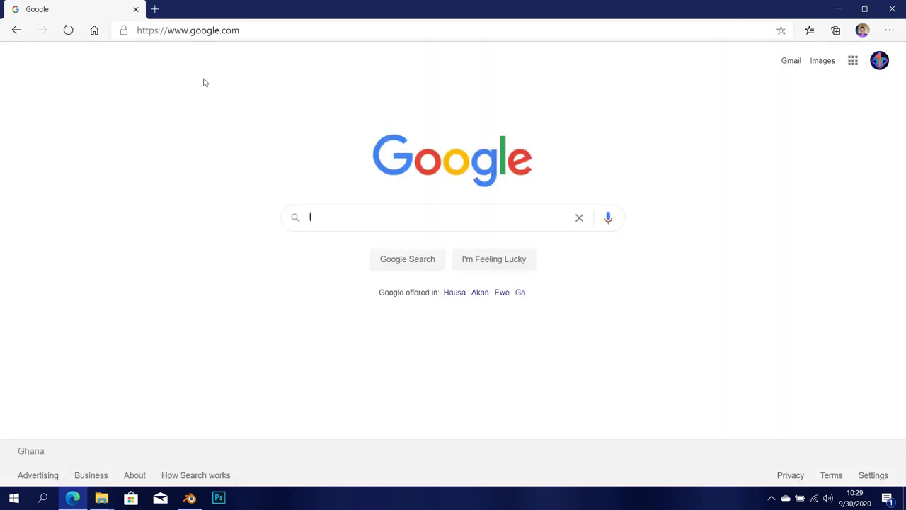
pyautogui.write('licen')
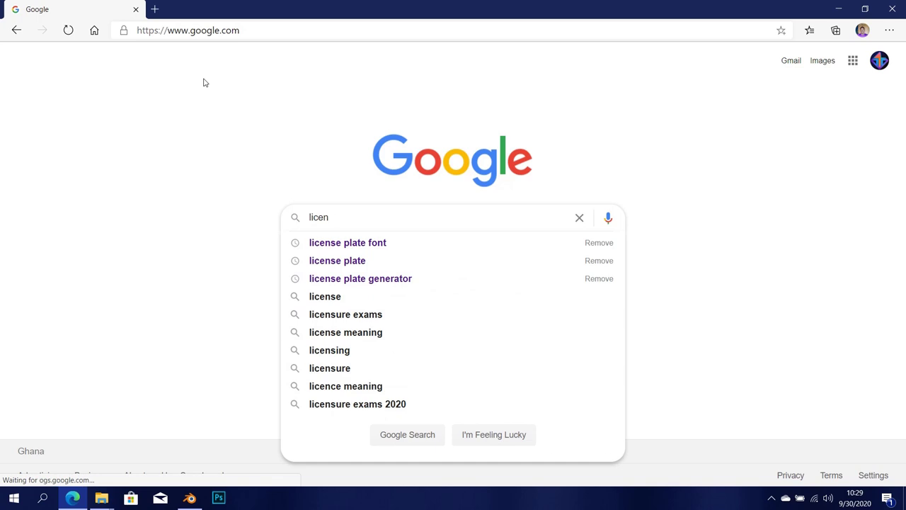
pyautogui.click(348, 266)
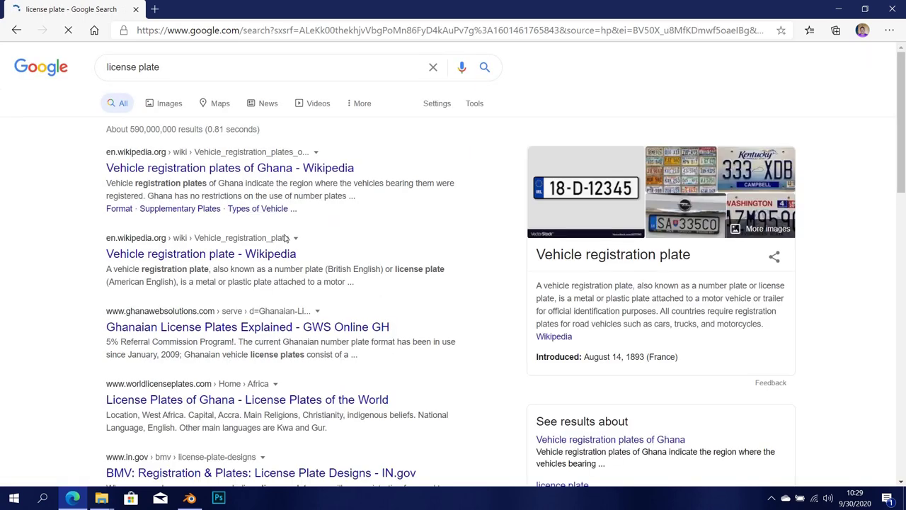
# Step: Show the image results and examine the preview of the Irish (IRL) license plate from VectorStock as a reference
pyautogui.click(585, 187)
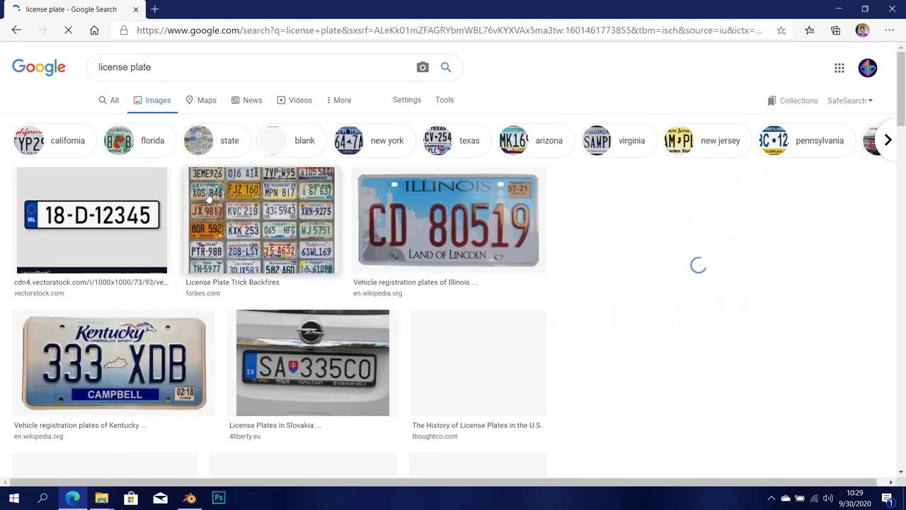
pyautogui.click(65, 224)
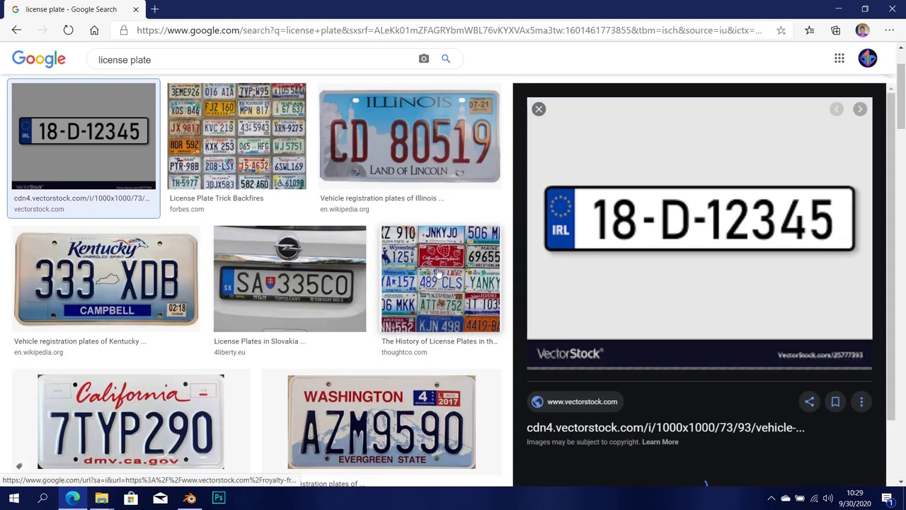
pyautogui.scroll(1, 382, 258)
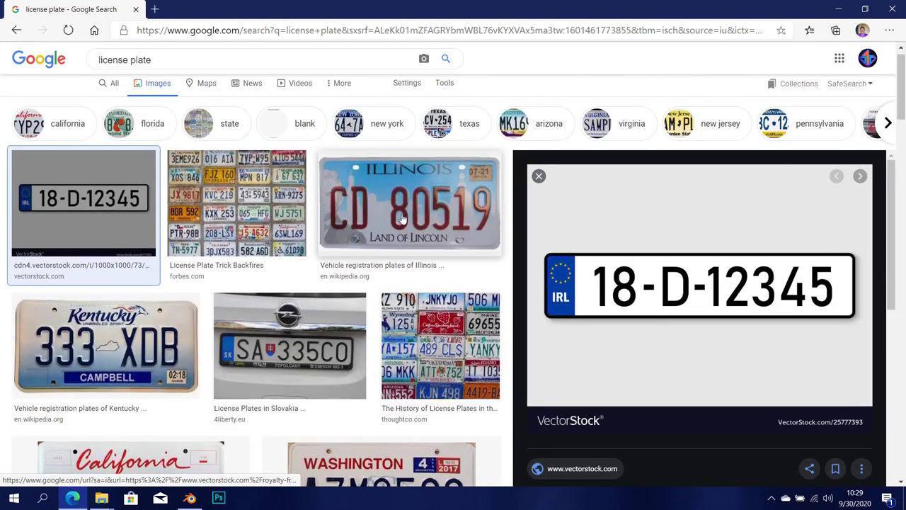
pyautogui.scroll(-1, 346, 272)
pyautogui.scroll(1, 347, 273)
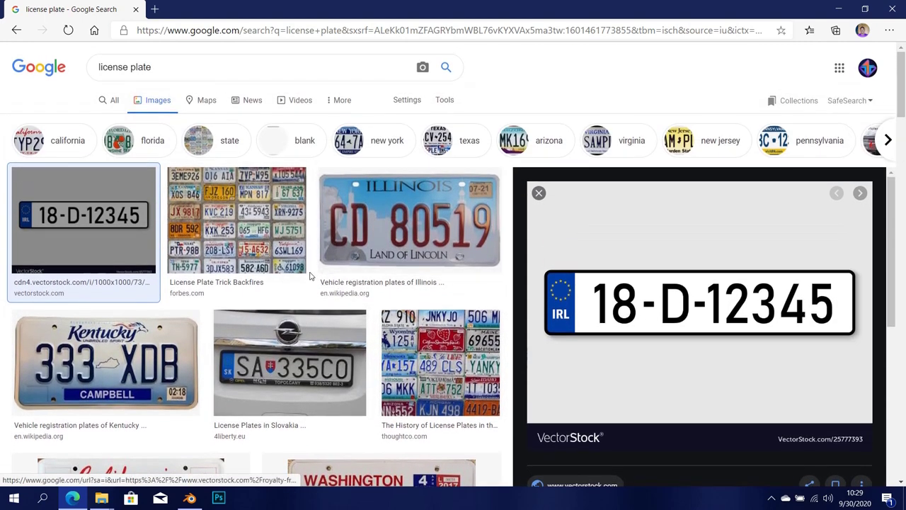
pyautogui.scroll(-2, 347, 273)
pyautogui.scroll(1, 541, 249)
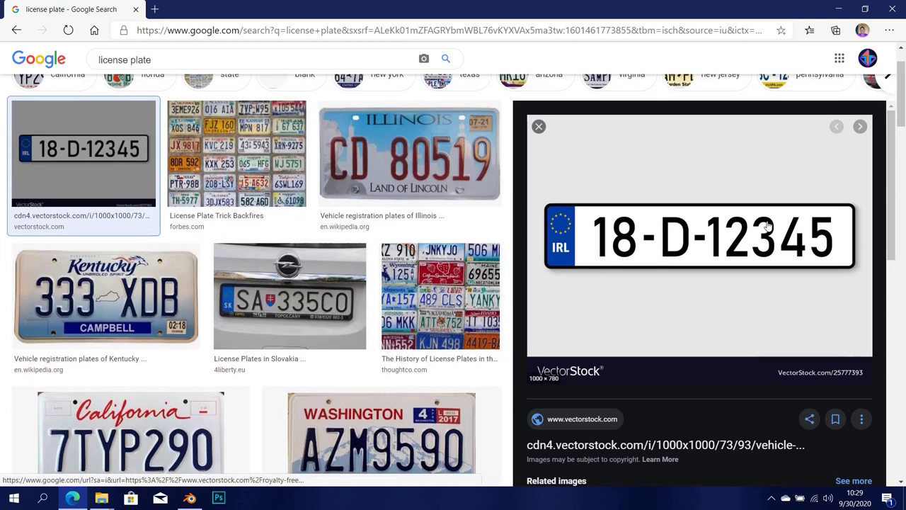
pyautogui.rightClick(661, 236)
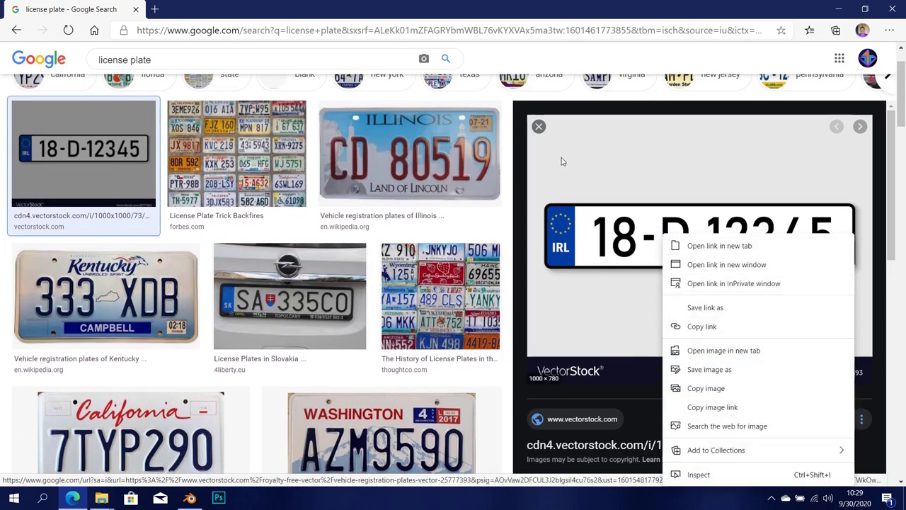
pyautogui.click(1, 265)
pyautogui.scroll(1, 89, 234)
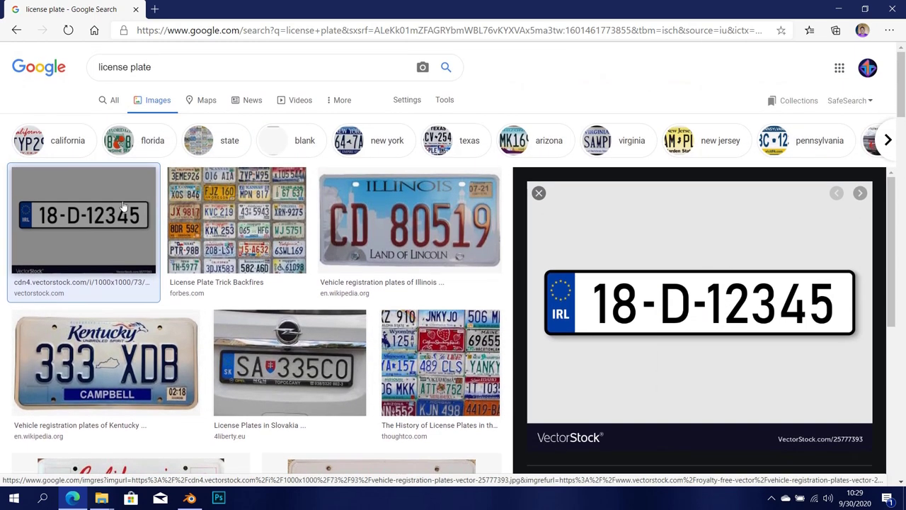
# Step: Return to the general web results and search for "license plate font"
pyautogui.click(157, 61)
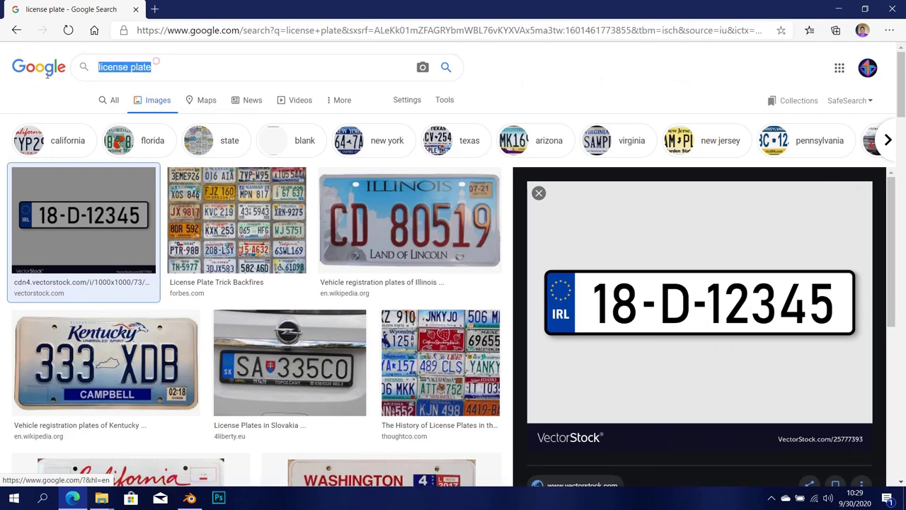
pyautogui.rightClick(89, 139)
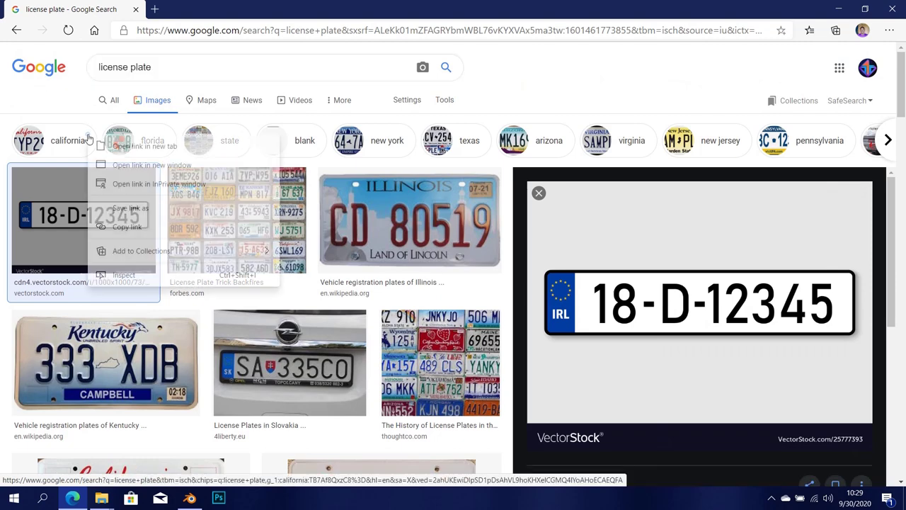
pyautogui.click(113, 100)
pyautogui.click(195, 67)
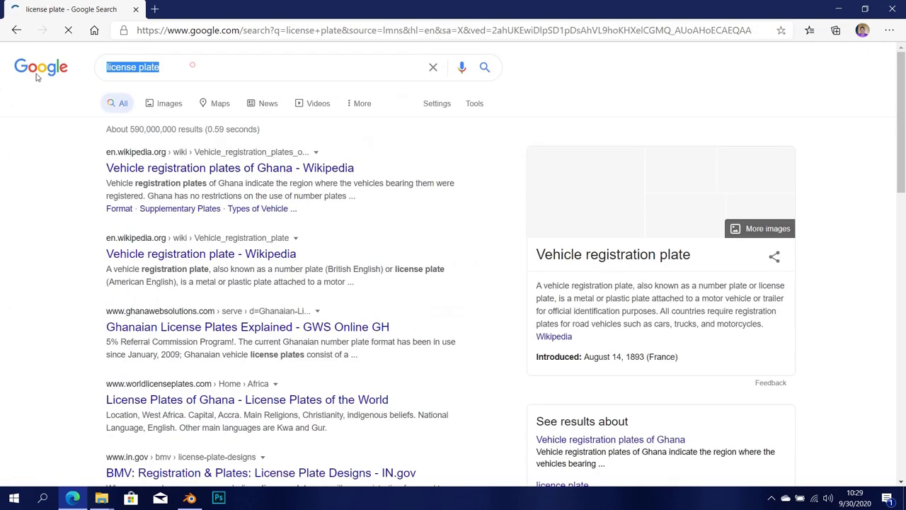
pyautogui.write('licn')
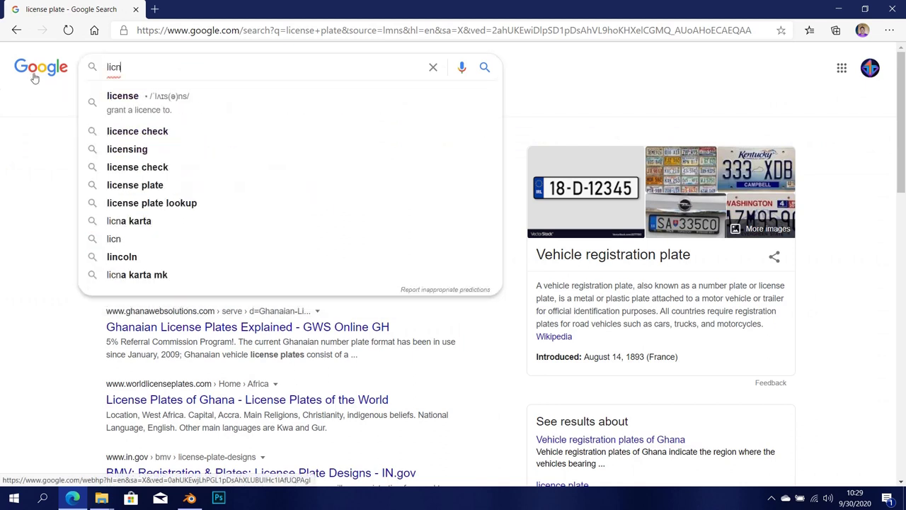
pyautogui.press('BackSpace')
pyautogui.write('e')
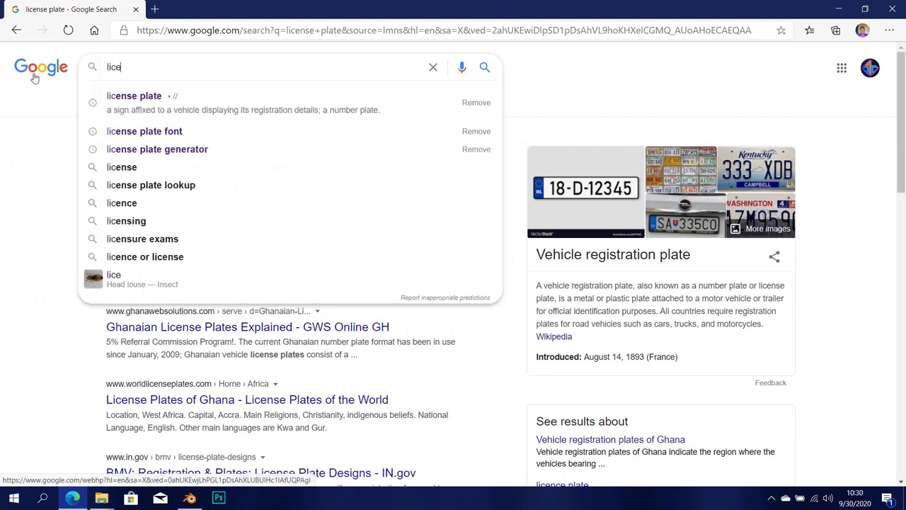
pyautogui.write('nse')
pyautogui.click(170, 131)
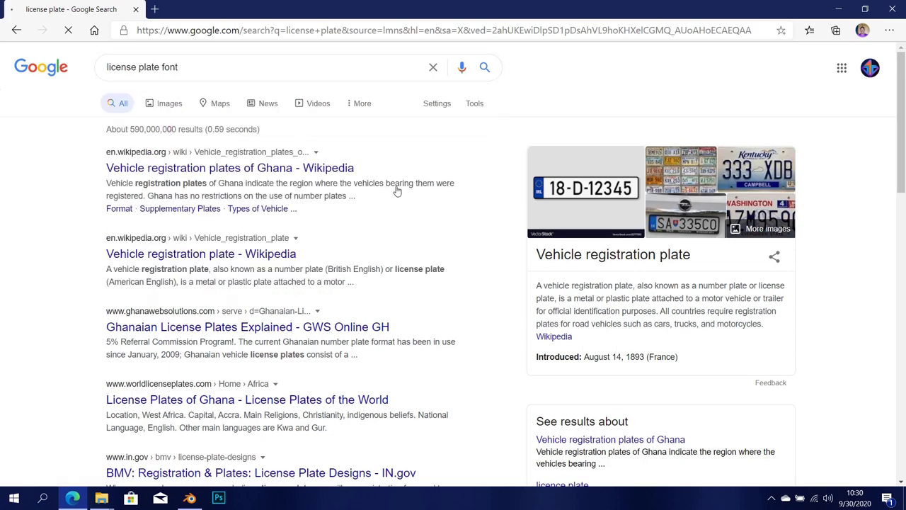
# Step: Open the FontSpace license plate font page from the results and look through the listed fonts
pyautogui.scroll(-3, 257, 258)
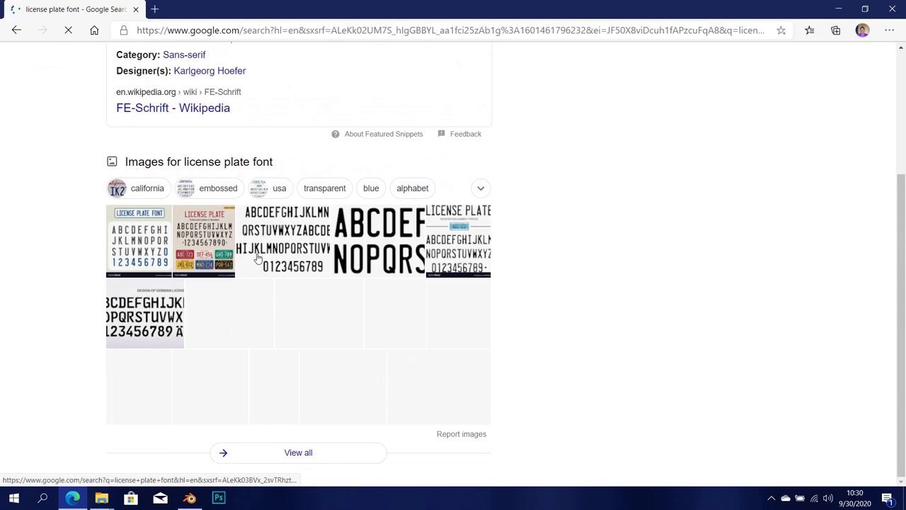
pyautogui.scroll(-6, 259, 245)
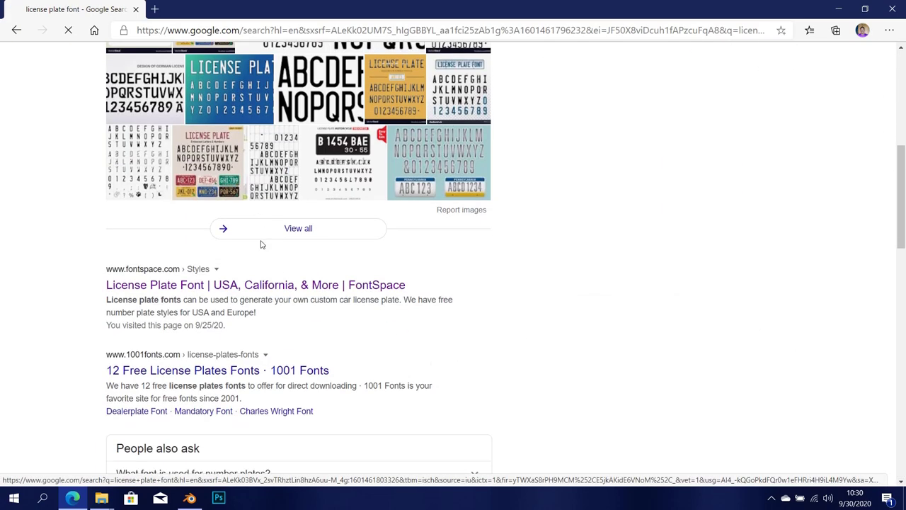
pyautogui.click(180, 181)
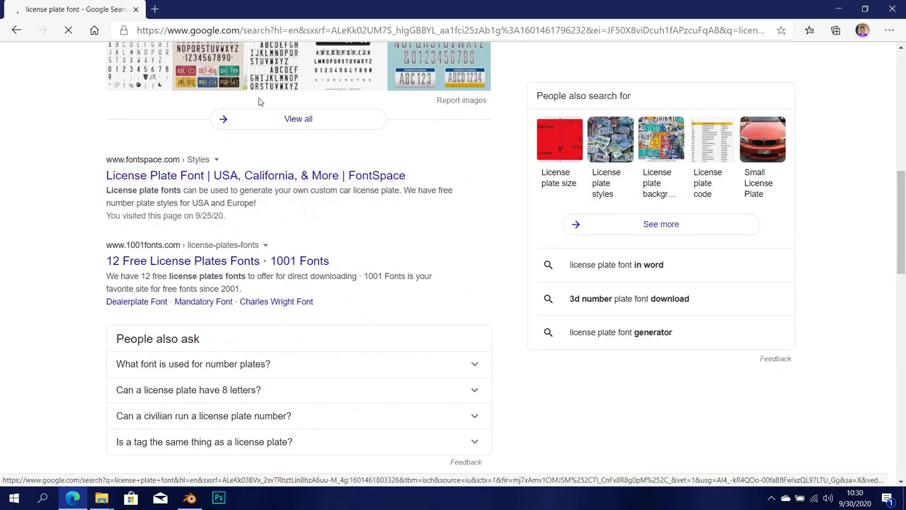
pyautogui.scroll(-2, 364, 229)
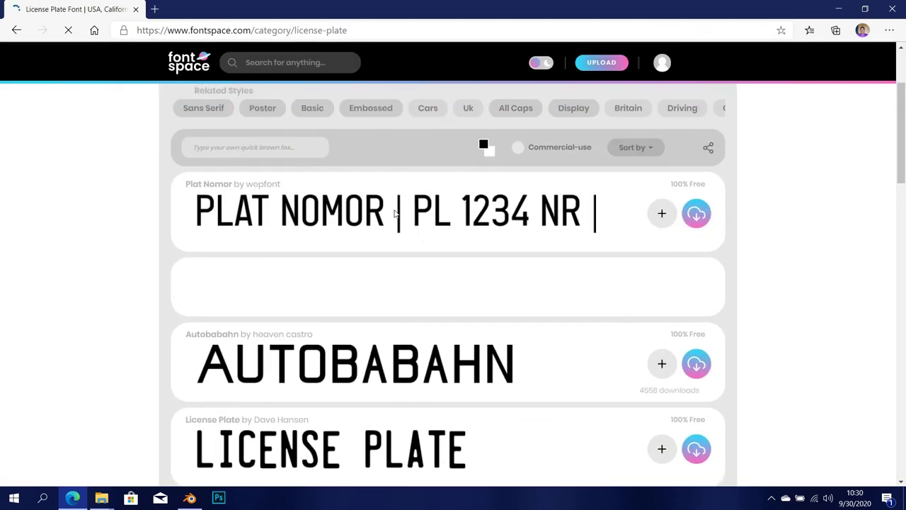
pyautogui.scroll(-4, 272, 239)
pyautogui.scroll(2, 399, 210)
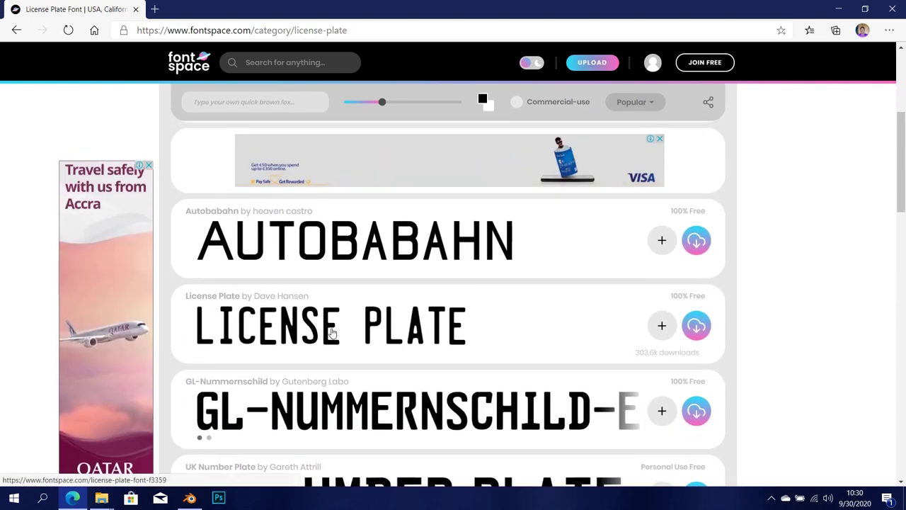
pyautogui.scroll(-1, 320, 326)
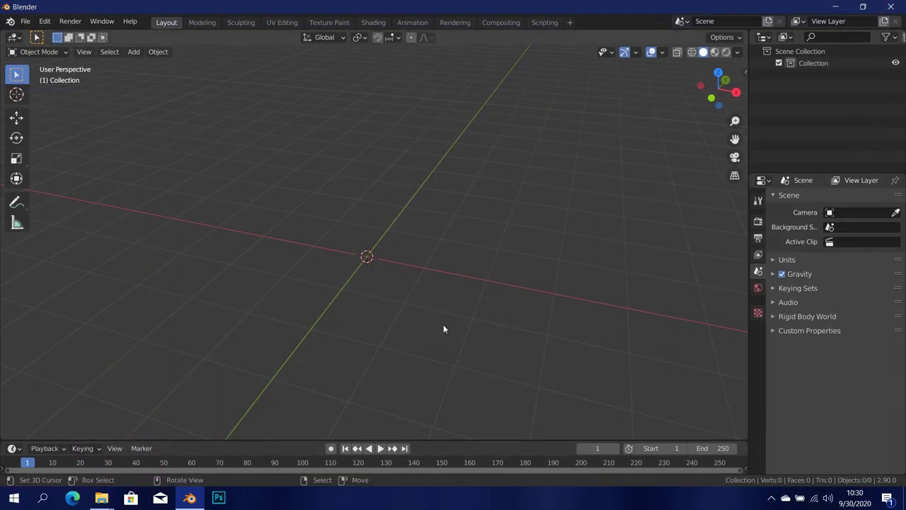
# Step: In Blender's front view, import vehicle-registration-plates-vector-25777393.jpg from the Lambert folder on the Desktop as an image plane
pyautogui.press('KP_1')
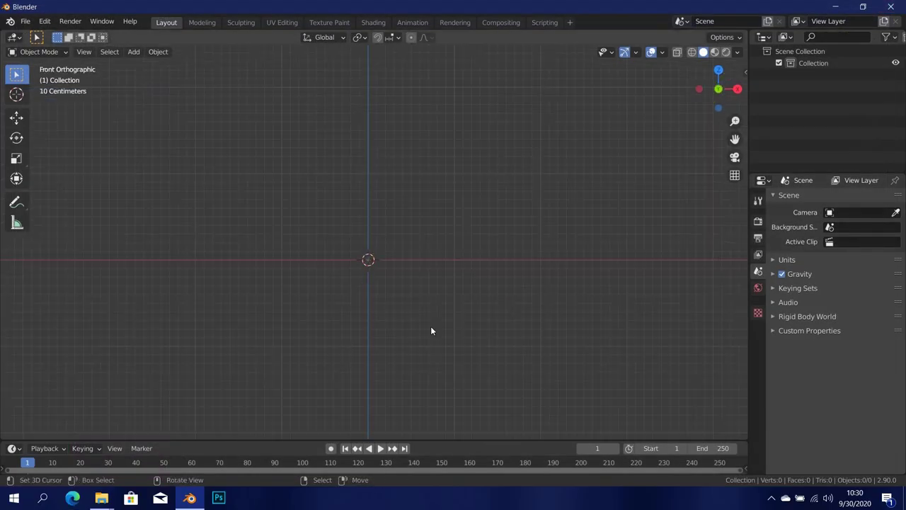
pyautogui.keyDown('ctrl'); pyautogui.moveTo(431, 326); pyautogui.dragTo(431, 266, button='middle'); pyautogui.keyUp('ctrl')
pyautogui.keyDown('shift'); pyautogui.moveTo(461, 225); pyautogui.dragTo(472, 200, button='middle'); pyautogui.keyUp('shift')
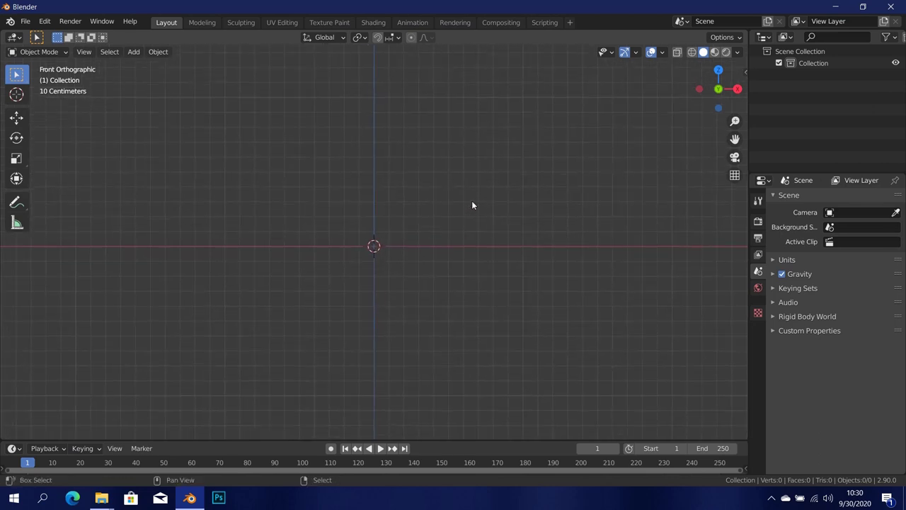
pyautogui.hotkey('shift', 'a')
pyautogui.moveTo(472, 201)
pyautogui.moveTo(454, 328)
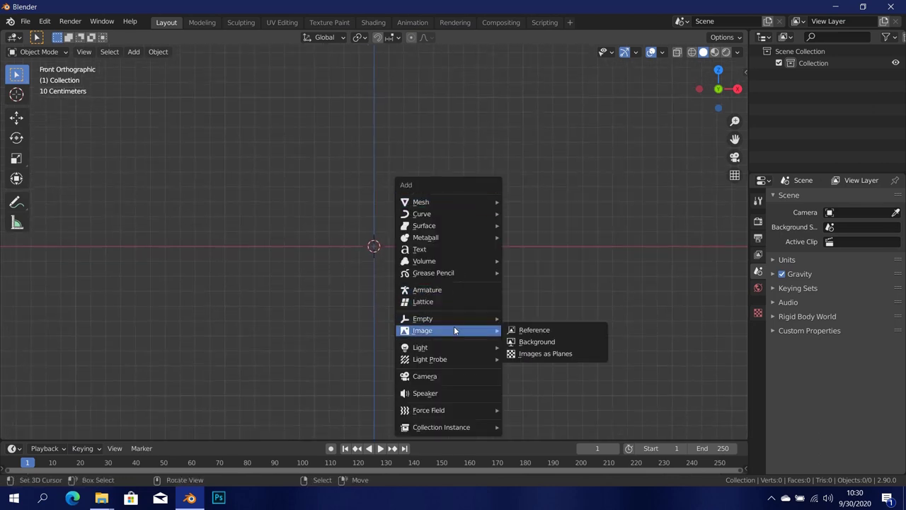
pyautogui.click(553, 354)
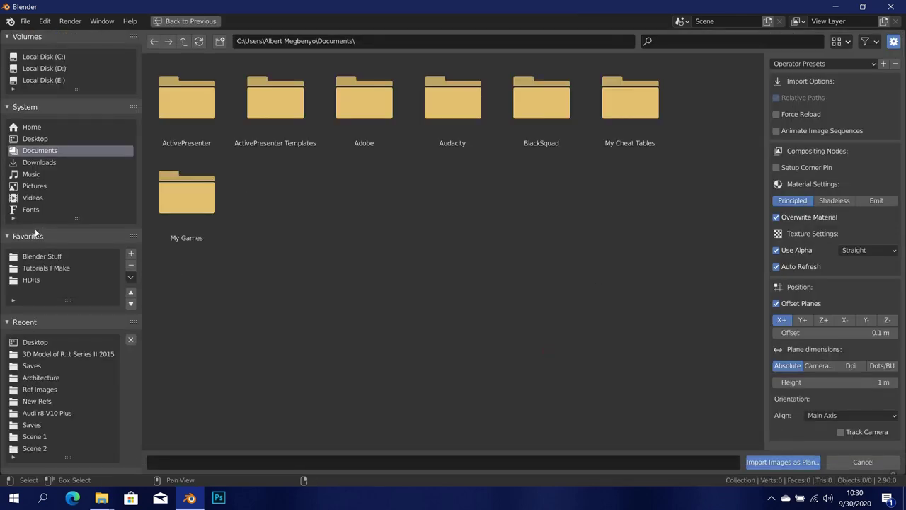
pyautogui.click(37, 138)
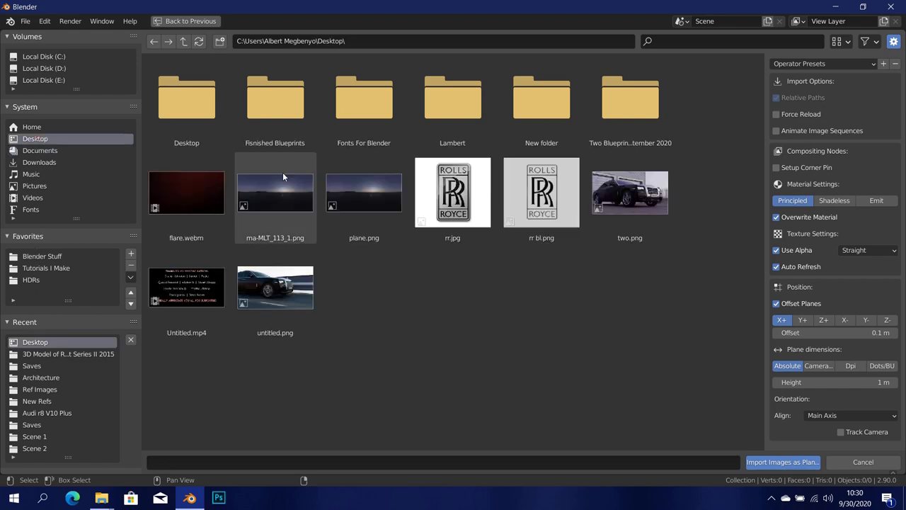
pyautogui.doubleClick(470, 94)
pyautogui.doubleClick(631, 287)
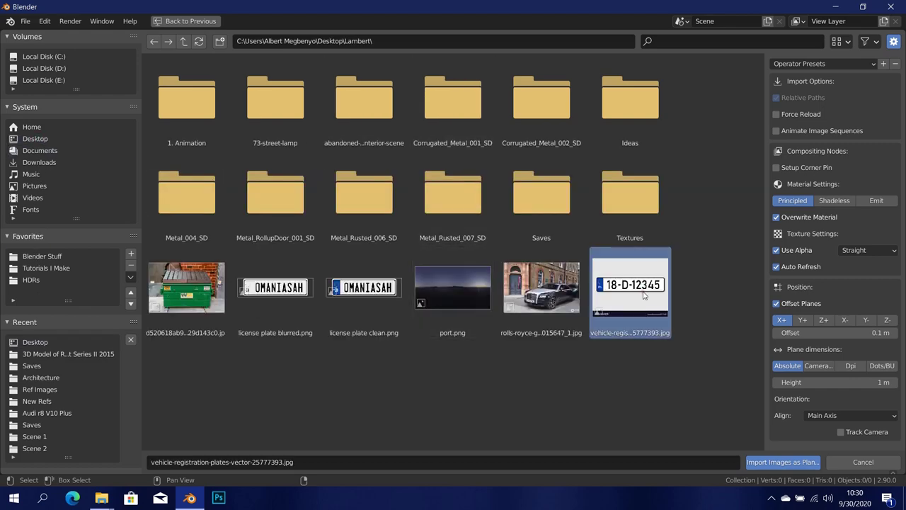
# Step: Set the viewport shading to Material Preview to display the image on the imported license plate plane
pyautogui.scroll(2, 311, 266)
pyautogui.press('z')
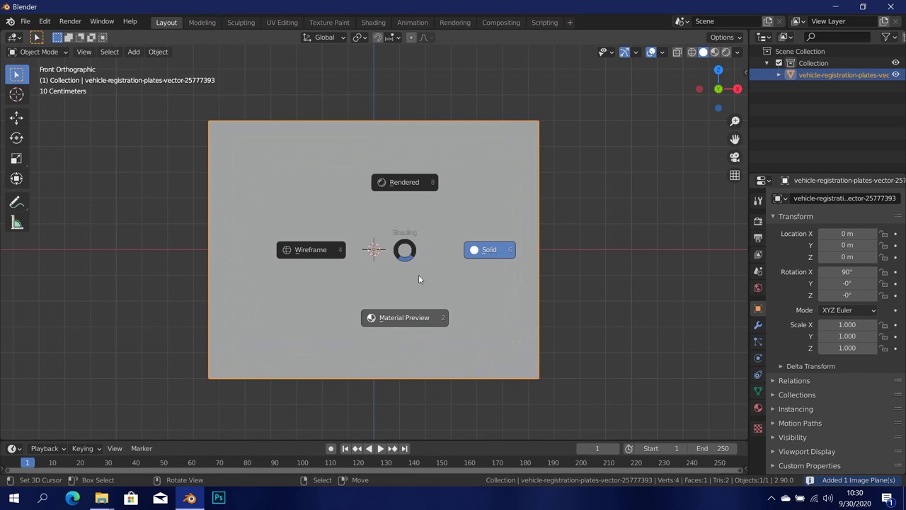
pyautogui.click(419, 279)
pyautogui.scroll(3, 360, 256)
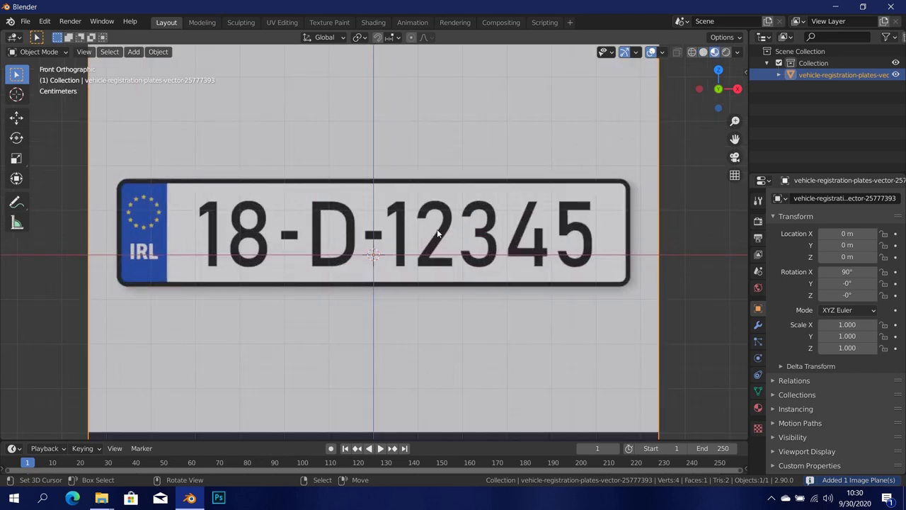
# Step: Add a mesh plane facing the front view over the reference image and enter Edit Mode on it
pyautogui.scroll(-1, 437, 210)
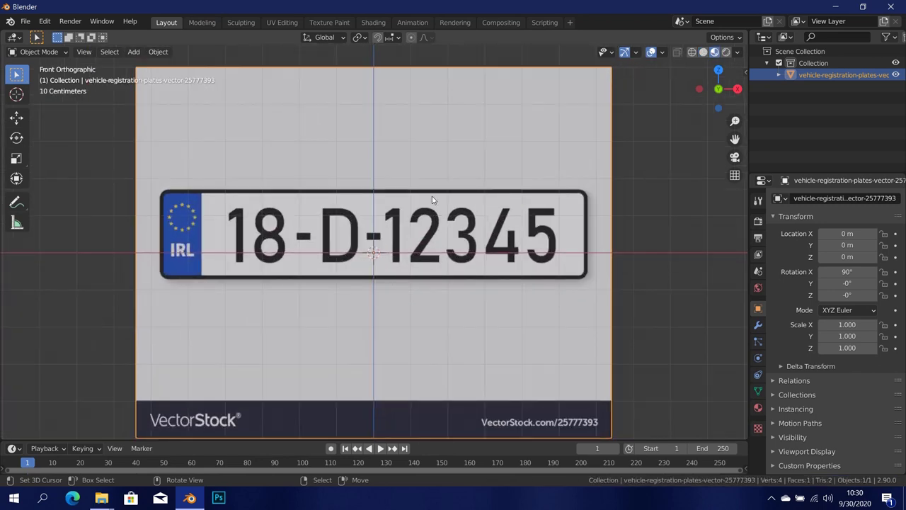
pyautogui.hotkey('shift', 'a')
pyautogui.press('Escape')
pyautogui.hotkey('shift', 'a')
pyautogui.moveTo(381, 49)
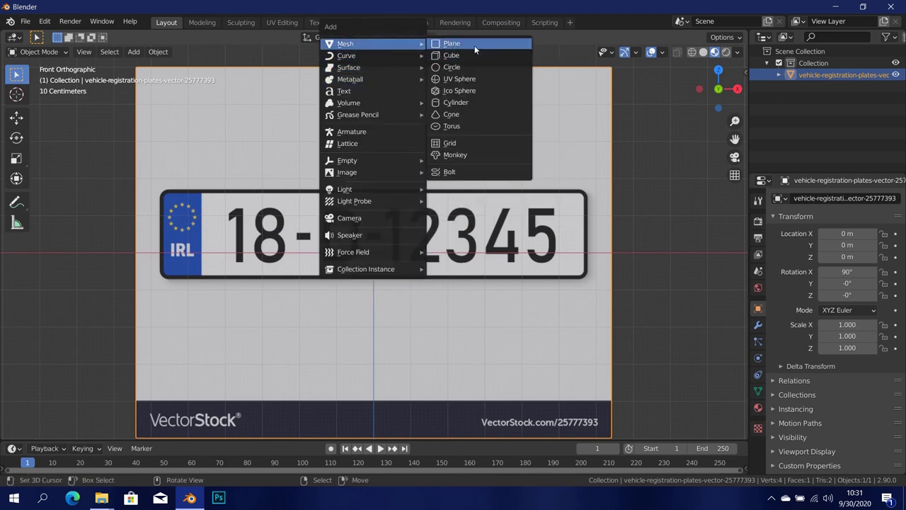
pyautogui.click(475, 45)
pyautogui.scroll(-5, 420, 284)
pyautogui.press('Tab')
pyautogui.scroll(1, 420, 283)
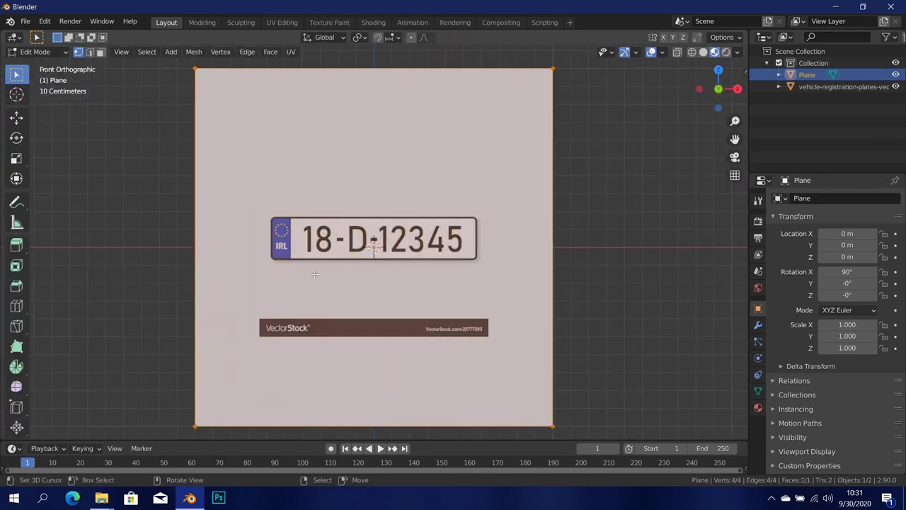
# Step: Move the plane's mesh about 0.35 m along negative Y, in front of the reference image, and return to the front view
pyautogui.moveTo(420, 284); pyautogui.dragTo(445, 314, button='middle')
pyautogui.press('g')
pyautogui.press('y')
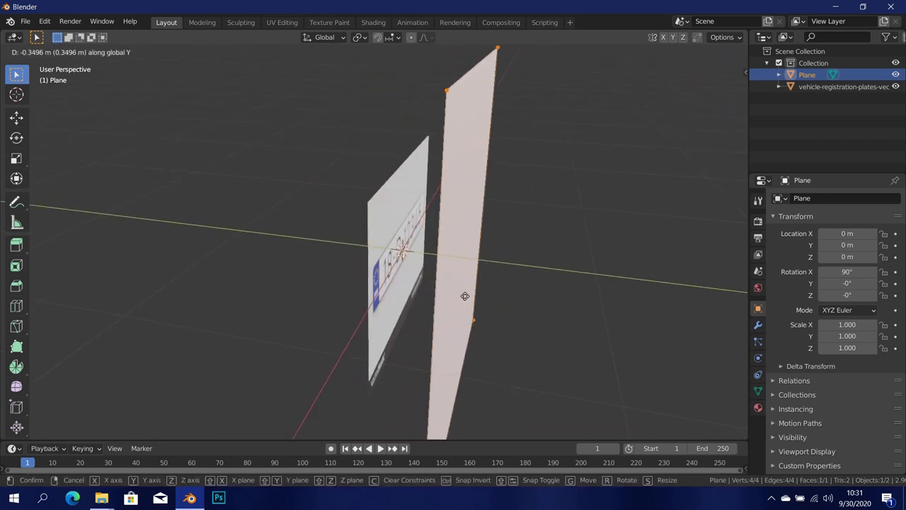
pyautogui.click(466, 297)
pyautogui.press('KP_1')
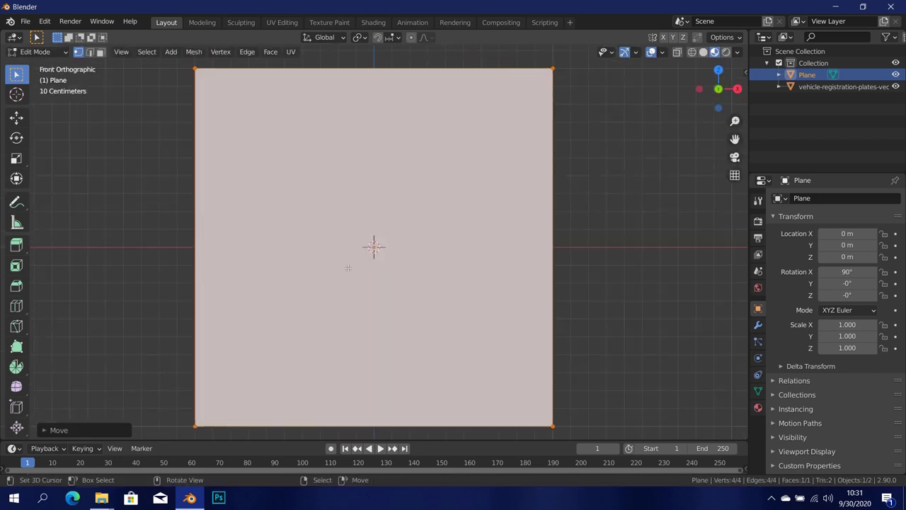
pyautogui.scroll(3, 348, 268)
pyautogui.scroll(-3, 351, 269)
pyautogui.scroll(1, 469, 283)
pyautogui.press('z')
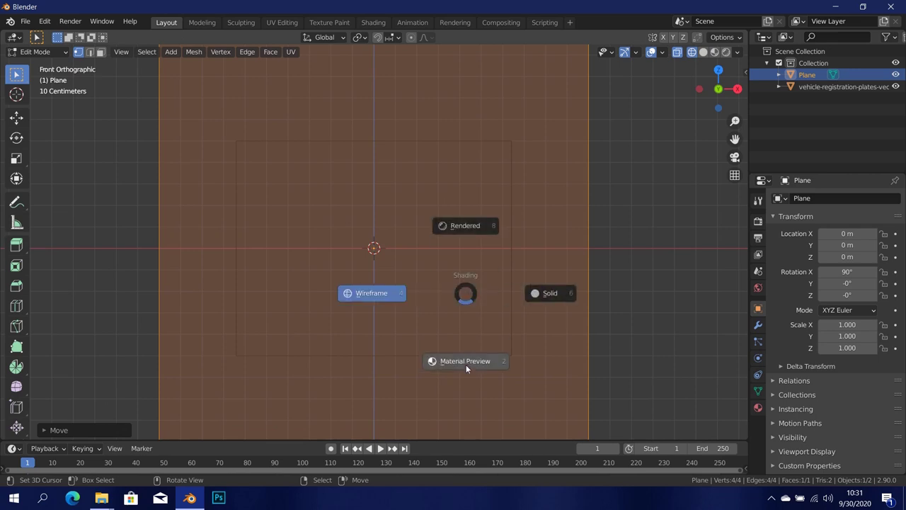
pyautogui.click(468, 365)
pyautogui.press('Tab')
pyautogui.press('Tab')
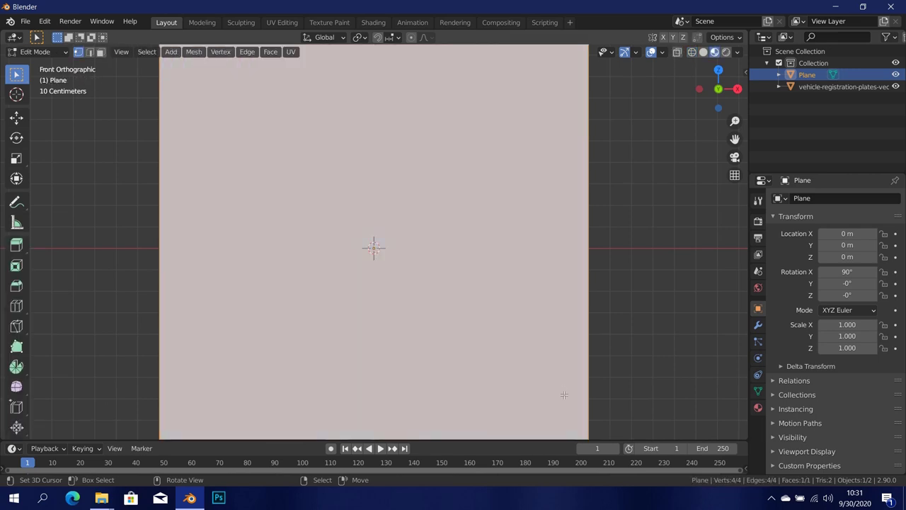
# Step: Scale the plane down along Z to a narrow strip and move it up about 0.05 m to center on the reference plate
pyautogui.press('s')
pyautogui.press('z')
pyautogui.click(384, 258)
pyautogui.scroll(6, 385, 258)
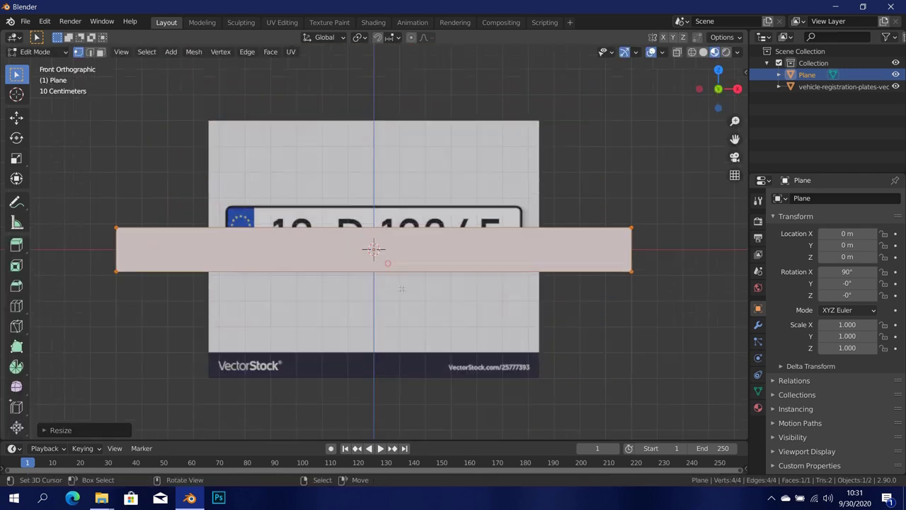
pyautogui.press('g')
pyautogui.press('z')
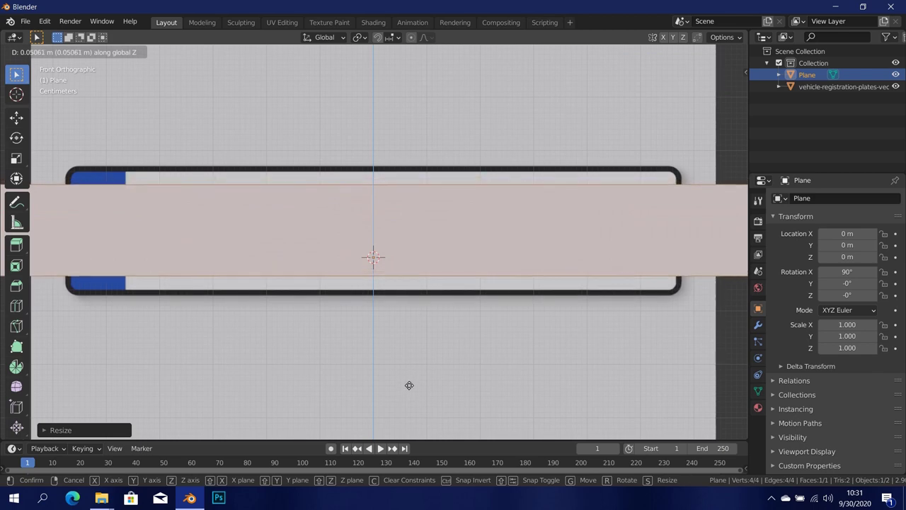
pyautogui.click(411, 389)
# Step: Fine-tune the strip's Z scale and Z position so it covers the full height of the reference plate
pyautogui.press('s')
pyautogui.press('z')
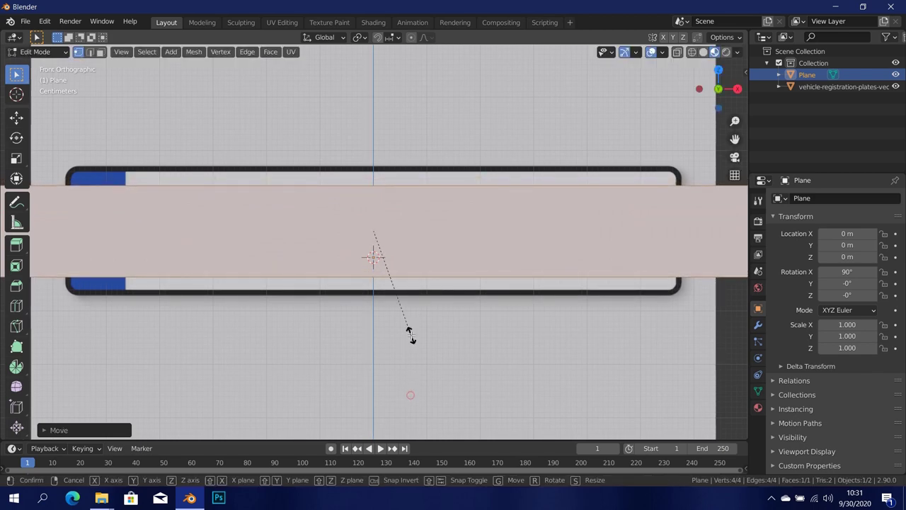
pyautogui.click(429, 400)
pyautogui.press('Tab')
pyautogui.press('g')
pyautogui.press('z')
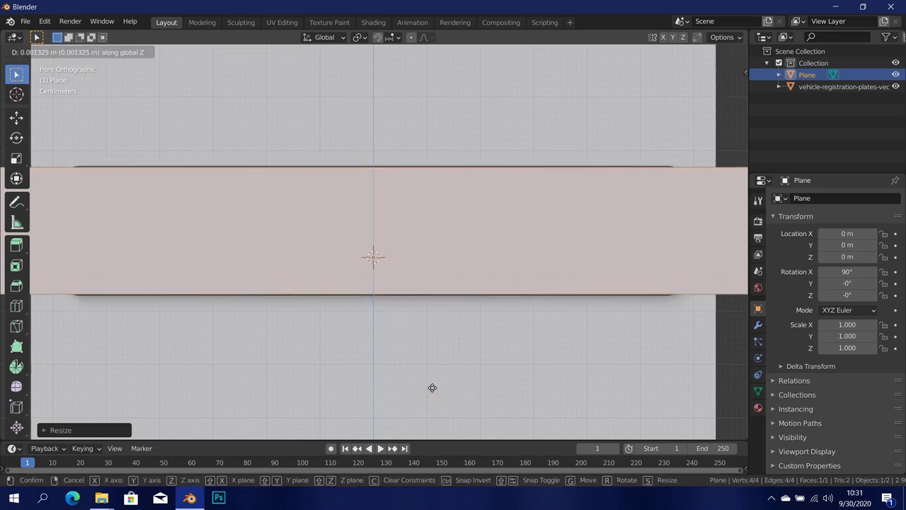
pyautogui.click(430, 387)
pyautogui.press('s')
pyautogui.press('z')
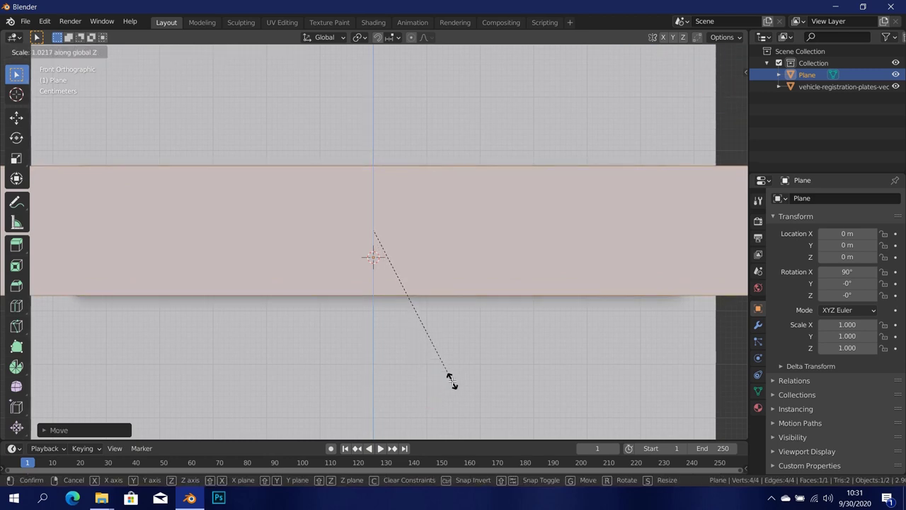
pyautogui.click(453, 384)
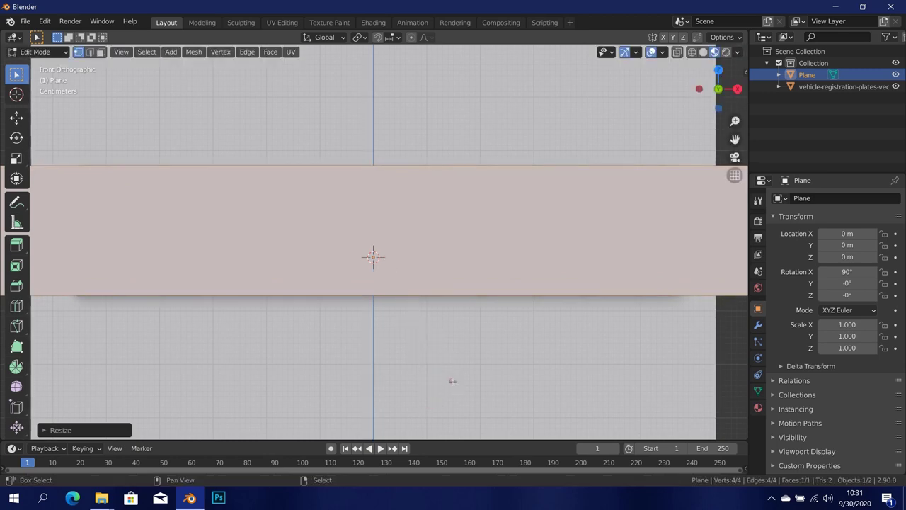
pyautogui.press('s')
pyautogui.rightClick(430, 330)
# Step: Scale the strip along X so its ends extend just past the reference plate's width
pyautogui.scroll(-5, 455, 337)
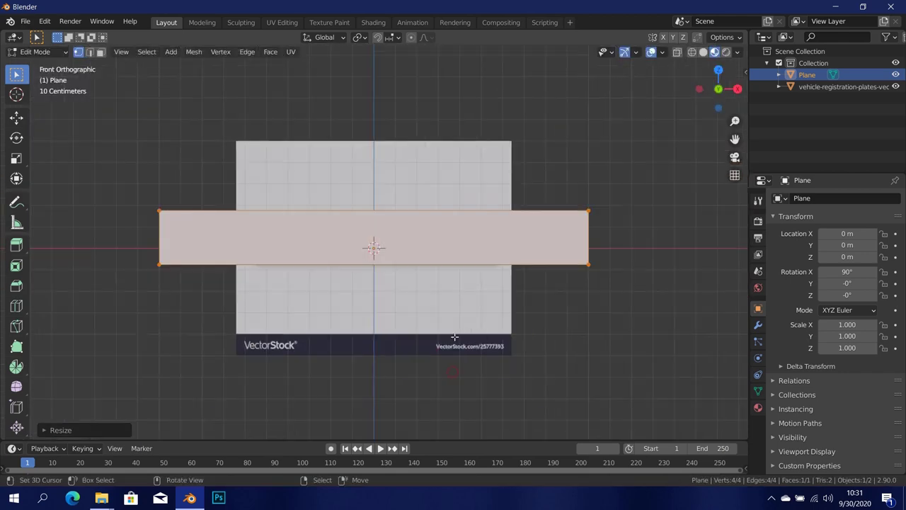
pyautogui.scroll(2, 455, 337)
pyautogui.press('s')
pyautogui.press('x')
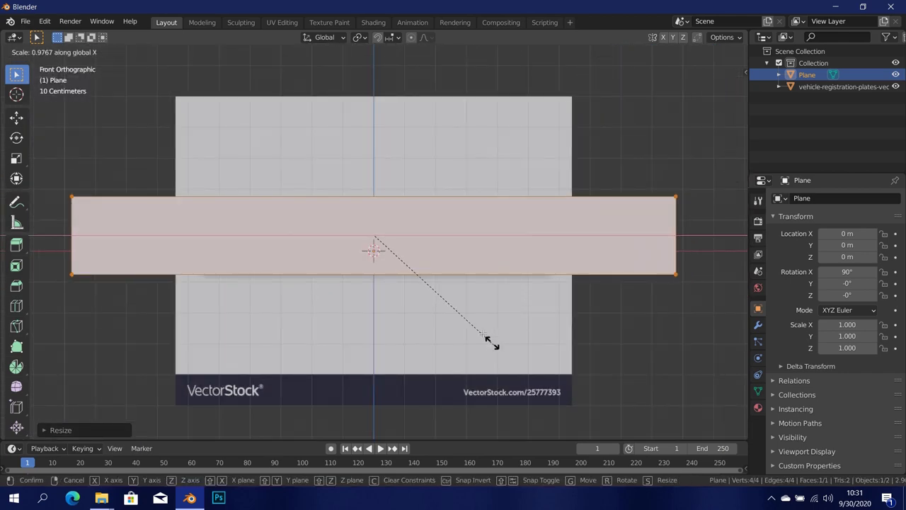
pyautogui.click(451, 319)
pyautogui.scroll(2, 449, 317)
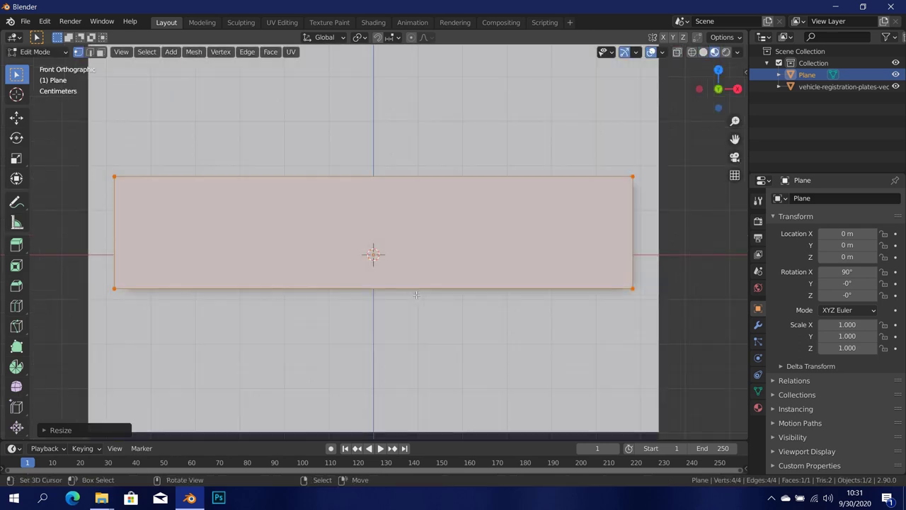
pyautogui.scroll(-2, 413, 295)
pyautogui.scroll(2, 411, 295)
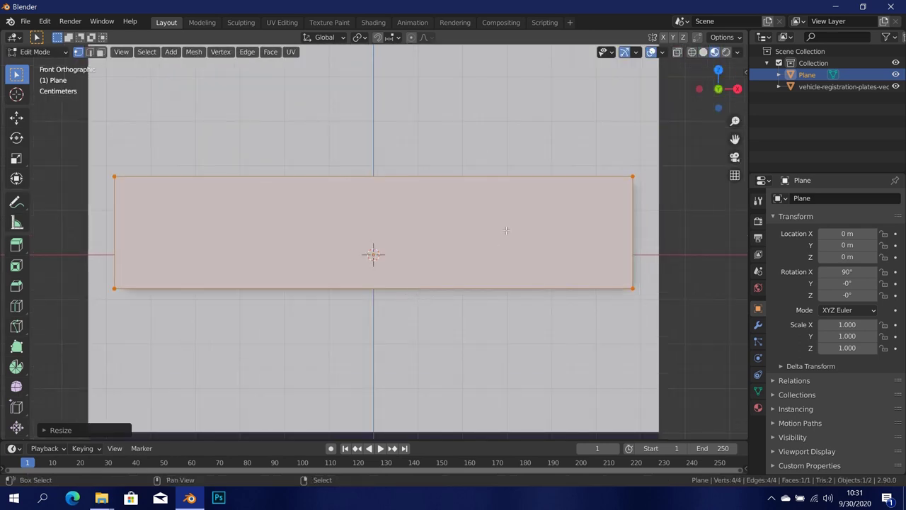
pyautogui.keyDown('shift'); pyautogui.moveTo(515, 235); pyautogui.dragTo(514, 251, button='middle'); pyautogui.keyUp('shift')
pyautogui.scroll(-2, 514, 251)
pyautogui.scroll(2, 514, 251)
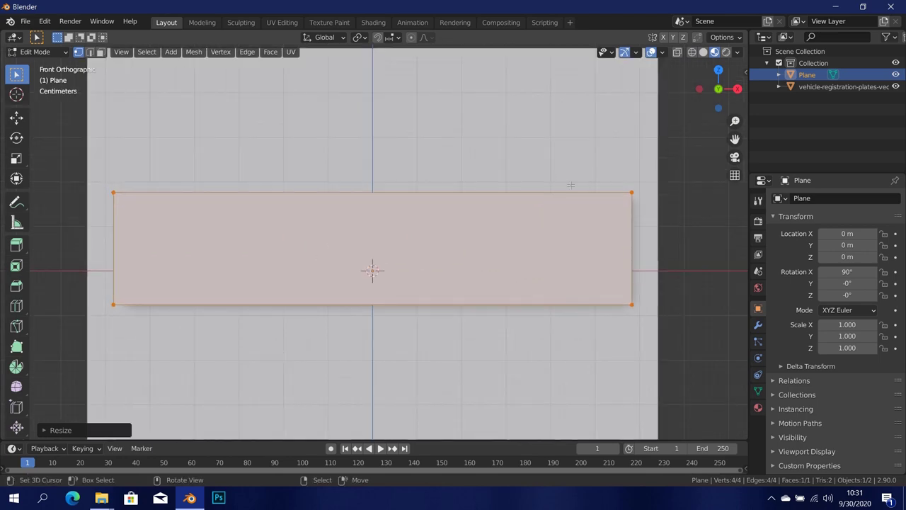
# Step: In Object Mode, move the plane about 0.4 m along Y to sit just behind the reference image, then frame it in front view
pyautogui.click(633, 189)
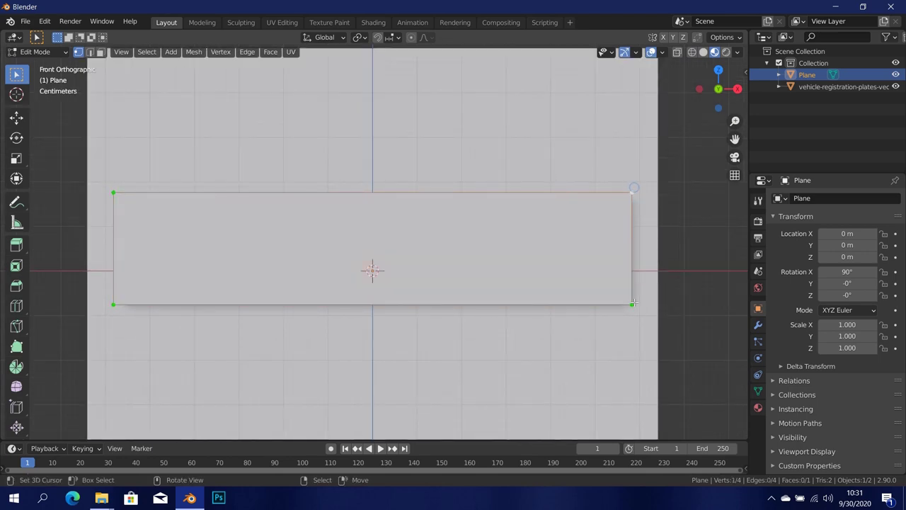
pyautogui.hotkey('ctrl', 'l')
pyautogui.moveTo(634, 303); pyautogui.dragTo(531, 320, button='middle')
pyautogui.press('Tab')
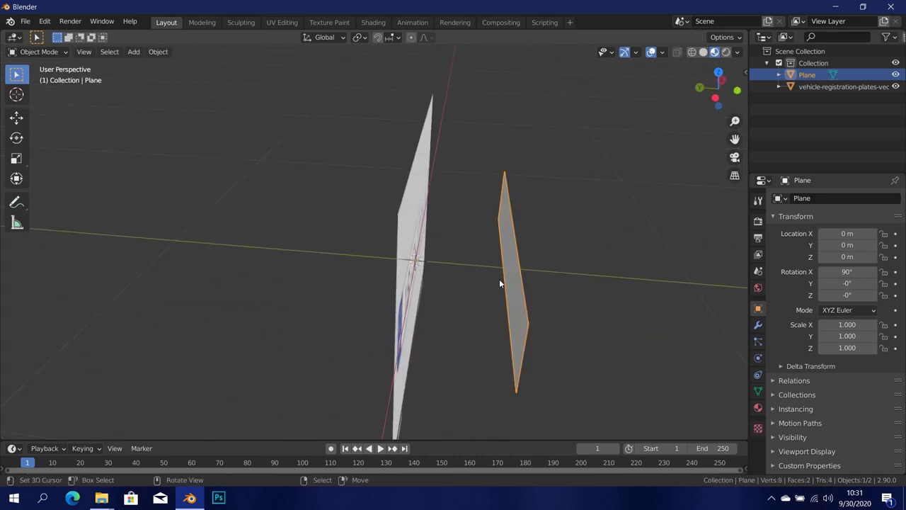
pyautogui.press('g')
pyautogui.press('y')
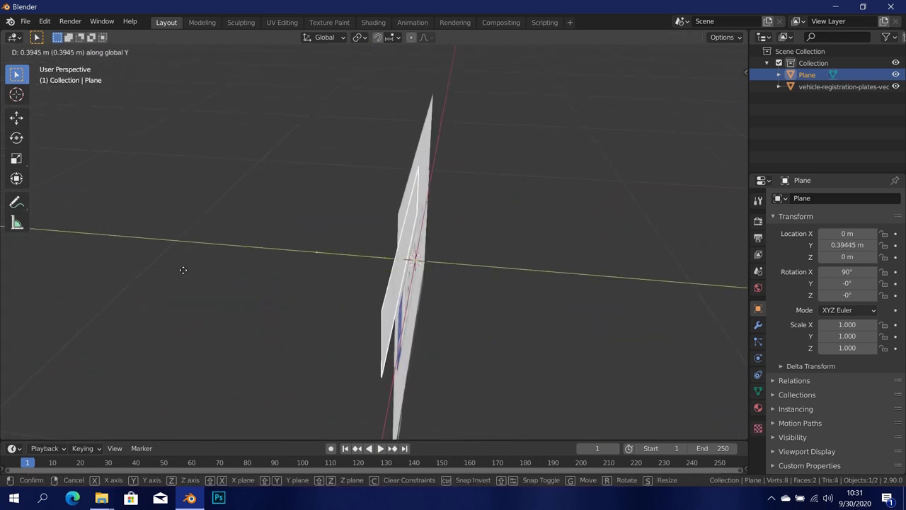
pyautogui.click(174, 266)
pyautogui.moveTo(174, 267); pyautogui.dragTo(296, 273, button='middle')
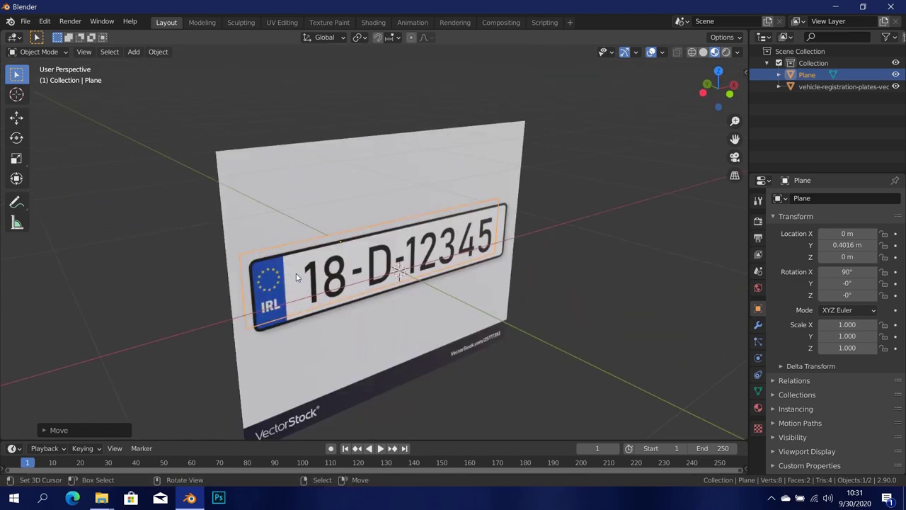
pyautogui.press('KP_1')
pyautogui.press('KP_Decimal')
pyautogui.keyDown('shift'); pyautogui.moveTo(405, 257); pyautogui.dragTo(435, 252, button='middle'); pyautogui.keyUp('shift')
# Step: Inset the plane's face twice, first to the outer edge of the plate's black border and again to its inner edge
pyautogui.press('Tab')
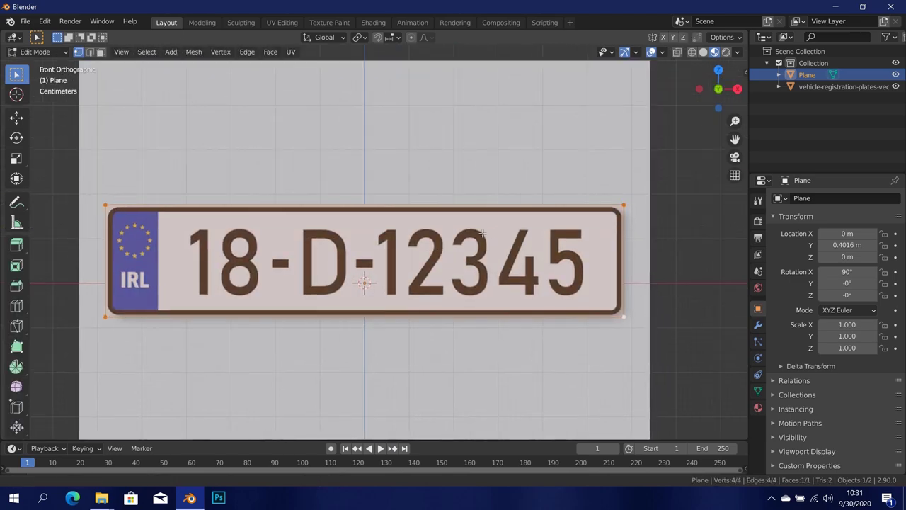
pyautogui.keyDown('shift'); pyautogui.moveTo(514, 233); pyautogui.dragTo(381, 231, button='middle'); pyautogui.keyUp('shift')
pyautogui.scroll(1, 381, 231)
pyautogui.scroll(3, 511, 236)
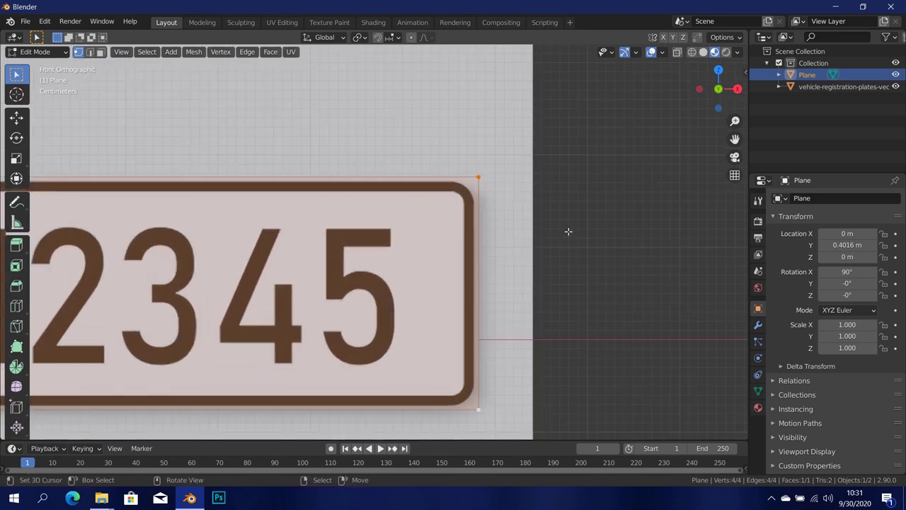
pyautogui.press('i')
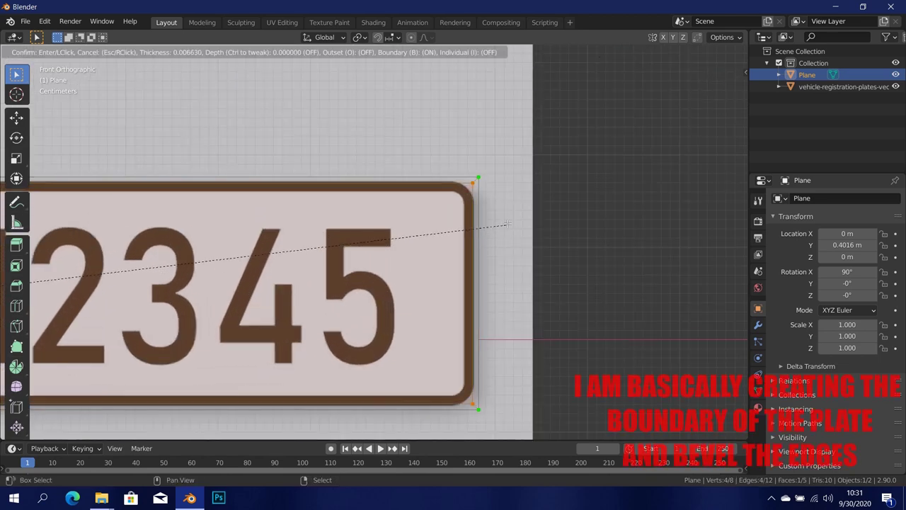
pyautogui.click(507, 222)
pyautogui.press('i')
pyautogui.click(543, 234)
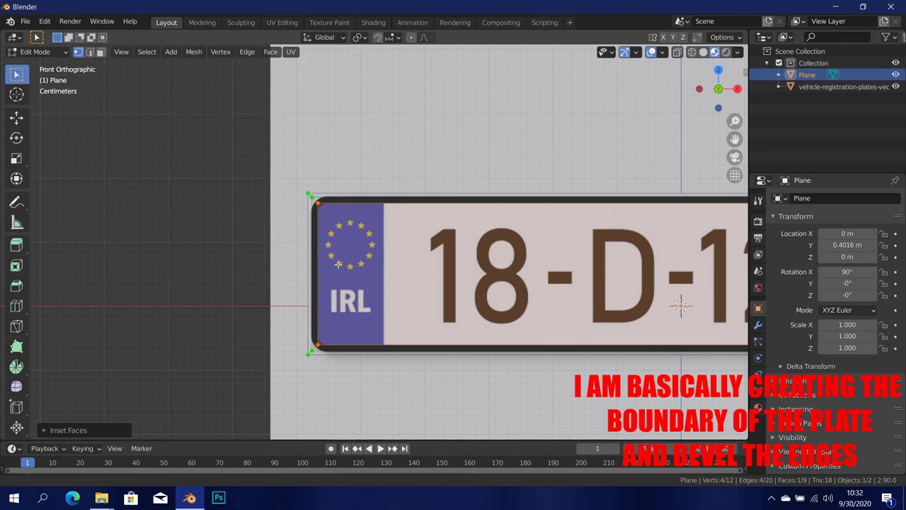
# Step: Add a vertical loop cut across the plate and move it along X to where the blue band meets the white area
pyautogui.keyDown('shift'); pyautogui.moveTo(680, 305); pyautogui.dragTo(552, 294, button='middle'); pyautogui.keyUp('shift')
pyautogui.hotkey('ctrl', 'r')
pyautogui.click(469, 193)
pyautogui.rightClick(468, 193)
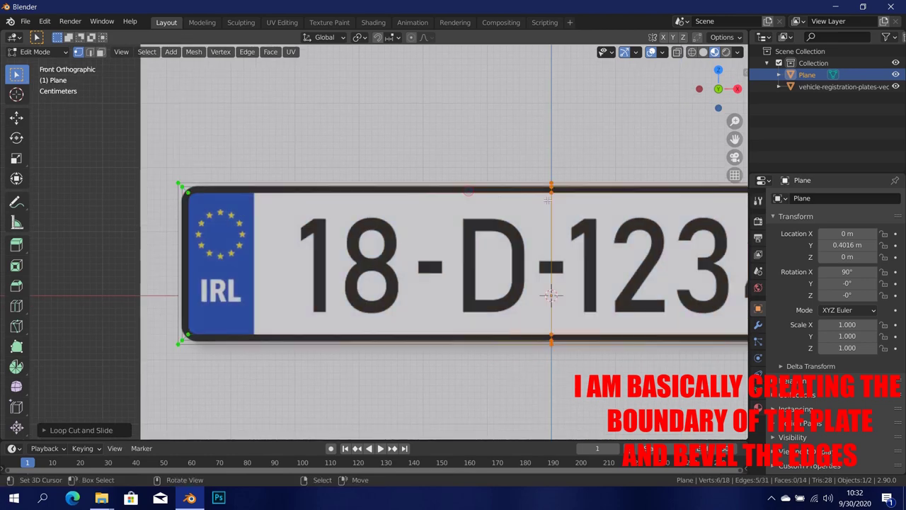
pyautogui.press('g')
pyautogui.press('x')
pyautogui.click(174, 249)
pyautogui.scroll(-1, 174, 249)
pyautogui.scroll(4, 223, 141)
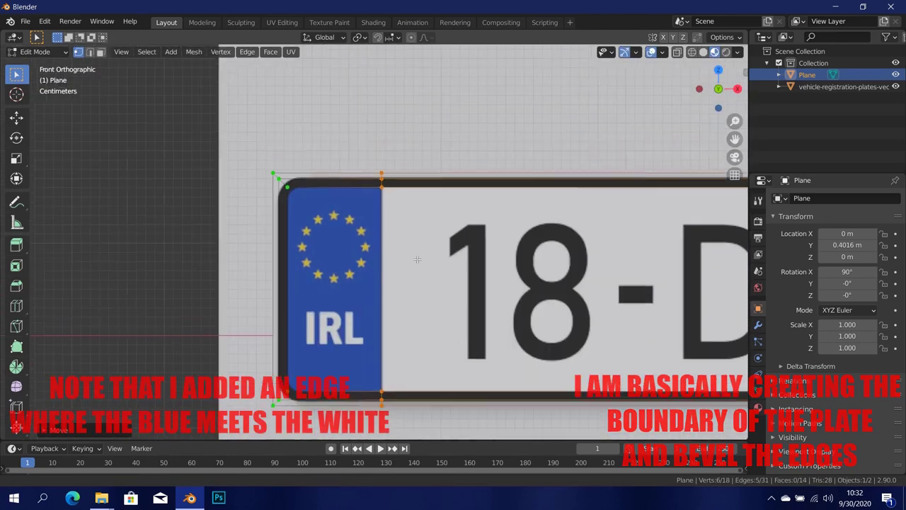
# Step: Select the diagonal corner edges of the plate's border and bevel them with 3 segments to round the corners
pyautogui.press('2')
pyautogui.scroll(-7, 224, 140)
pyautogui.keyDown('alt'); pyautogui.keyDown('shift'); pyautogui.rightClick(354, 316); pyautogui.keyUp('shift'); pyautogui.keyUp('alt')
pyautogui.scroll(5, 413, 234)
pyautogui.keyDown('alt'); pyautogui.keyDown('shift'); pyautogui.rightClick(413, 265); pyautogui.keyUp('shift'); pyautogui.keyUp('alt')
pyautogui.keyDown('shift'); pyautogui.moveTo(642, 257); pyautogui.dragTo(439, 378, button='middle'); pyautogui.keyUp('shift')
pyautogui.scroll(-3, 195, 295)
pyautogui.scroll(-4, 195, 295)
pyautogui.keyDown('shift'); pyautogui.moveTo(195, 294); pyautogui.dragTo(497, 304, button='middle'); pyautogui.keyUp('shift')
pyautogui.scroll(9, 498, 304)
pyautogui.hotkey('ctrl', 'b')
pyautogui.scroll(2, 328, 301)
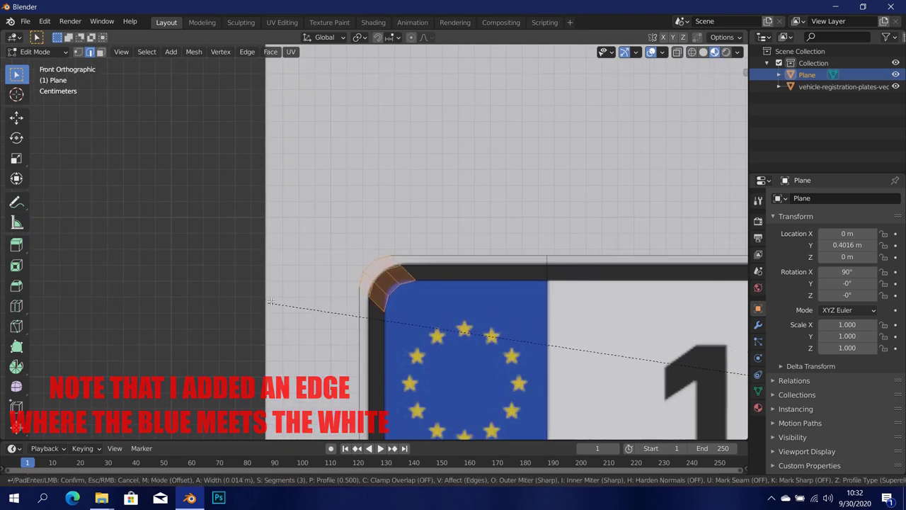
pyautogui.click(285, 296)
pyautogui.scroll(-5, 434, 288)
pyautogui.scroll(1, 420, 228)
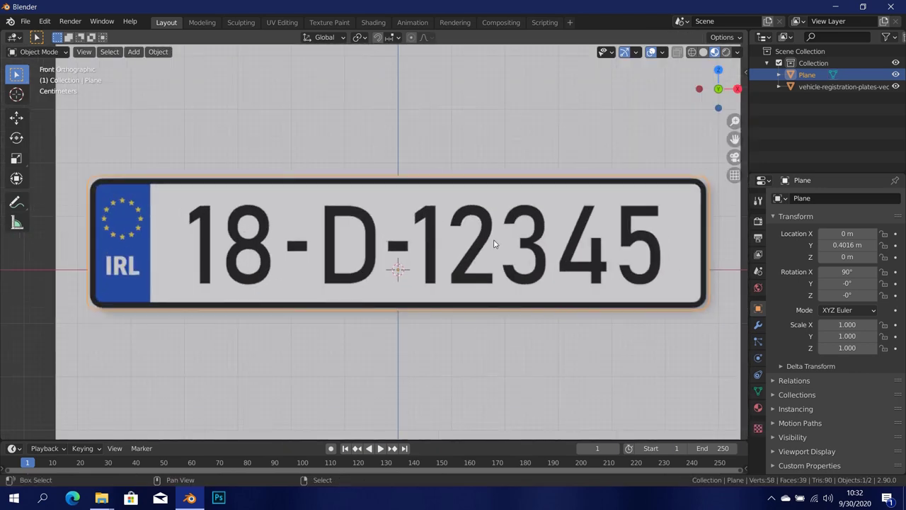
# Step: In Object Mode, add a text object at the 3D cursor over the license plate
pyautogui.hotkey('shift', 'a')
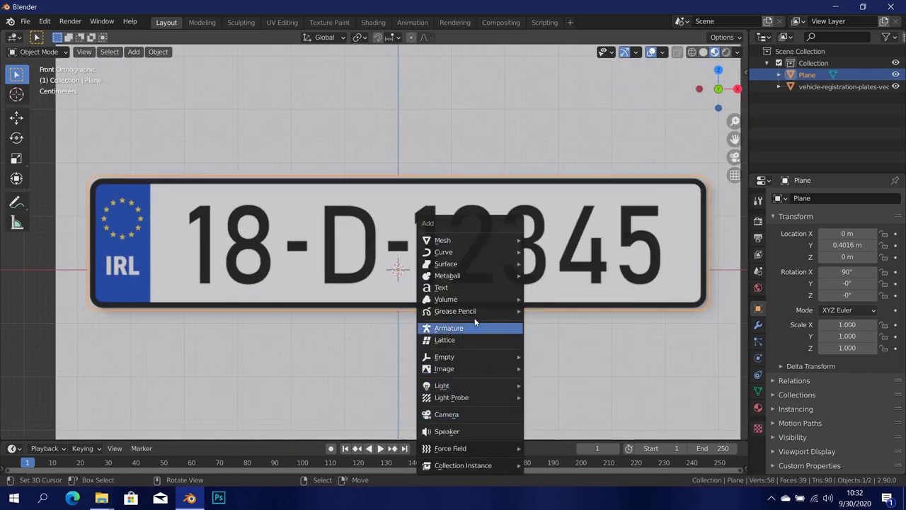
pyautogui.click(456, 289)
pyautogui.scroll(-6, 404, 312)
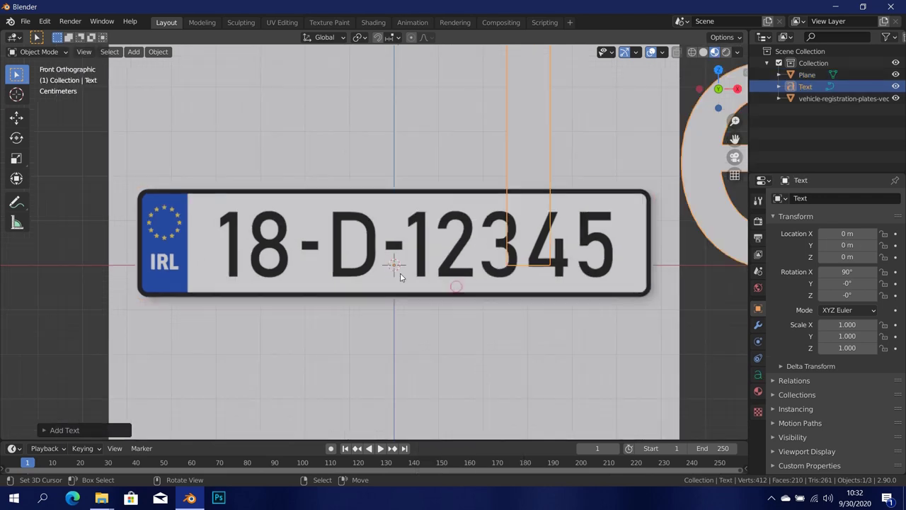
pyautogui.scroll(3, 403, 316)
# Step: Replace the text object's default content with FREAK
pyautogui.press('Tab')
pyautogui.scroll(-2, 403, 316)
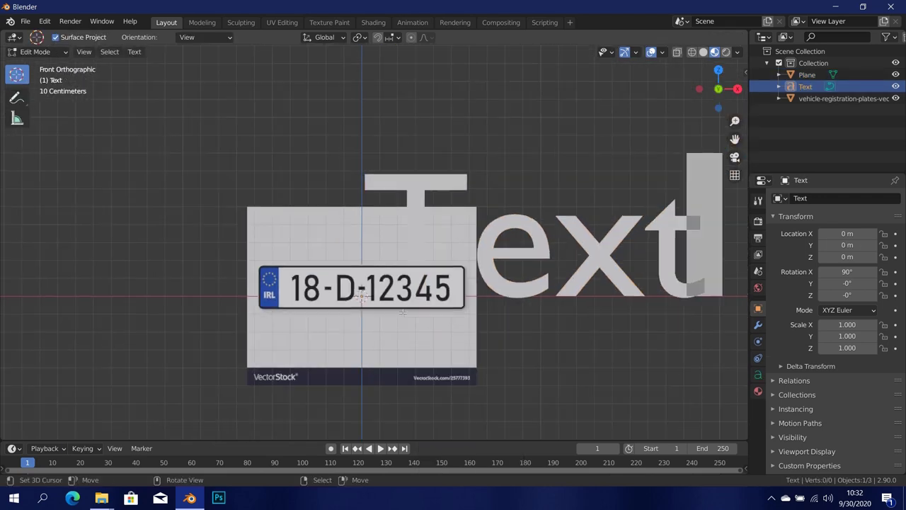
pyautogui.press('BackSpace')
pyautogui.press('BackSpace')
pyautogui.press('BackSpace')
pyautogui.press('BackSpace')
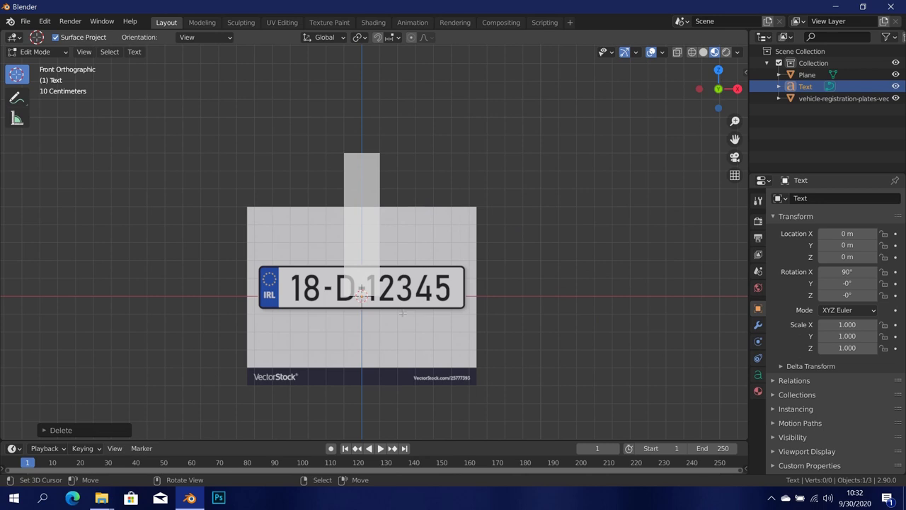
pyautogui.write('FREAK')
pyautogui.scroll(-4, 404, 312)
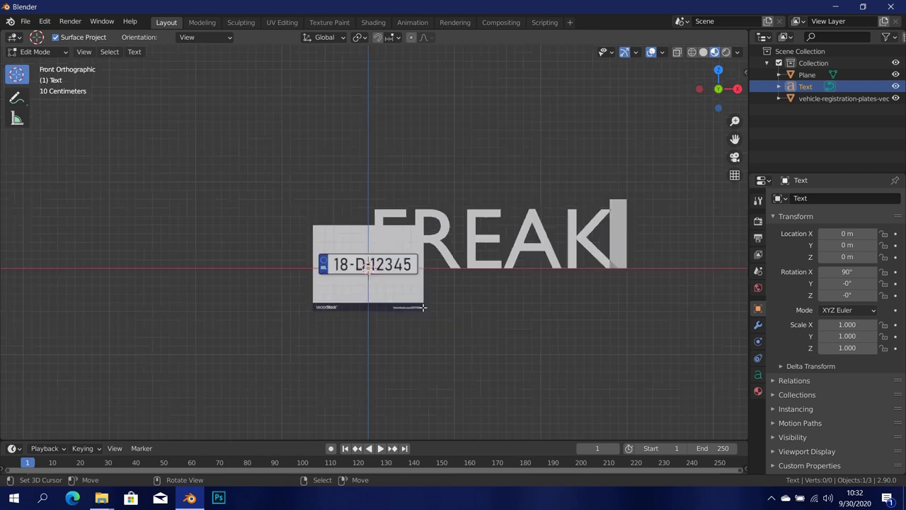
# Step: Return to Object Mode and set the FREAK text's horizontal and vertical alignment to Center
pyautogui.press('Tab')
pyautogui.scroll(3, 420, 312)
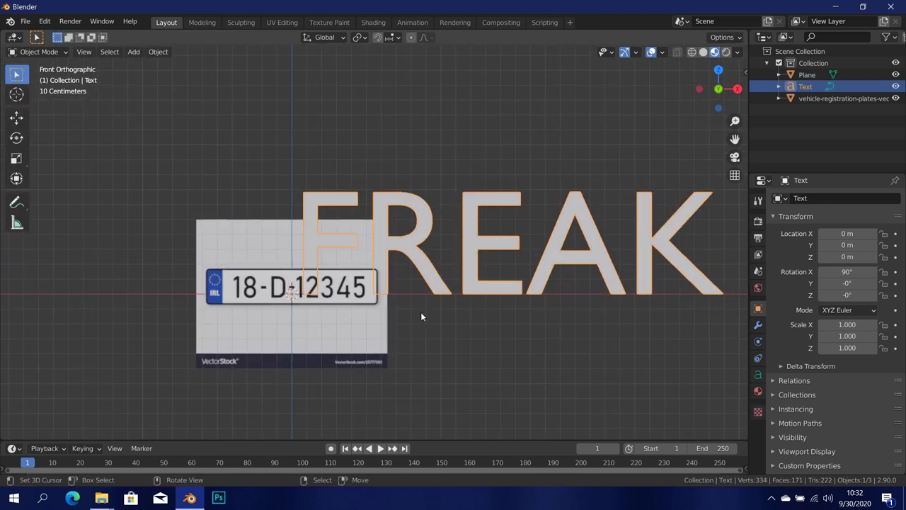
pyautogui.click(758, 375)
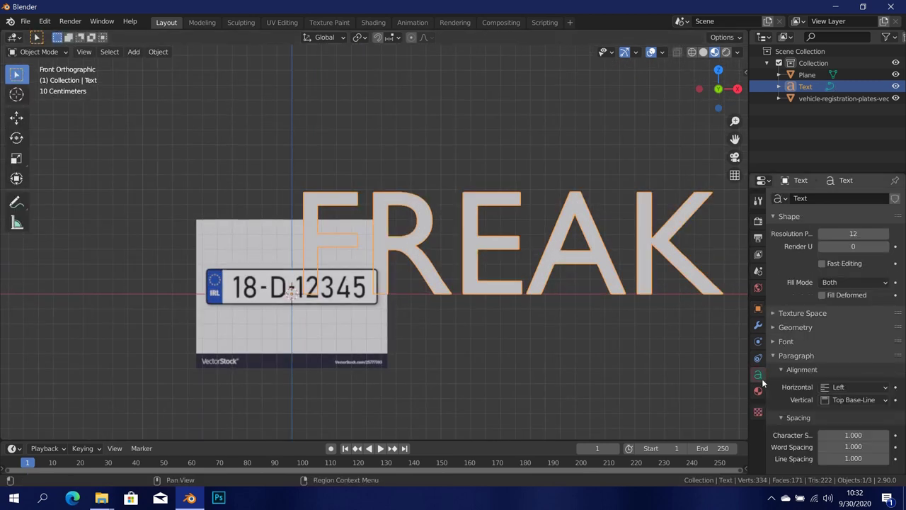
pyautogui.click(865, 386)
pyautogui.click(821, 413)
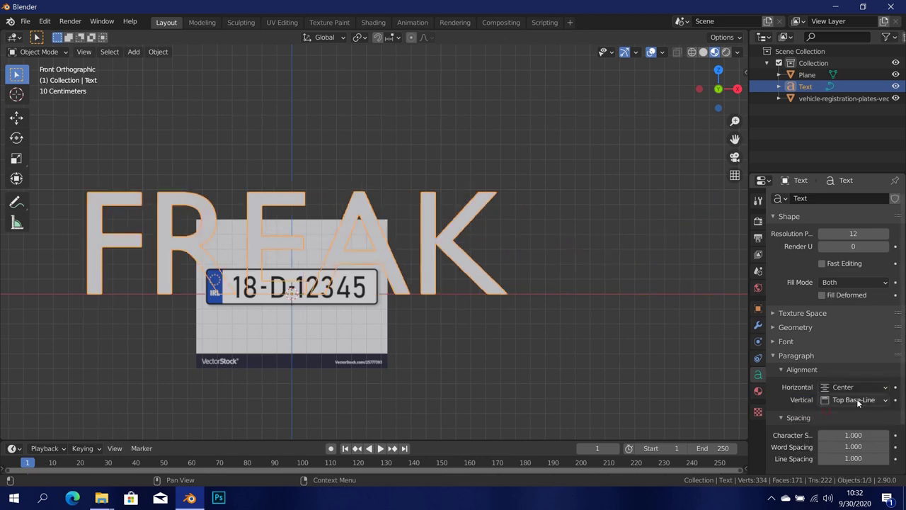
pyautogui.click(856, 400)
pyautogui.click(821, 361)
pyautogui.scroll(1, 340, 350)
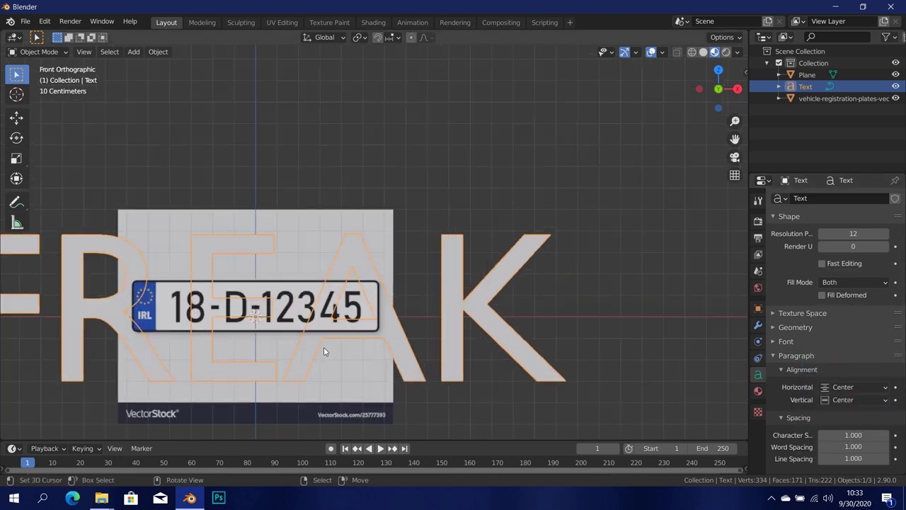
pyautogui.keyDown('shift'); pyautogui.moveTo(326, 350); pyautogui.dragTo(441, 334, button='middle'); pyautogui.keyUp('shift')
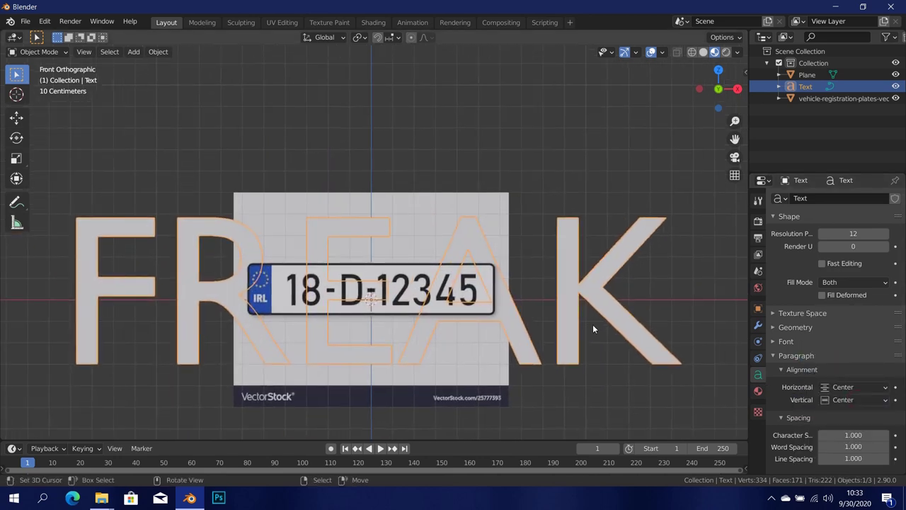
# Step: Load LicensePlate-j9eO.ttf from the Fonts For Blender folder on the Desktop as the text's regular font
pyautogui.click(780, 343)
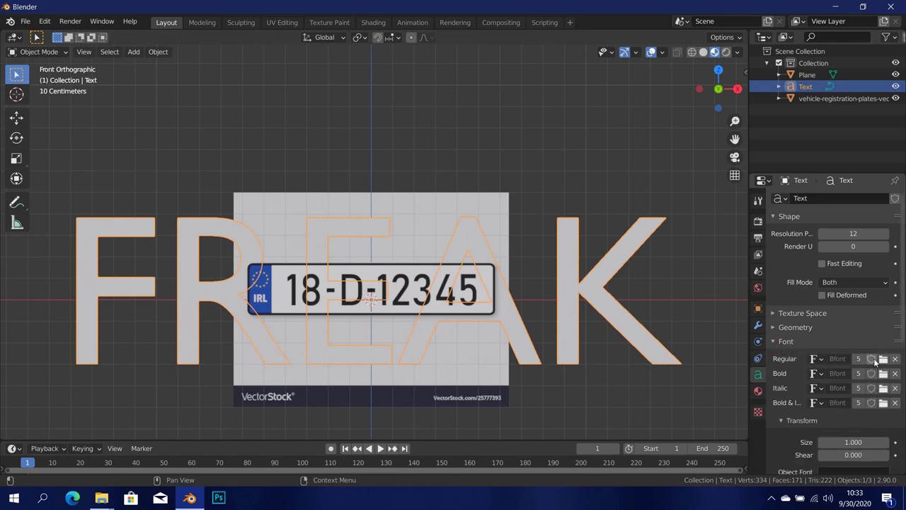
pyautogui.click(883, 359)
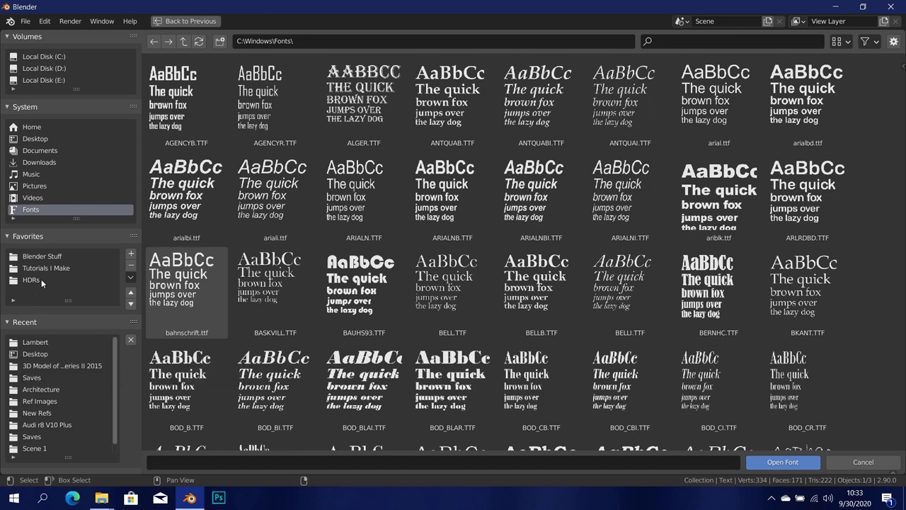
pyautogui.click(46, 256)
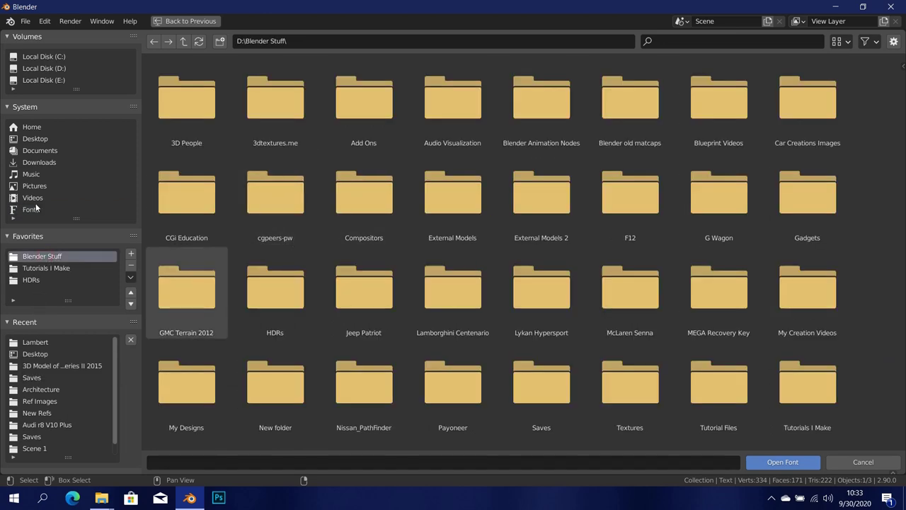
pyautogui.click(36, 139)
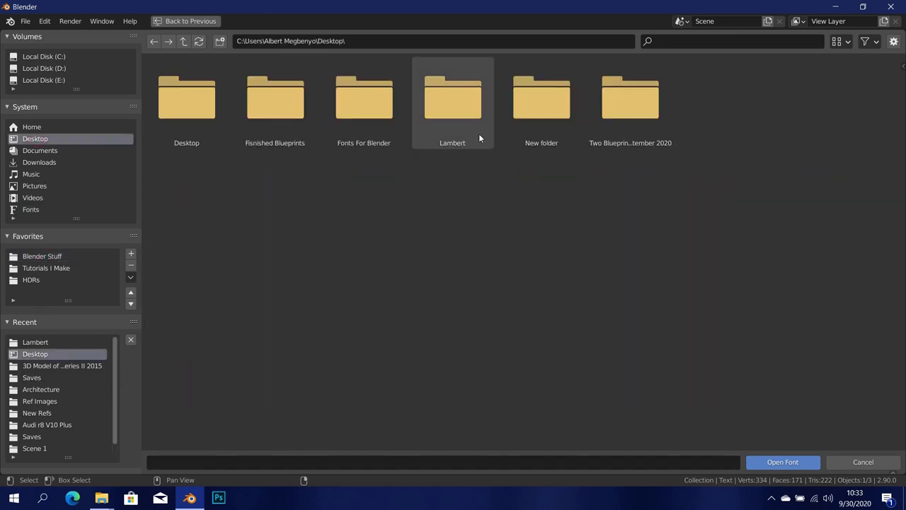
pyautogui.doubleClick(365, 113)
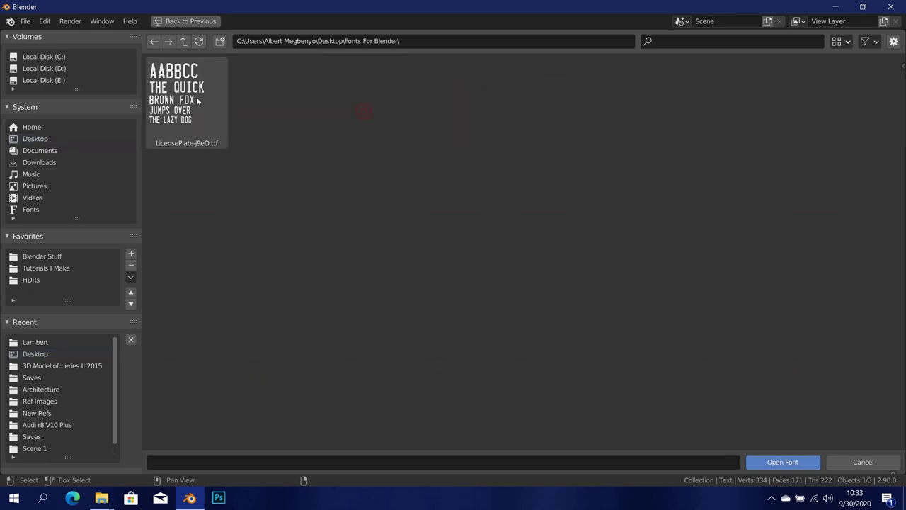
pyautogui.doubleClick(173, 92)
pyautogui.scroll(3, 391, 294)
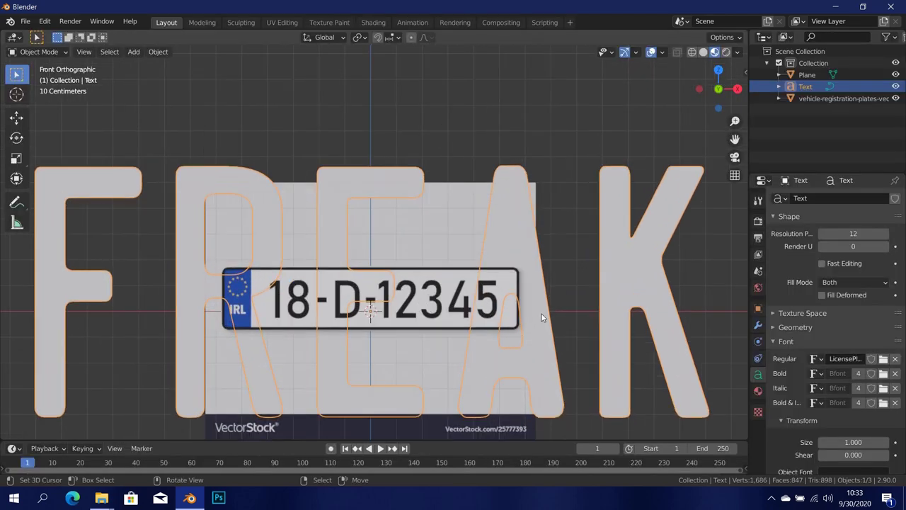
# Step: Reduce the text size to 0.131 and move it up along Z onto the plate's number row
pyautogui.moveTo(856, 442); pyautogui.dragTo(486, 376)
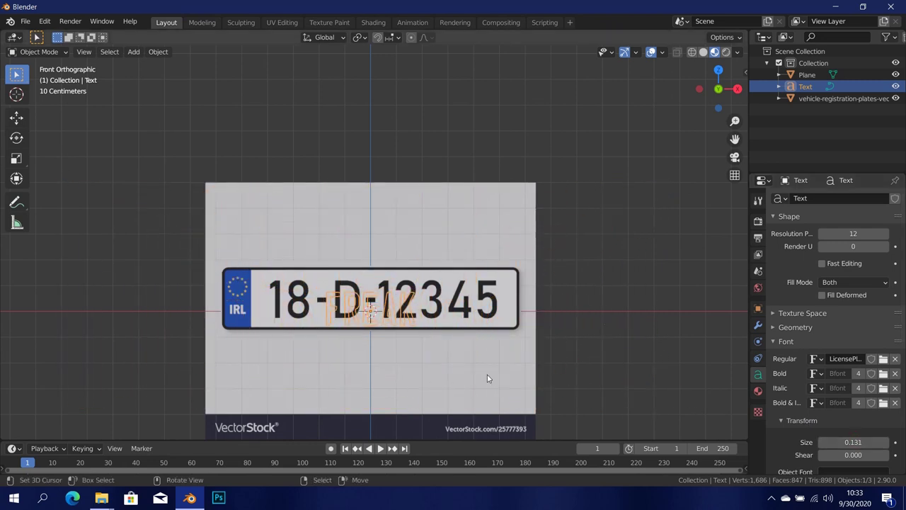
pyautogui.scroll(3, 411, 319)
pyautogui.press('g')
pyautogui.press('z')
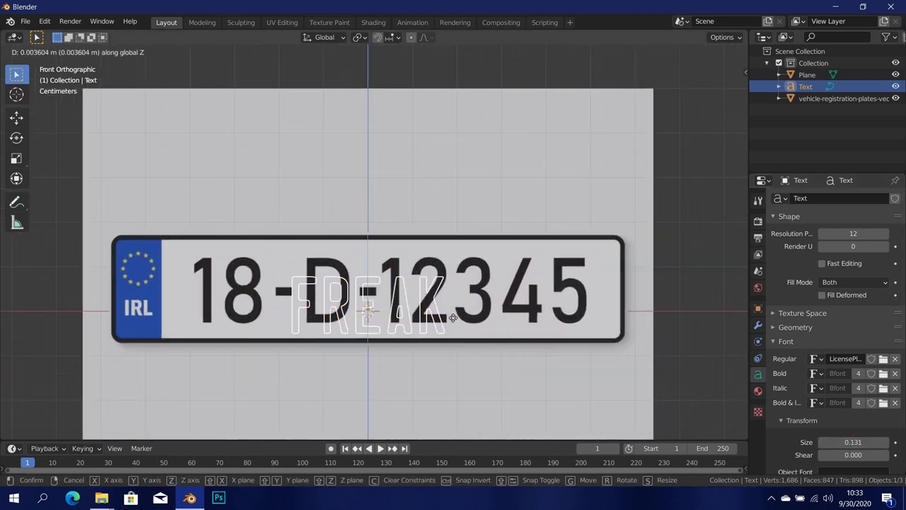
pyautogui.click(477, 188)
# Step: Set the text size to 0.150 and adjust its Z position to match the height of the reference characters
pyautogui.moveTo(853, 442)
pyautogui.mouseDown()
pyautogui.moveTo(871, 428)
pyautogui.moveTo(859, 436)
pyautogui.mouseUp()
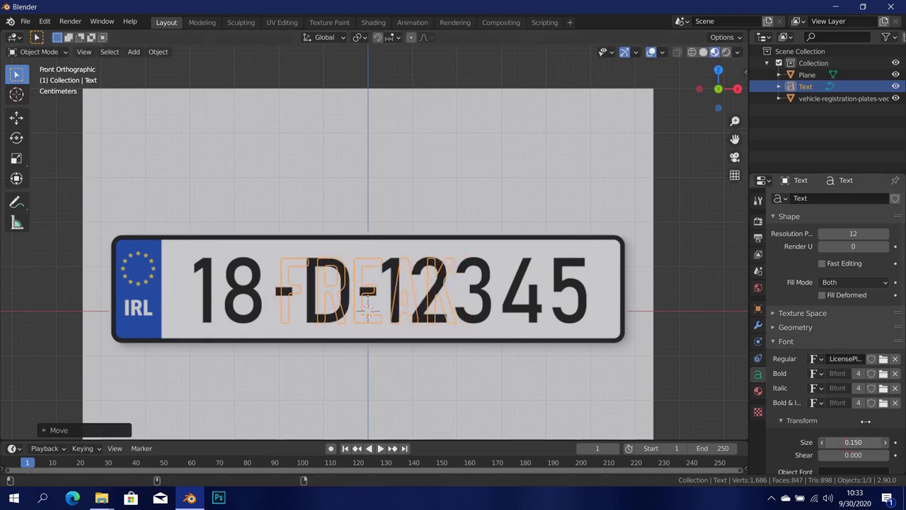
pyautogui.press('g')
pyautogui.press('z')
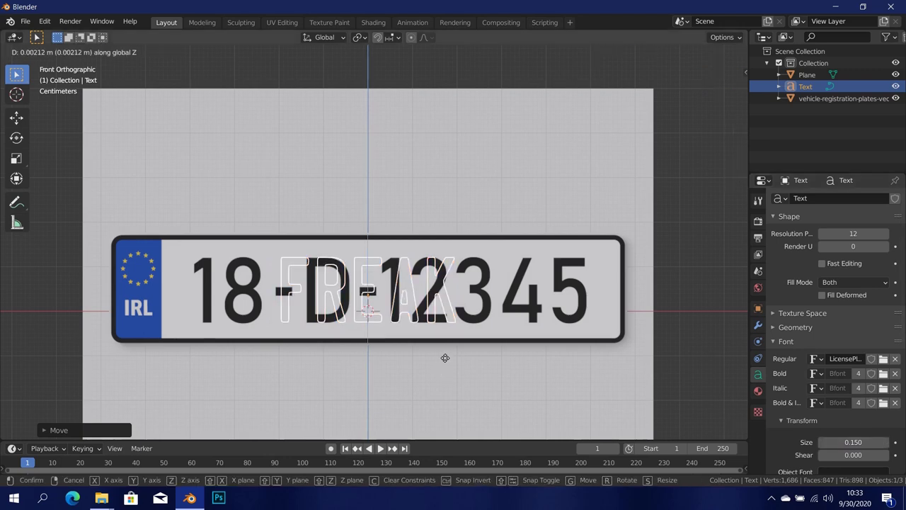
pyautogui.click(443, 360)
pyautogui.scroll(2, 343, 342)
pyautogui.keyDown('shift'); pyautogui.moveTo(343, 342); pyautogui.dragTo(448, 303, button='middle'); pyautogui.keyUp('shift')
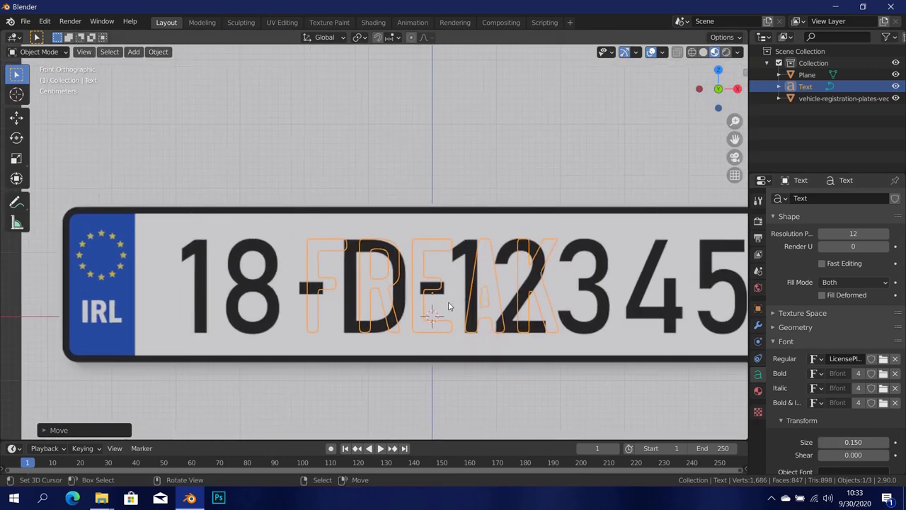
# Step: Duplicate the FREAK text and move the copy over the plate's blue band
pyautogui.hotkey('shift', 'd')
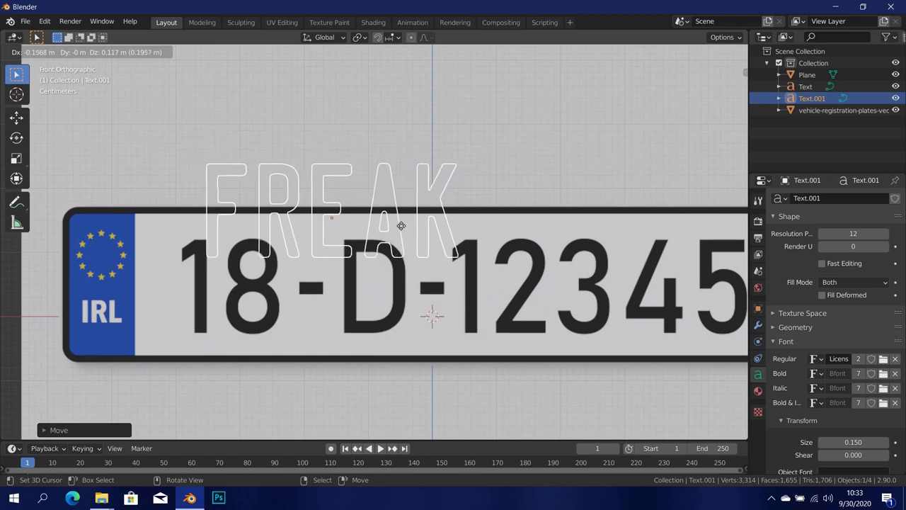
pyautogui.rightClick(385, 197)
pyautogui.press('g')
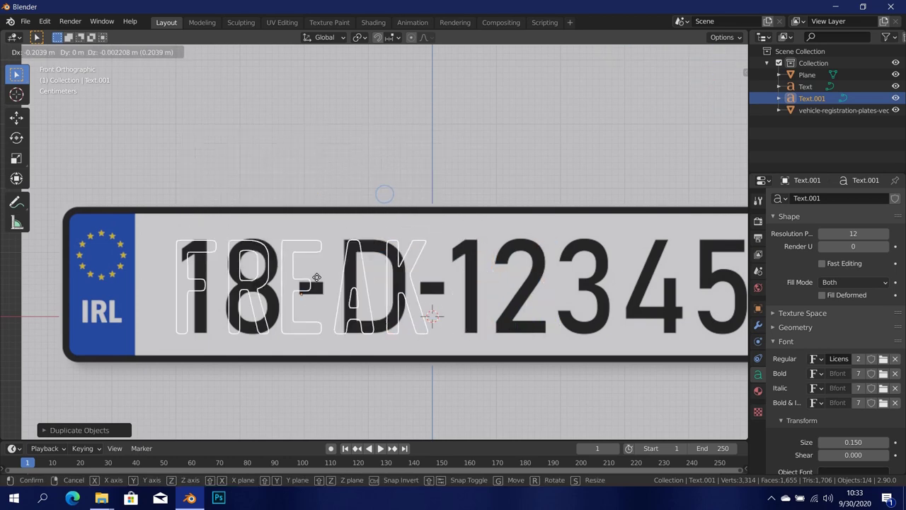
pyautogui.click(205, 206)
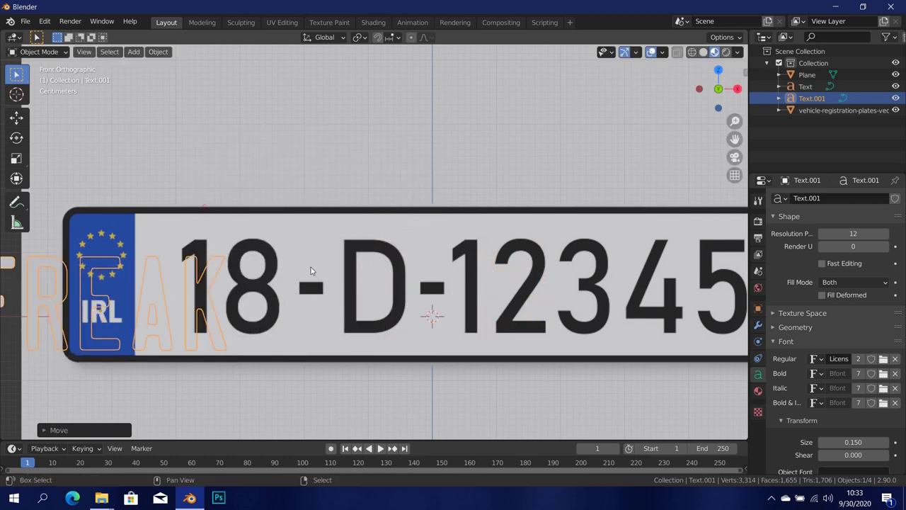
# Step: Examine the text objects in wireframe and solid shading, and return to Material Preview
pyautogui.press('z')
pyautogui.click(418, 286)
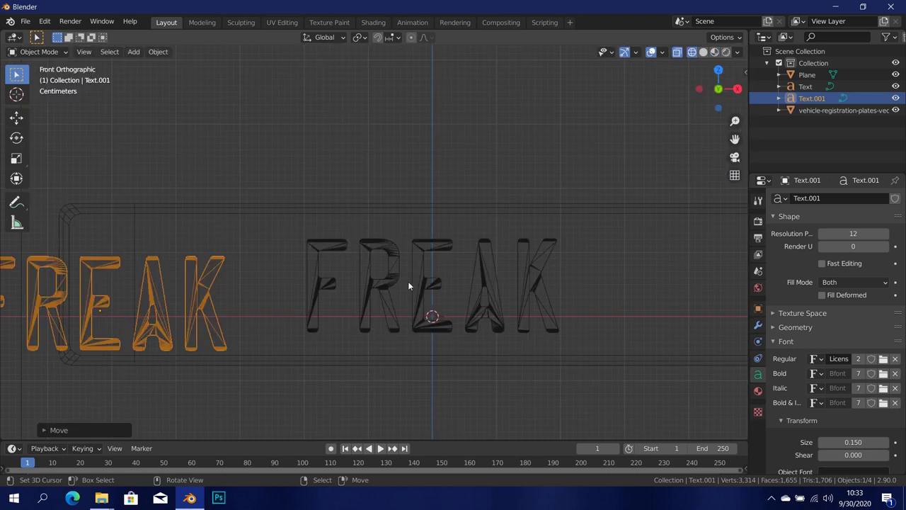
pyautogui.keyDown('shift'); pyautogui.moveTo(419, 290); pyautogui.dragTo(577, 271, button='middle'); pyautogui.keyUp('shift')
pyautogui.scroll(1, 382, 245)
pyautogui.press('z')
pyautogui.click(347, 269)
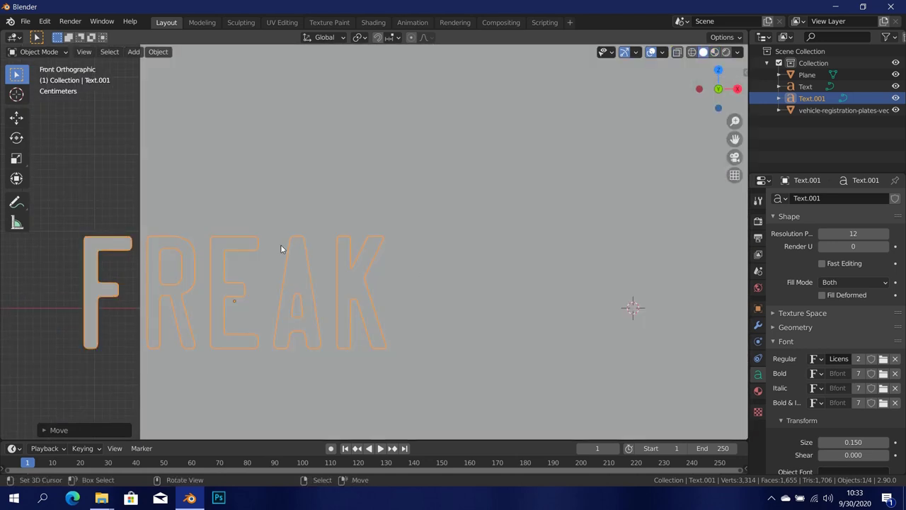
pyautogui.press('z')
pyautogui.click(276, 301)
# Step: Set the duplicated text's size to 0.037 and lower it along Z to line up with the IRL lettering
pyautogui.keyDown('shift'); pyautogui.moveTo(307, 248); pyautogui.dragTo(390, 219, button='middle'); pyautogui.keyUp('shift')
pyautogui.scroll(2, 390, 219)
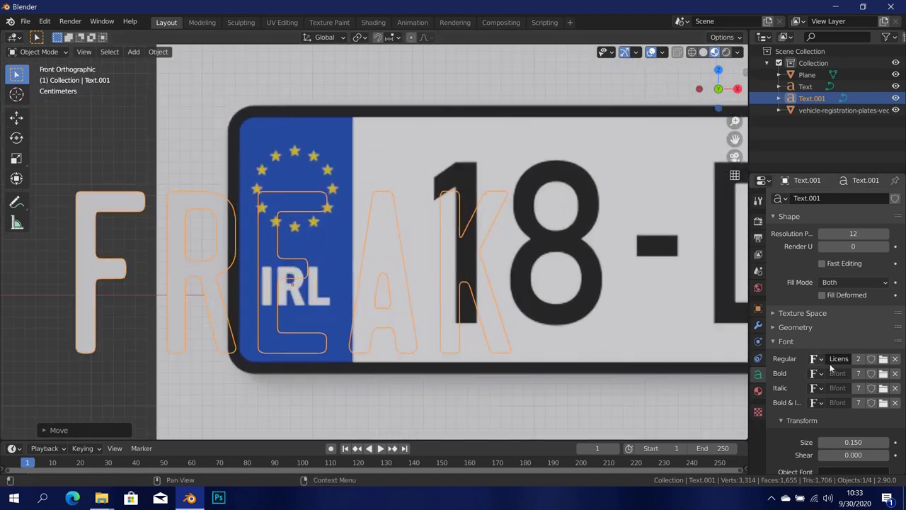
pyautogui.moveTo(862, 432); pyautogui.dragTo(789, 388)
pyautogui.press('g')
pyautogui.press('z')
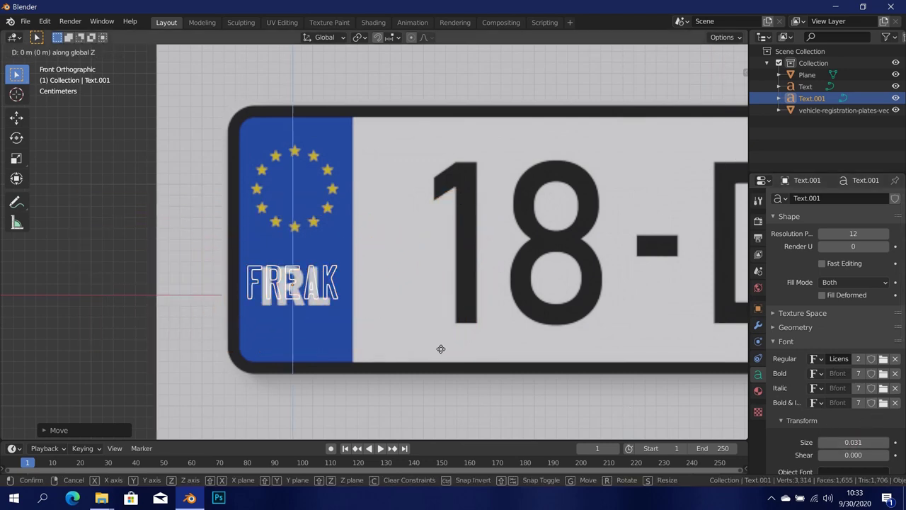
pyautogui.click(444, 398)
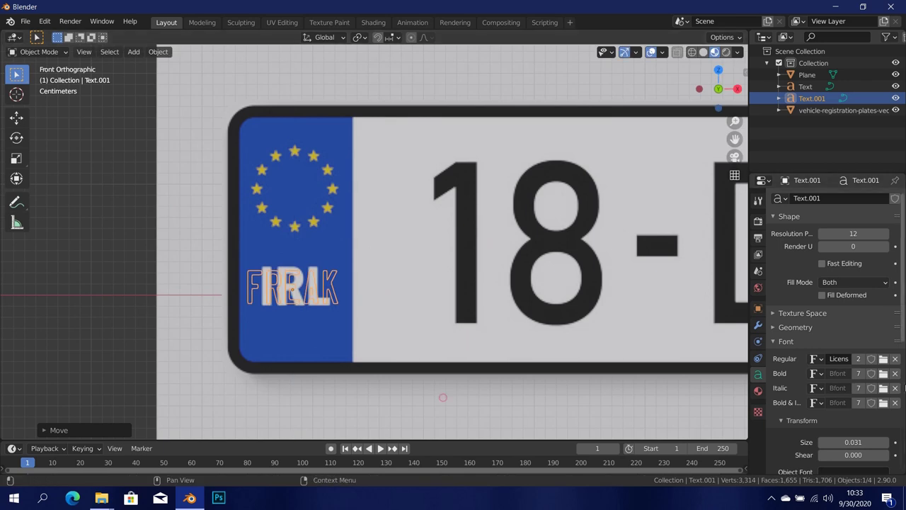
pyautogui.moveTo(849, 442); pyautogui.dragTo(845, 422)
pyautogui.scroll(1, 399, 332)
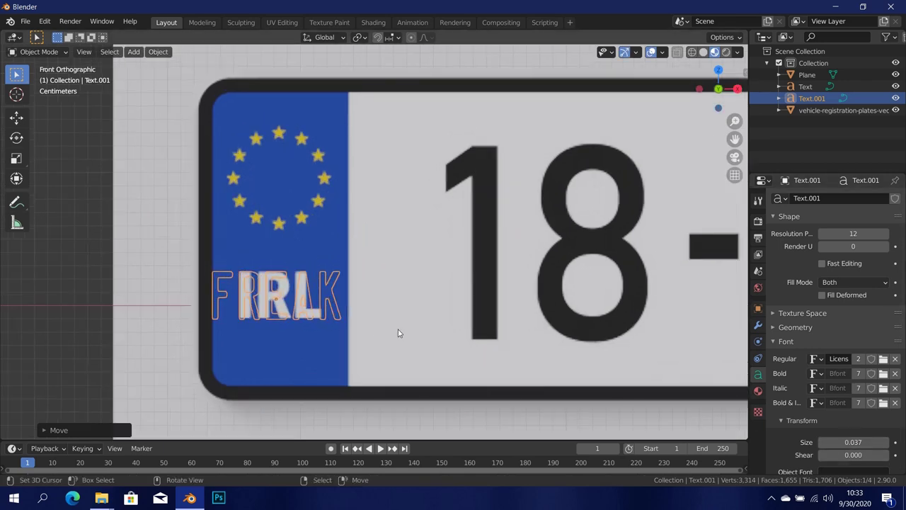
# Step: Replace the small duplicated text's content with the country code GH and return to Object Mode
pyautogui.press('Tab')
pyautogui.press('BackSpace')
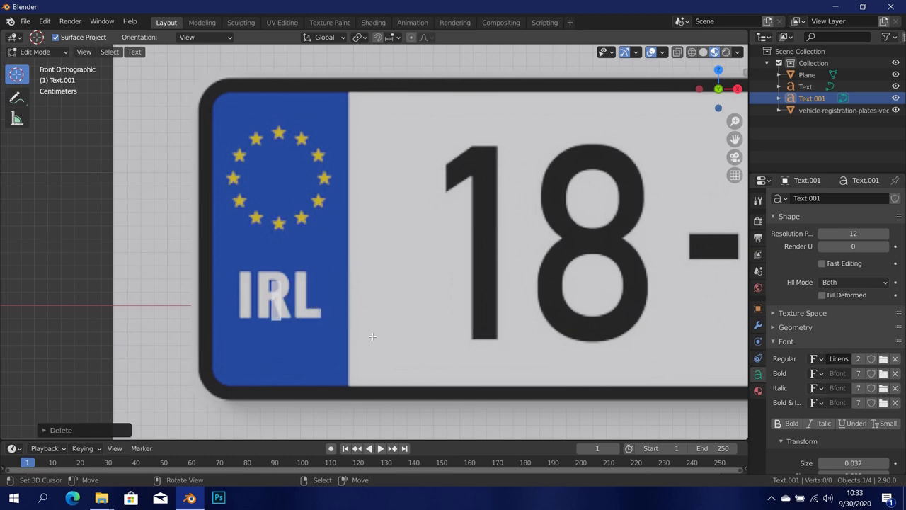
pyautogui.press('Right')
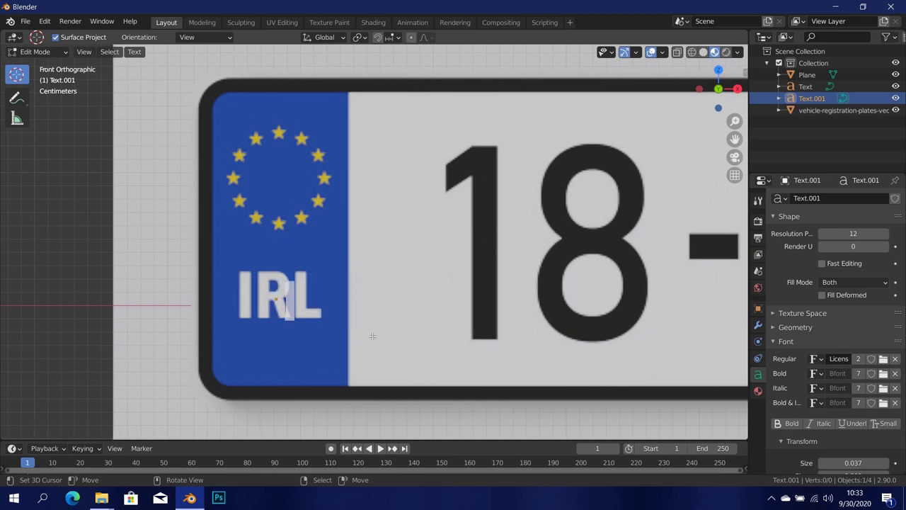
pyautogui.press('Right')
pyautogui.press('Tab')
pyautogui.scroll(2, 370, 334)
pyautogui.scroll(-1, 286, 283)
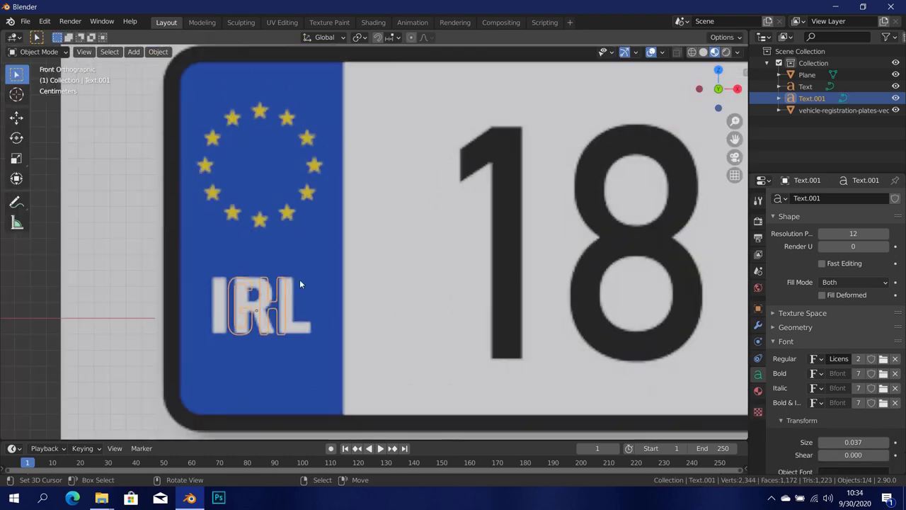
# Step: Select the plate mesh and enter Edit Mode in front view with vertex selection active
pyautogui.keyDown('shift'); pyautogui.moveTo(402, 266); pyautogui.dragTo(311, 276, button='middle'); pyautogui.keyUp('shift')
pyautogui.scroll(-5, 384, 283)
pyautogui.keyDown('shift'); pyautogui.moveTo(628, 214); pyautogui.dragTo(641, 245, button='middle'); pyautogui.keyUp('shift')
pyautogui.scroll(-2, 465, 273)
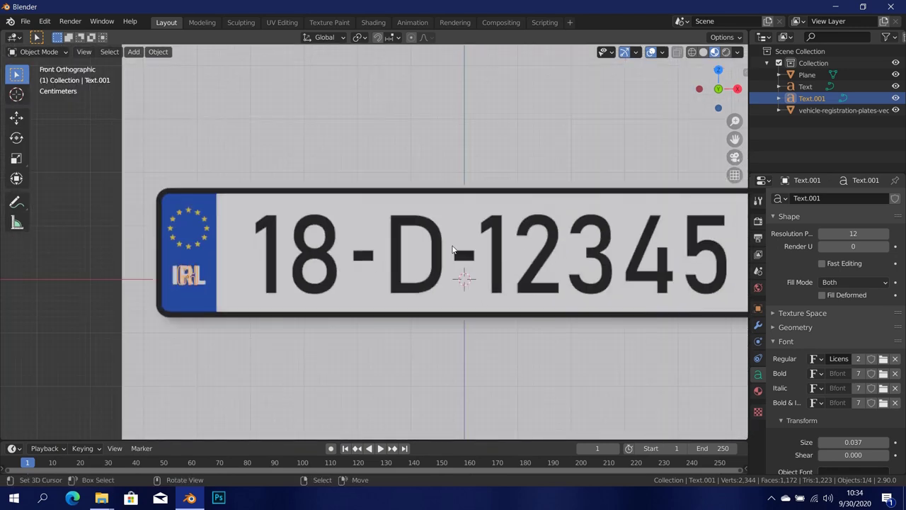
pyautogui.scroll(2, 411, 259)
pyautogui.scroll(-6, 415, 259)
pyautogui.moveTo(367, 266); pyautogui.dragTo(335, 300, button='middle')
pyautogui.click(369, 290)
pyautogui.press('KP_1')
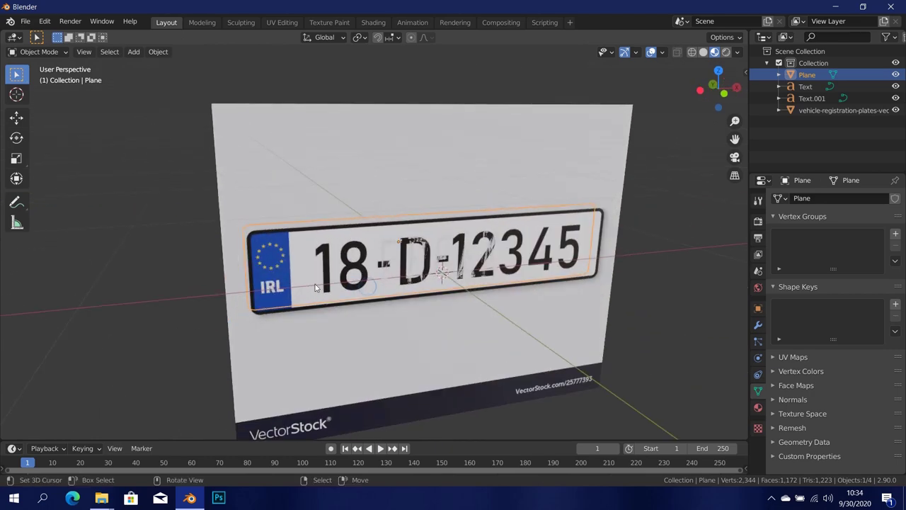
pyautogui.press('ctrl+KP_1')
pyautogui.press('KP_1')
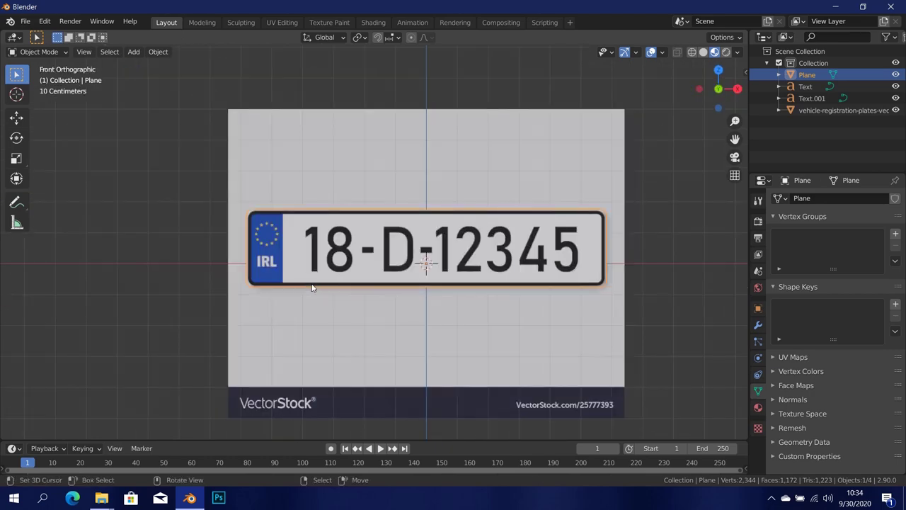
pyautogui.press('Tab')
pyautogui.press('KP_Decimal')
pyautogui.press('1')
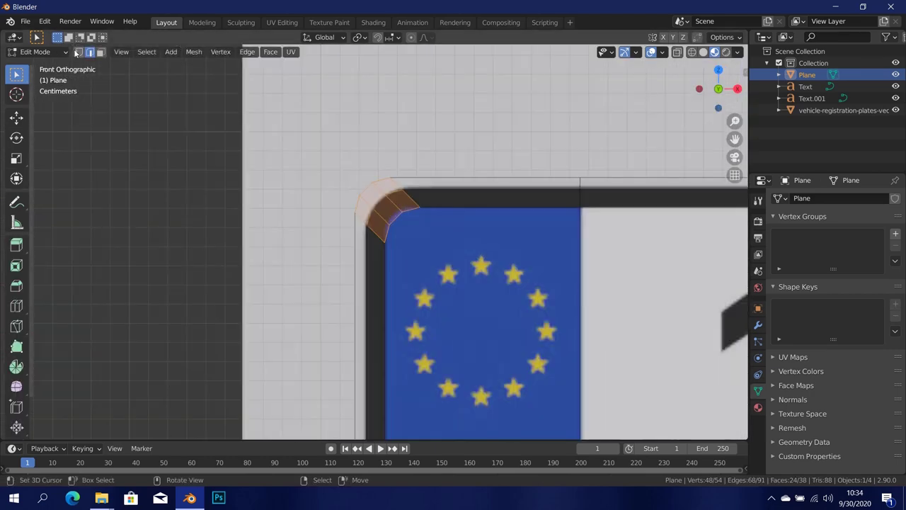
# Step: Duplicate a single vertex of the plate's border and place the copy on the upper tip of the topmost star
pyautogui.click(454, 223)
pyautogui.scroll(4, 454, 223)
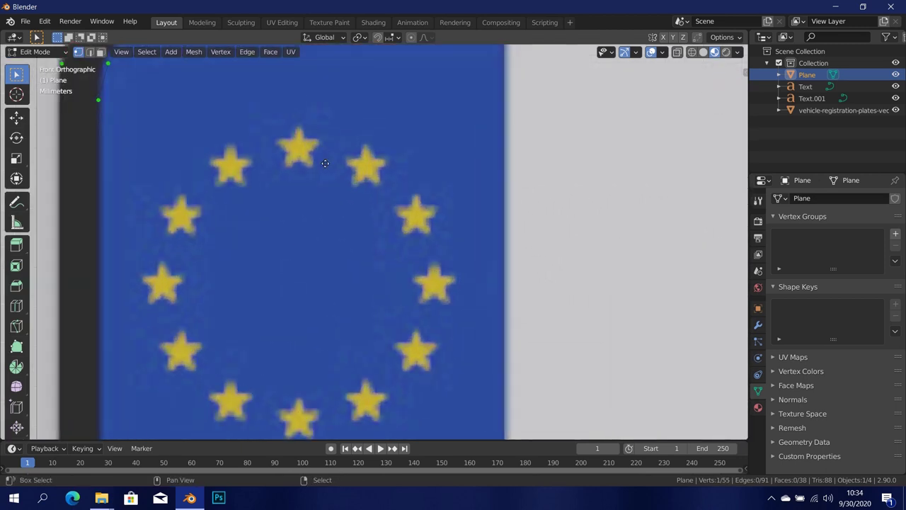
pyautogui.press('g')
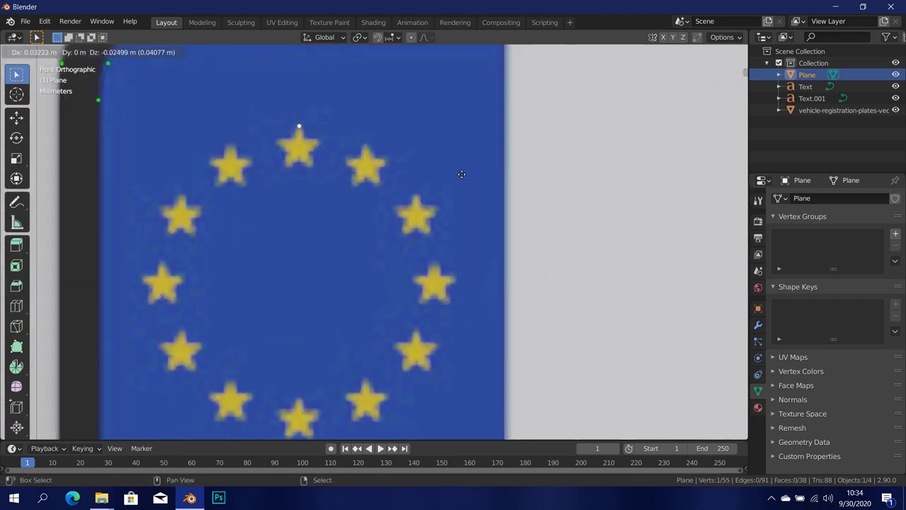
pyautogui.click(462, 174)
# Step: Trace the topmost star's outline by extruding the vertex point by point, and close it with an edge to the starting tip
pyautogui.keyDown('shift'); pyautogui.moveTo(340, 113); pyautogui.dragTo(407, 148, button='middle'); pyautogui.keyUp('shift')
pyautogui.scroll(3, 407, 148)
pyautogui.press('e')
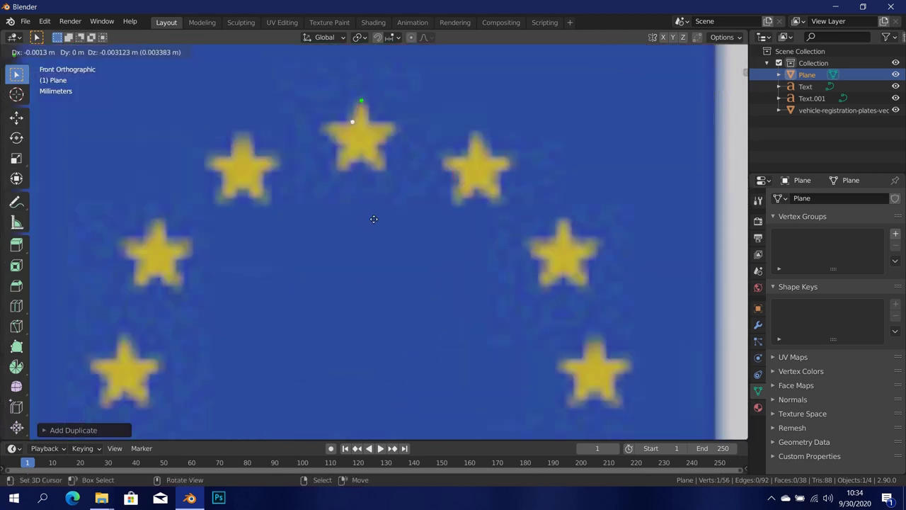
pyautogui.click(373, 223)
pyautogui.press('e')
pyautogui.click(358, 196)
pyautogui.press('e')
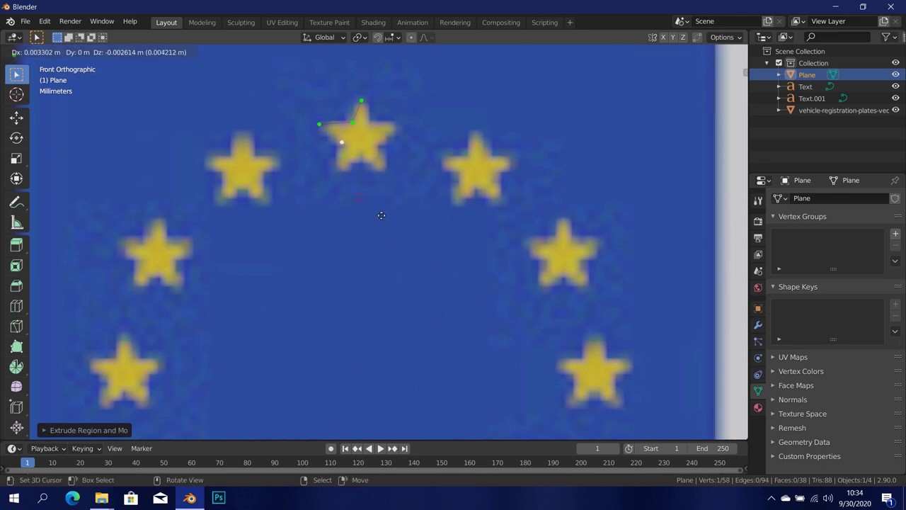
pyautogui.click(490, 155)
pyautogui.press('e')
pyautogui.click(465, 154)
pyautogui.keyDown('shift'); pyautogui.click(361, 100); pyautogui.keyUp('shift')
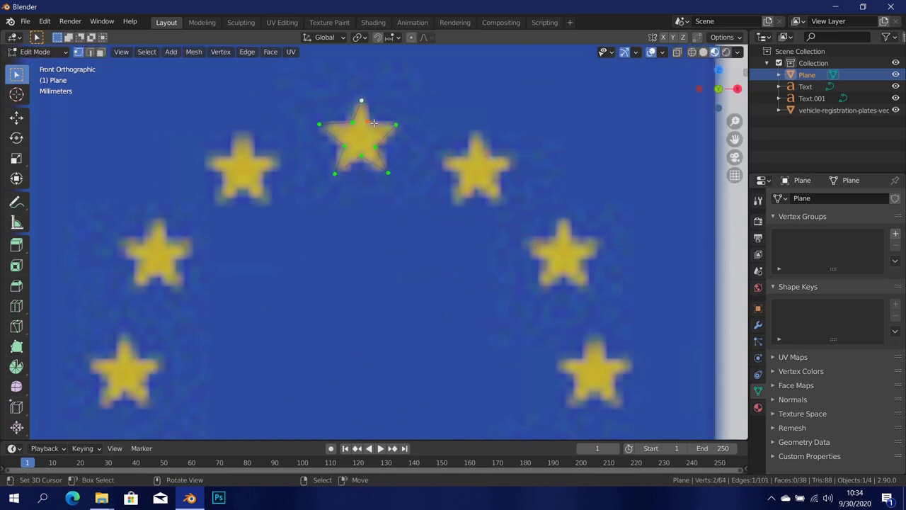
pyautogui.press('f')
# Step: Select the whole traced star outline and fill it with a face
pyautogui.keyDown('alt'); pyautogui.click(381, 157); pyautogui.keyUp('alt')
pyautogui.scroll(-6, 382, 164)
pyautogui.scroll(2, 402, 216)
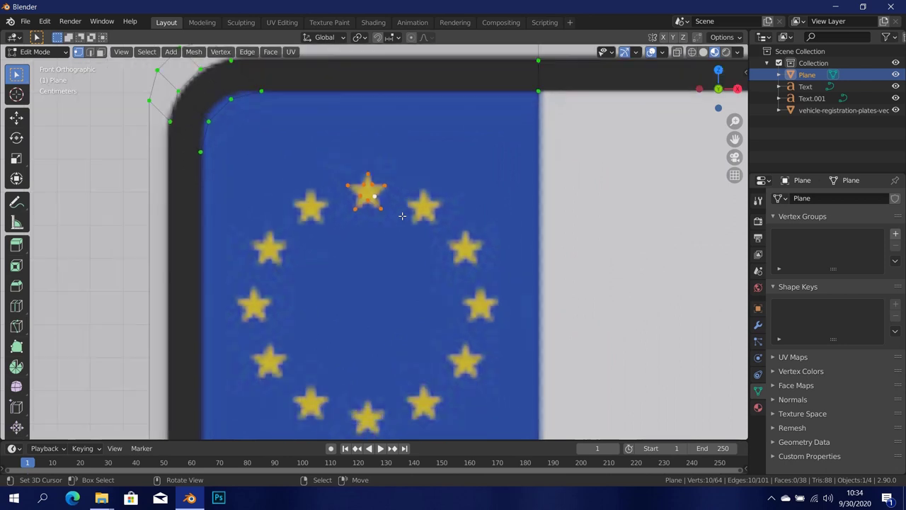
pyautogui.scroll(-1, 402, 216)
pyautogui.scroll(3, 402, 216)
pyautogui.press('f')
# Step: Duplicate the filled star onto the four reference stars along the circle's left side
pyautogui.hotkey('shift', 'd')
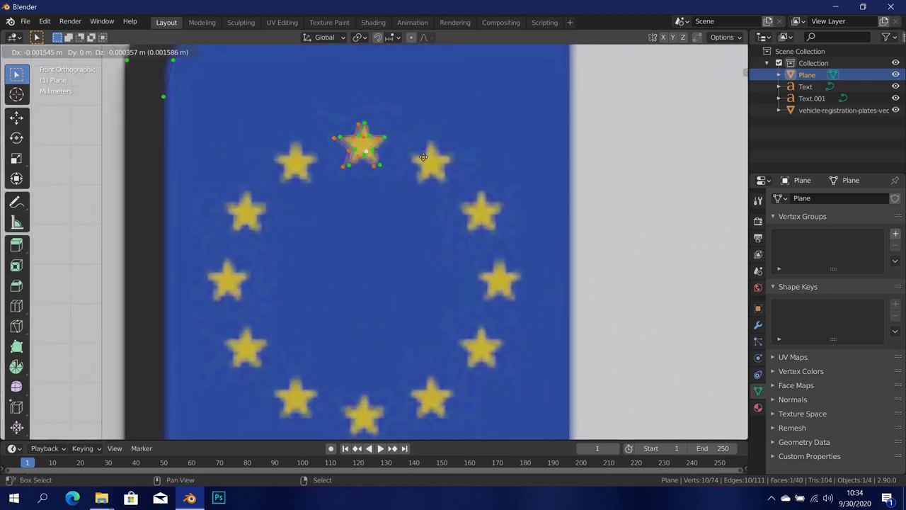
pyautogui.click(381, 161)
pyautogui.scroll(-2, 381, 162)
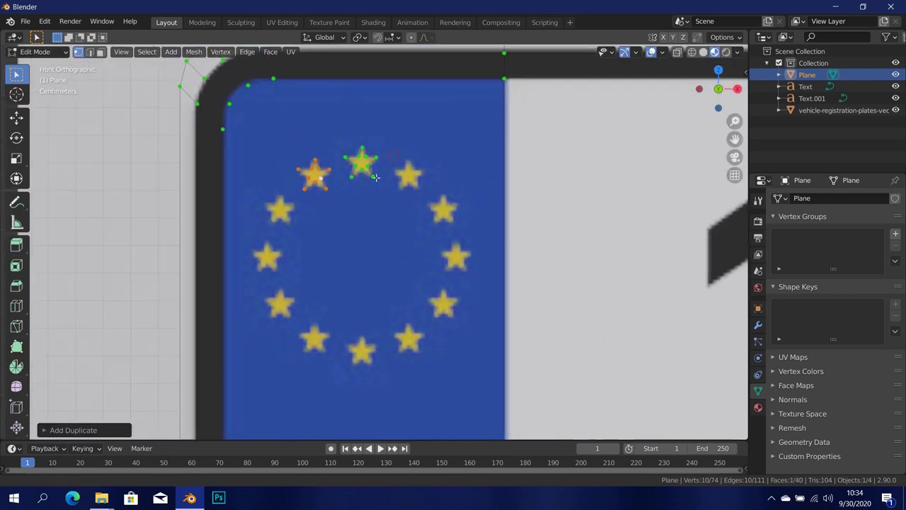
pyautogui.scroll(2, 283, 184)
pyautogui.hotkey('shift', 'd')
pyautogui.click(244, 222)
pyautogui.hotkey('shift', 'd')
pyautogui.click(224, 291)
pyautogui.hotkey('shift', 'd')
pyautogui.click(329, 283)
# Step: Duplicate the star onto the remaining reference stars along the bottom and right side, completing the circle of twelve
pyautogui.keyDown('shift'); pyautogui.moveTo(330, 283); pyautogui.dragTo(276, 184, button='middle'); pyautogui.keyUp('shift')
pyautogui.hotkey('shift', 'd')
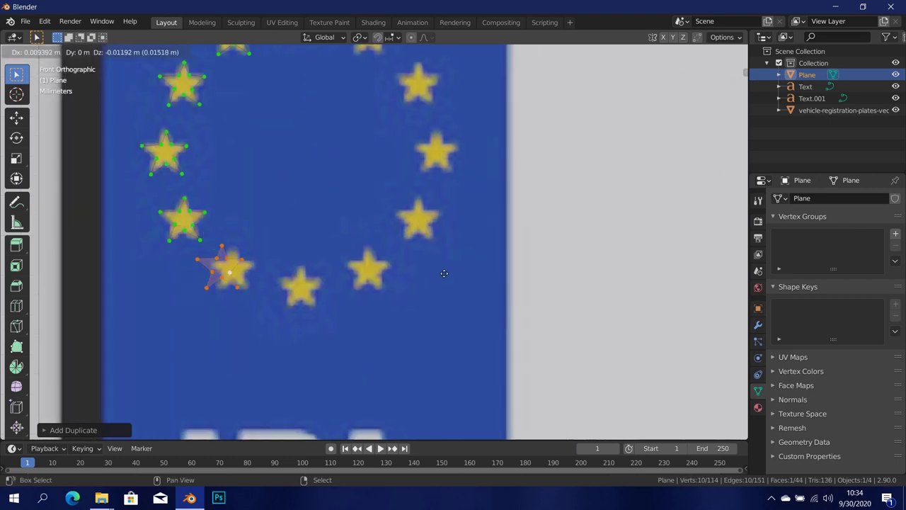
pyautogui.click(294, 236)
pyautogui.hotkey('shift', 'd')
pyautogui.click(478, 187)
pyautogui.hotkey('shift', 'd')
pyautogui.click(495, 119)
pyautogui.hotkey('shift', 'd')
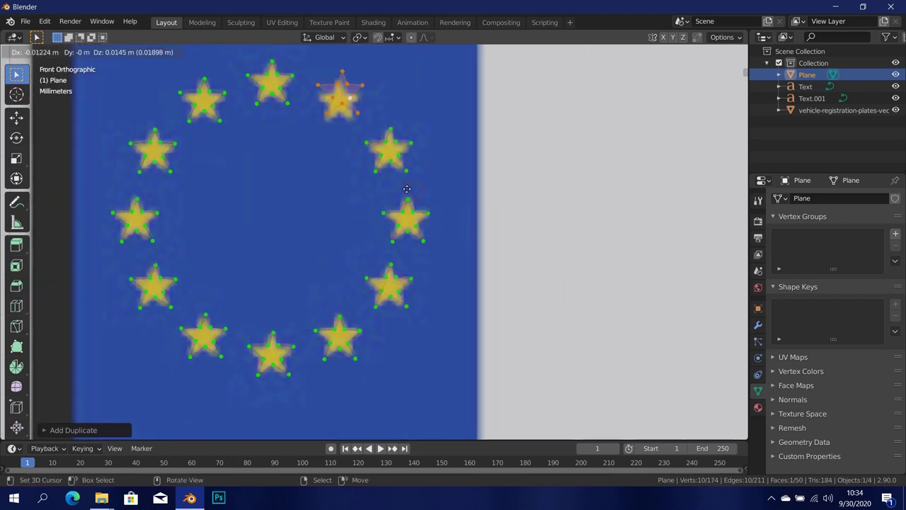
pyautogui.click(351, 92)
# Step: Return to Object Mode and delete the license plate reference image
pyautogui.scroll(-11, 558, 378)
pyautogui.press('Tab')
pyautogui.moveTo(382, 291); pyautogui.dragTo(365, 237, button='middle')
pyautogui.click(488, 226)
pyautogui.press('x')
pyautogui.click(487, 222)
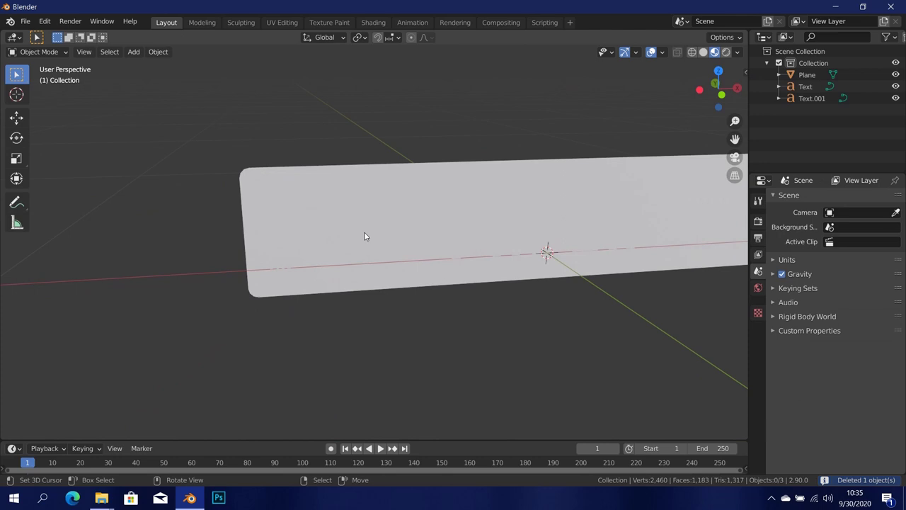
# Step: Show the plate from the front in wireframe shading and select the plate mesh
pyautogui.press('KP_1')
pyautogui.keyDown('shift'); pyautogui.moveTo(468, 227); pyautogui.dragTo(243, 247, button='middle'); pyautogui.keyUp('shift')
pyautogui.scroll(-4, 504, 205)
pyautogui.scroll(2, 418, 218)
pyautogui.scroll(2, 419, 223)
pyautogui.scroll(-1, 475, 271)
pyautogui.scroll(1, 425, 252)
pyautogui.scroll(-2, 410, 246)
pyautogui.keyDown('shift'); pyautogui.scroll(2, 400, 274); pyautogui.keyUp('shift')
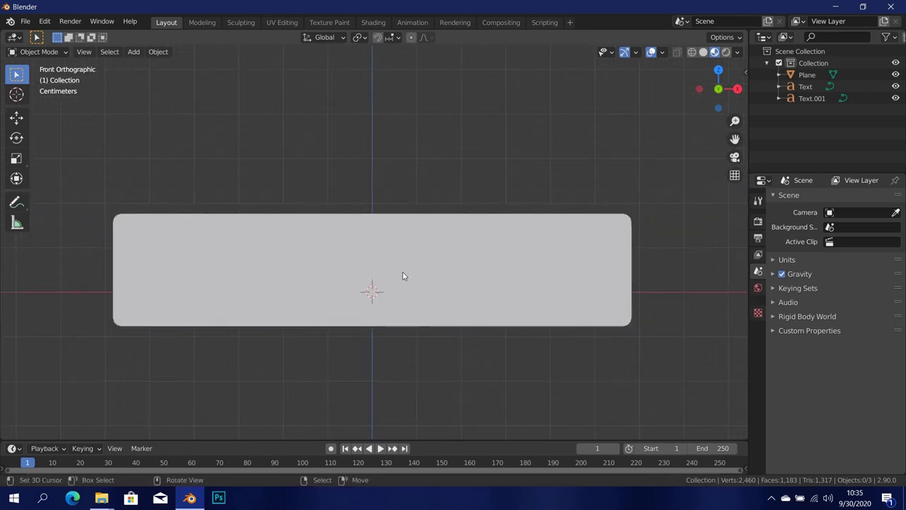
pyautogui.scroll(1, 401, 273)
pyautogui.press('z')
pyautogui.click(297, 276)
pyautogui.keyDown('ctrl'); pyautogui.scroll(2, 248, 280); pyautogui.keyUp('ctrl')
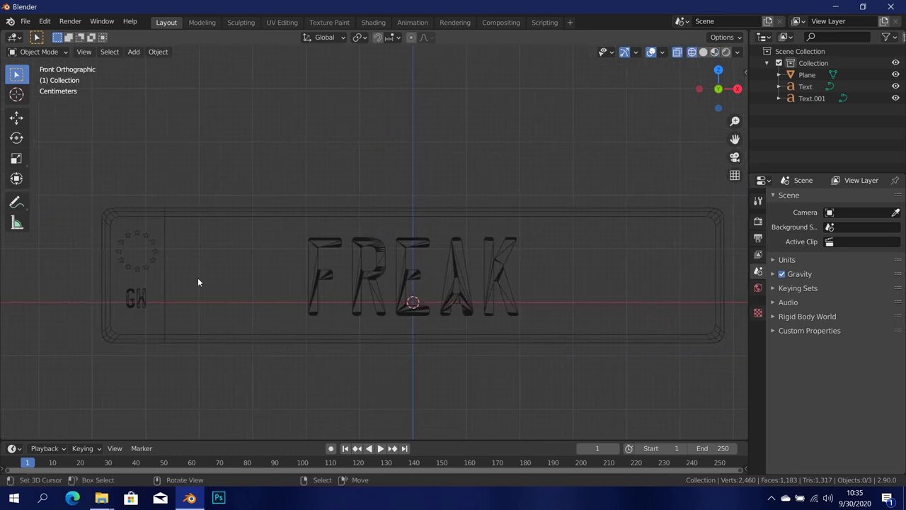
pyautogui.click(221, 345)
# Step: Create a new material on the plate and name it White
pyautogui.click(758, 408)
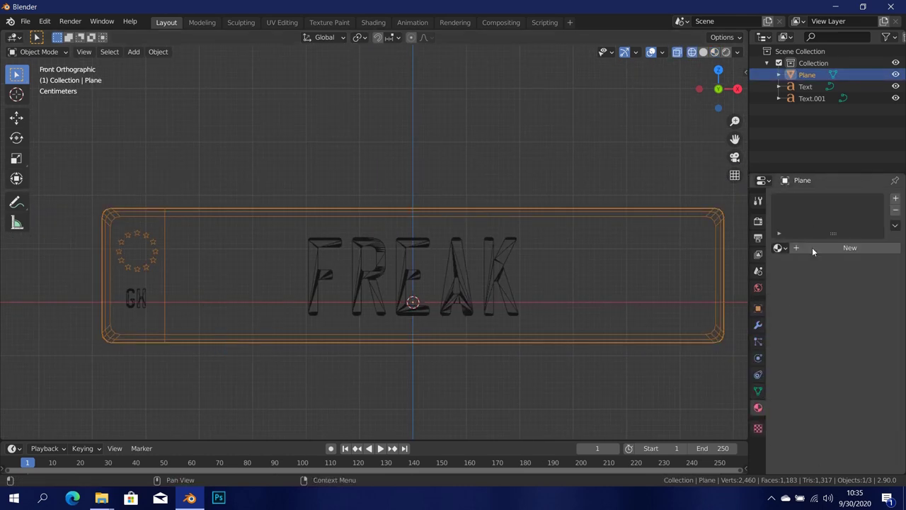
pyautogui.click(816, 247)
pyautogui.write('Wh')
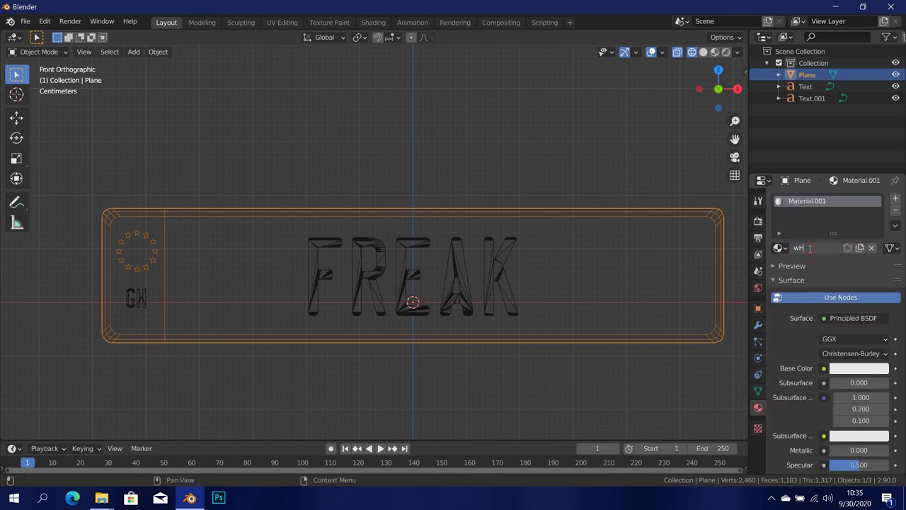
pyautogui.write('ite')
pyautogui.press('Return')
# Step: Change the White material's surface to Emission with a strength of 2
pyautogui.click(844, 317)
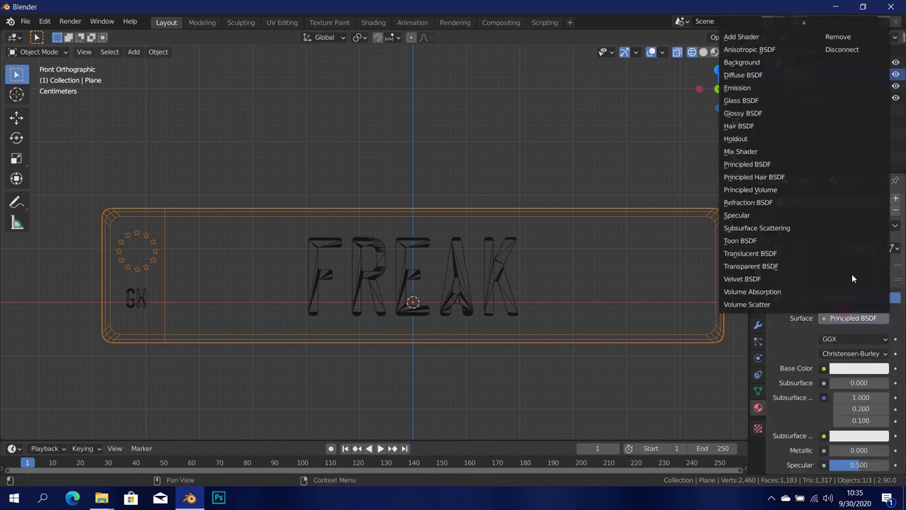
pyautogui.click(772, 89)
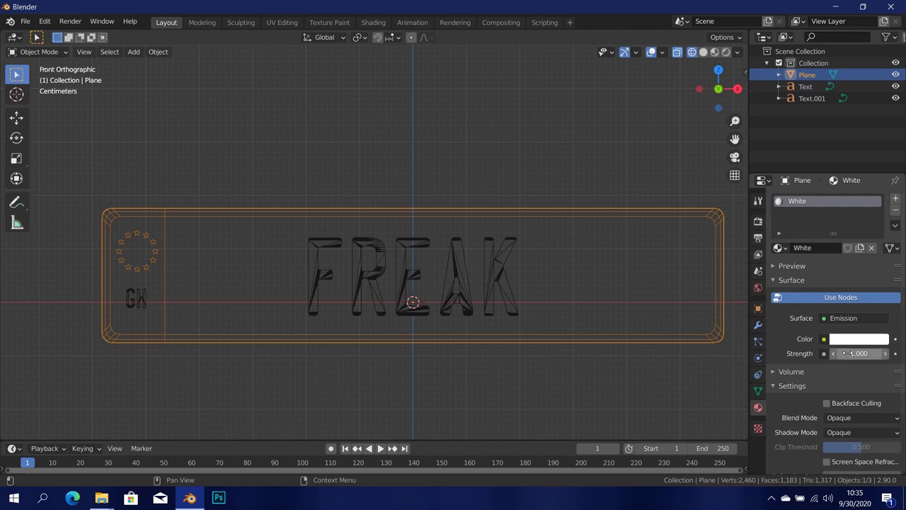
pyautogui.click(844, 352)
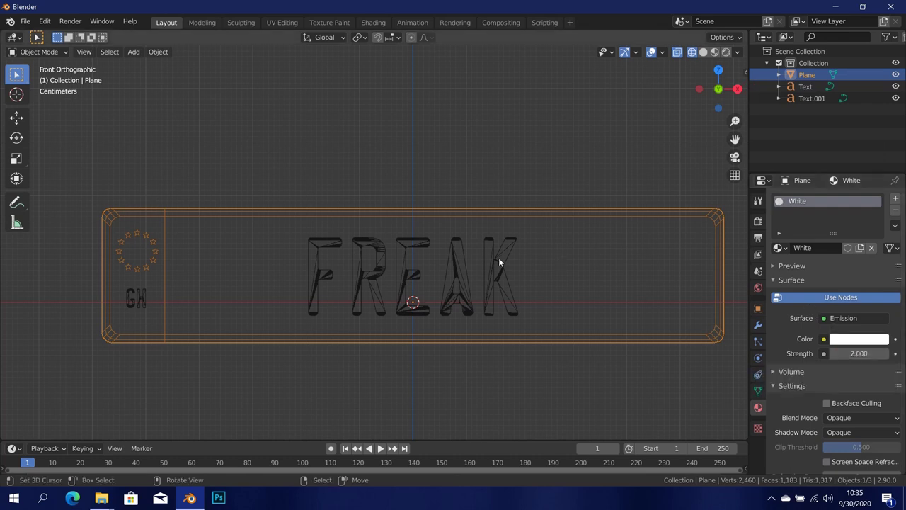
# Step: Switch the viewport to Material Preview shading
pyautogui.press('z')
pyautogui.click(493, 290)
pyautogui.scroll(1, 431, 298)
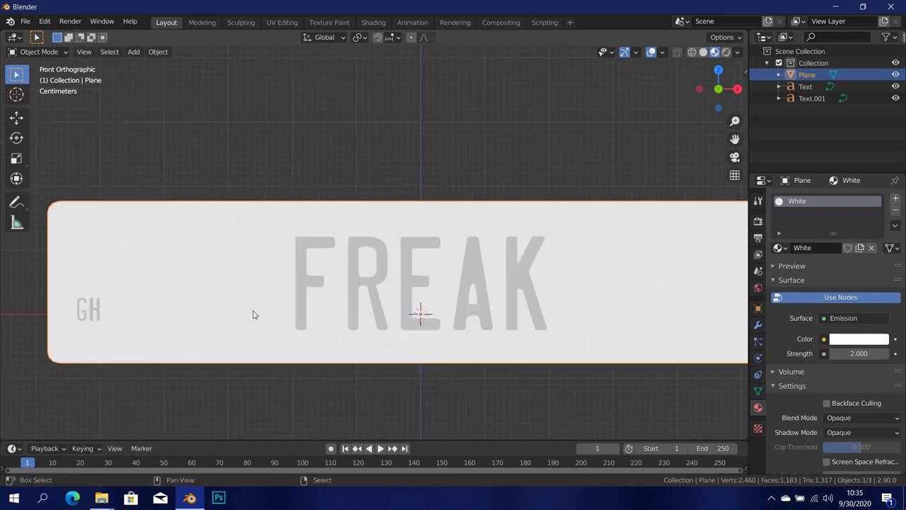
pyautogui.keyDown('shift'); pyautogui.moveTo(253, 313); pyautogui.dragTo(430, 313, button='middle'); pyautogui.keyUp('shift')
pyautogui.scroll(1, 431, 314)
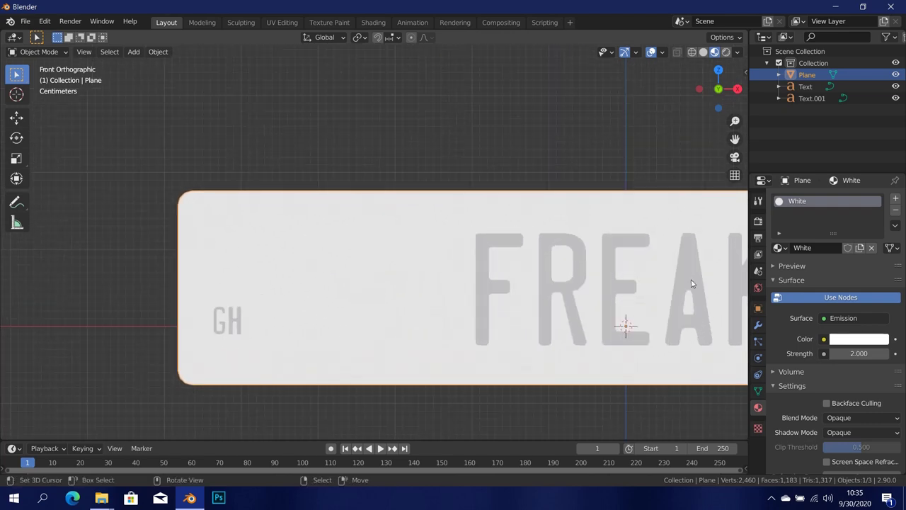
# Step: Add a second material named Black to the plate, using a Diffuse BSDF surface with a black color
pyautogui.click(896, 201)
pyautogui.click(799, 272)
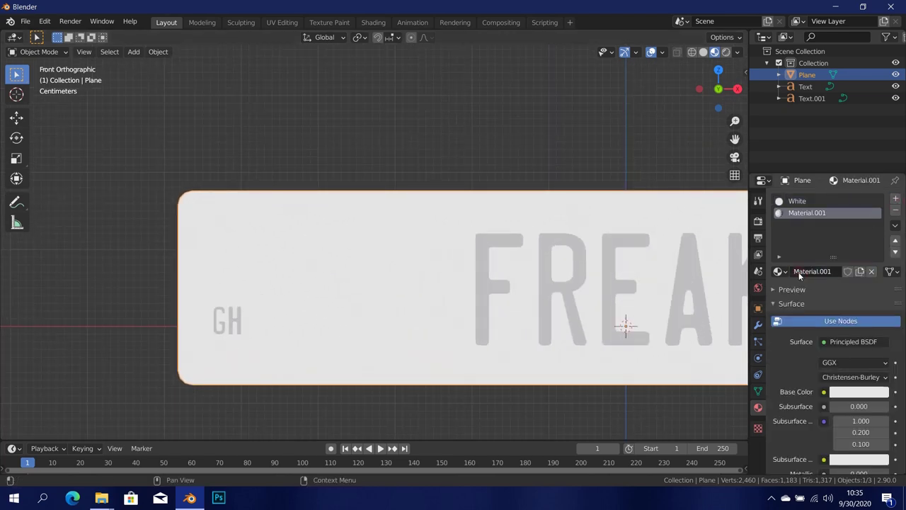
pyautogui.click(799, 272)
pyautogui.click(834, 342)
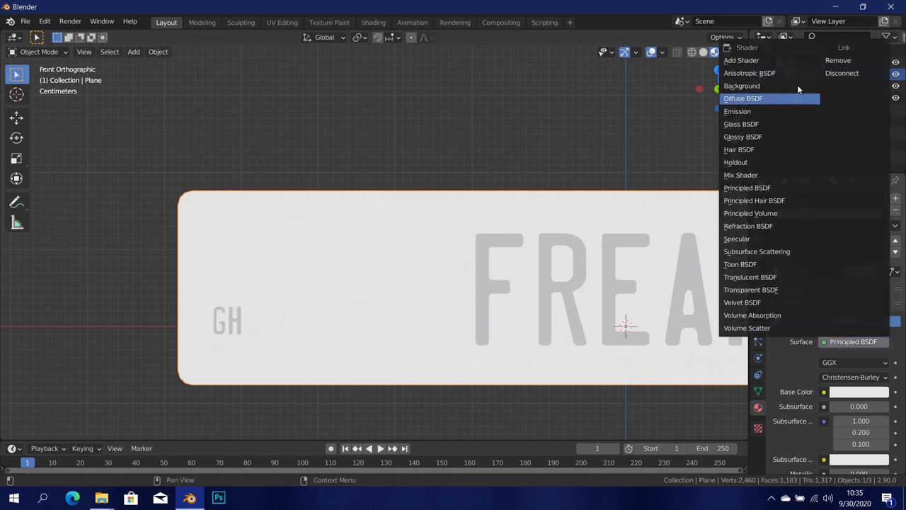
pyautogui.click(745, 97)
pyautogui.click(850, 362)
pyautogui.scroll(-10, 833, 206)
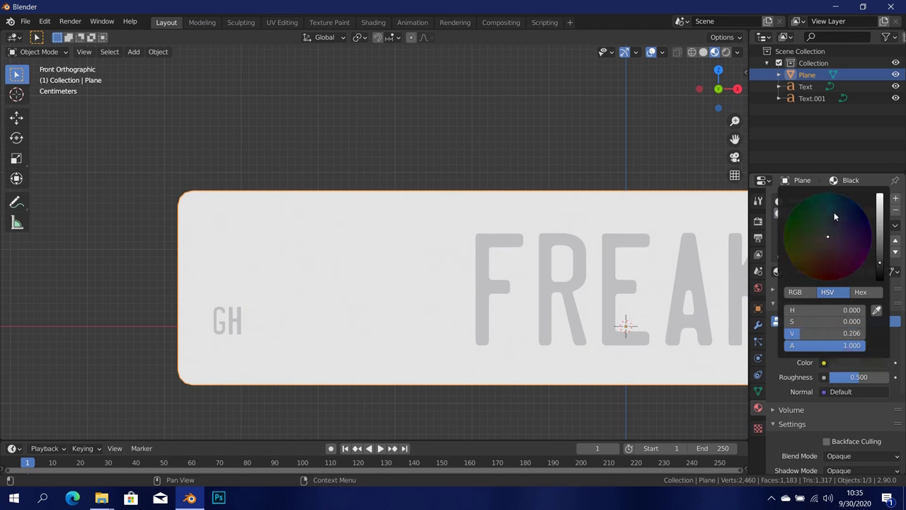
# Step: Assign the Black material to the face loop of the plate's inner border in Edit Mode, and return to Object Mode
pyautogui.press('Tab')
pyautogui.scroll(1, 186, 196)
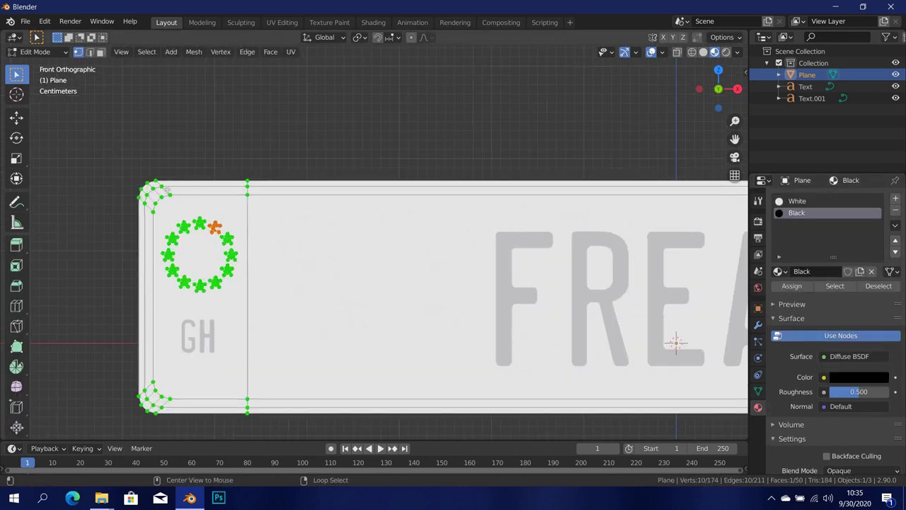
pyautogui.click(101, 52)
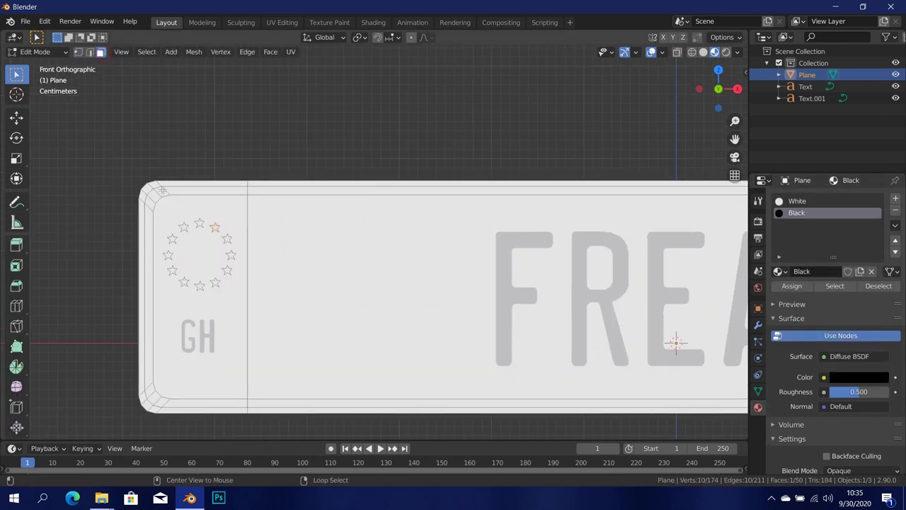
pyautogui.keyDown('alt'); pyautogui.click(163, 189); pyautogui.keyUp('alt')
pyautogui.scroll(-2, 491, 283)
pyautogui.keyDown('shift'); pyautogui.moveTo(492, 283); pyautogui.dragTo(344, 248, button='middle'); pyautogui.keyUp('shift')
pyautogui.scroll(1, 344, 249)
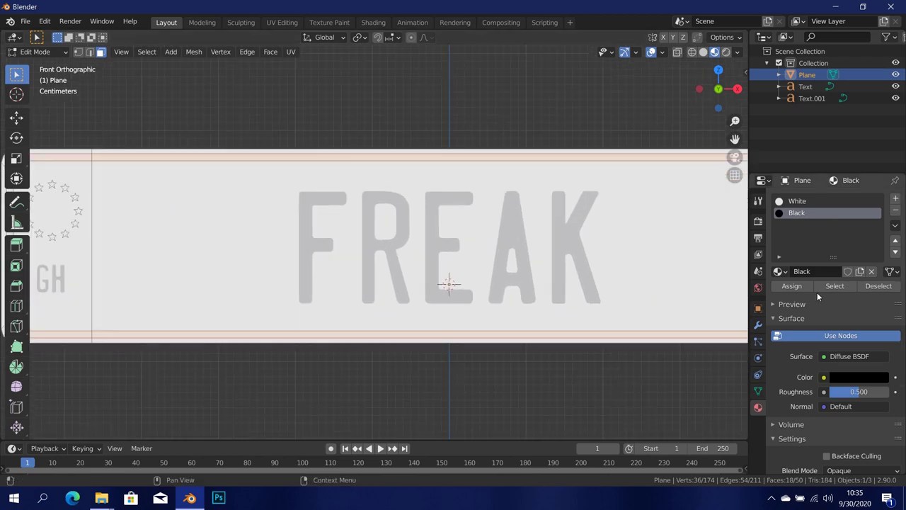
pyautogui.click(791, 285)
pyautogui.press('Tab')
# Step: Add a third material to the plate and name it Blue
pyautogui.scroll(-2, 425, 276)
pyautogui.scroll(1, 132, 211)
pyautogui.scroll(1, 398, 287)
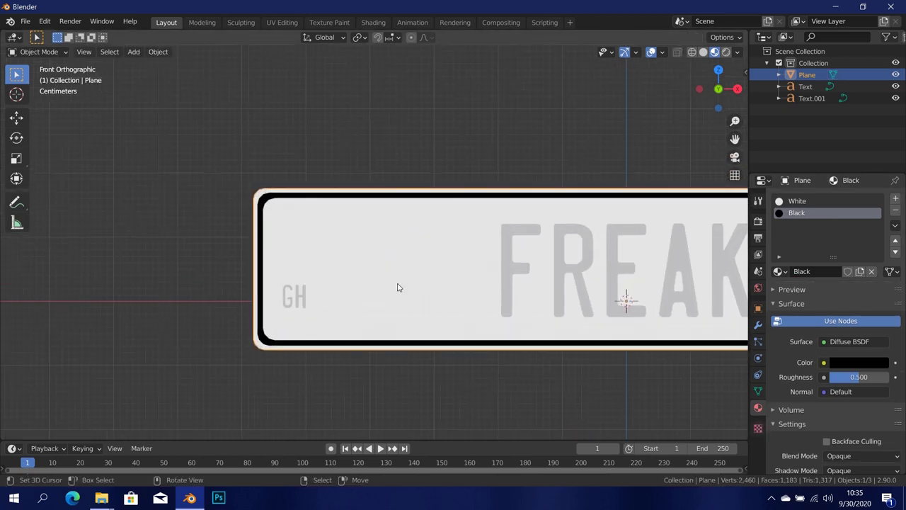
pyautogui.keyDown('shift'); pyautogui.moveTo(398, 287); pyautogui.dragTo(333, 272, button='middle'); pyautogui.keyUp('shift')
pyautogui.scroll(2, 325, 266)
pyautogui.scroll(-1, 354, 262)
pyautogui.keyDown('shift'); pyautogui.moveTo(434, 249); pyautogui.dragTo(373, 241, button='middle'); pyautogui.keyUp('shift')
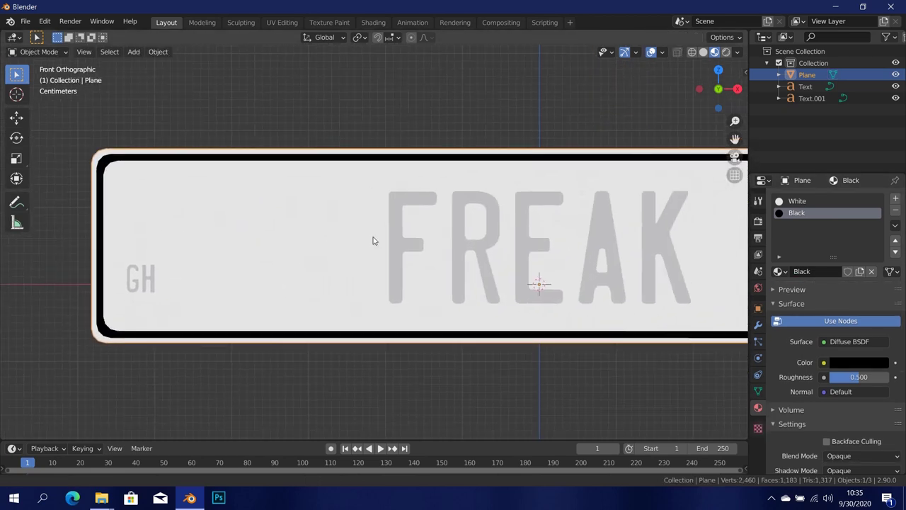
pyautogui.click(895, 199)
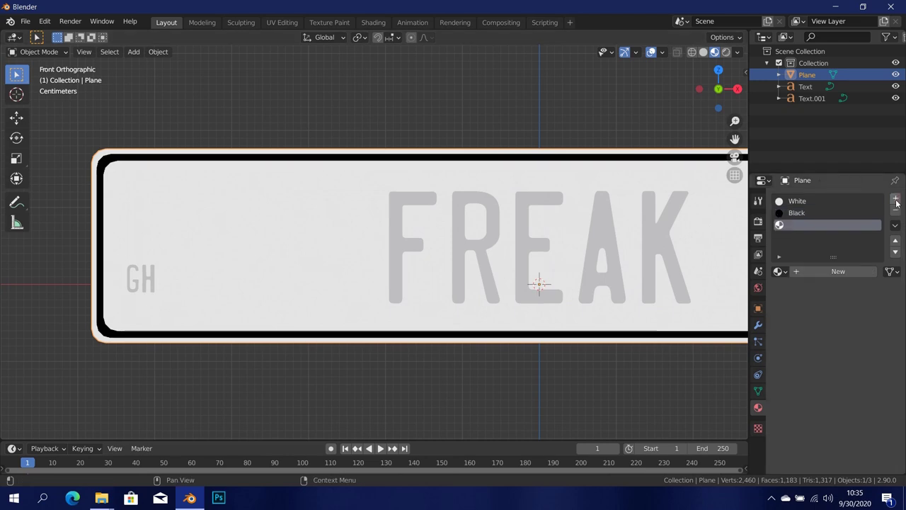
pyautogui.click(823, 274)
pyautogui.doubleClick(825, 271)
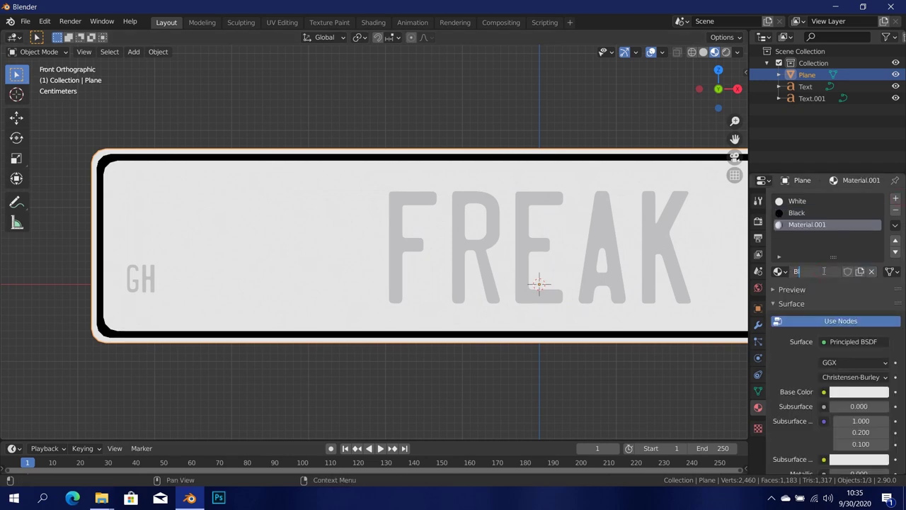
pyautogui.press('Return')
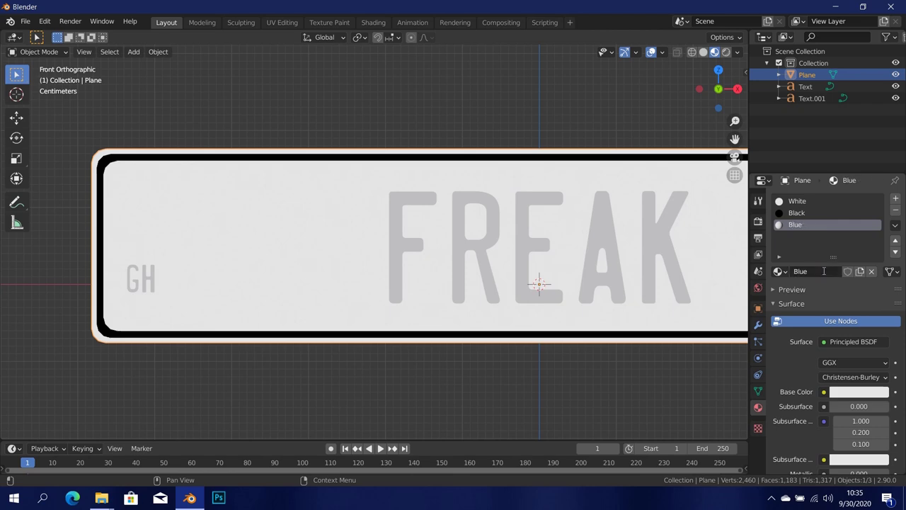
# Step: Set the Blue material's surface to Emission with a saturated blue color and a strength of 2
pyautogui.click(853, 341)
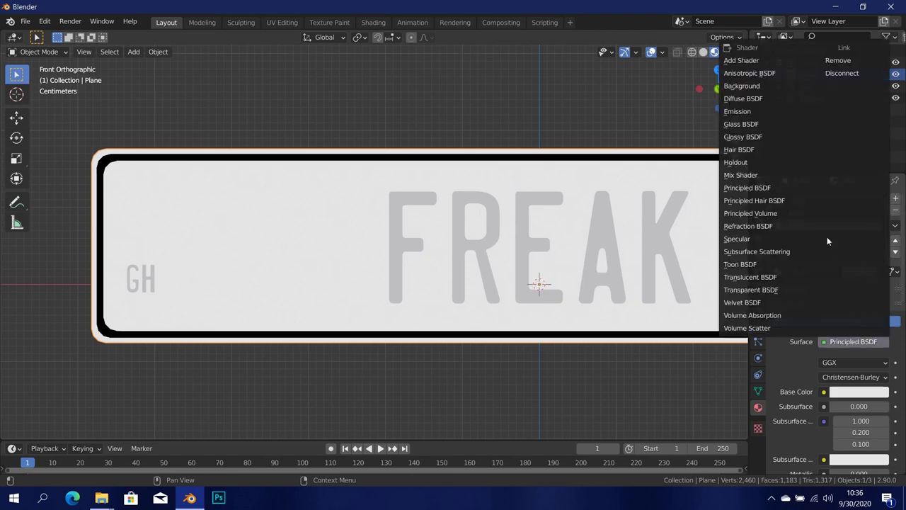
pyautogui.click(772, 113)
pyautogui.click(869, 364)
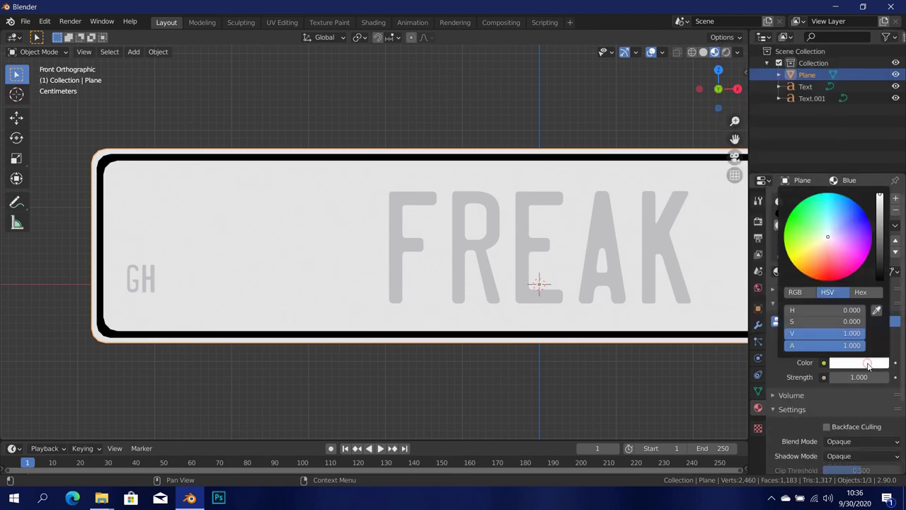
pyautogui.moveTo(845, 229); pyautogui.dragTo(868, 218)
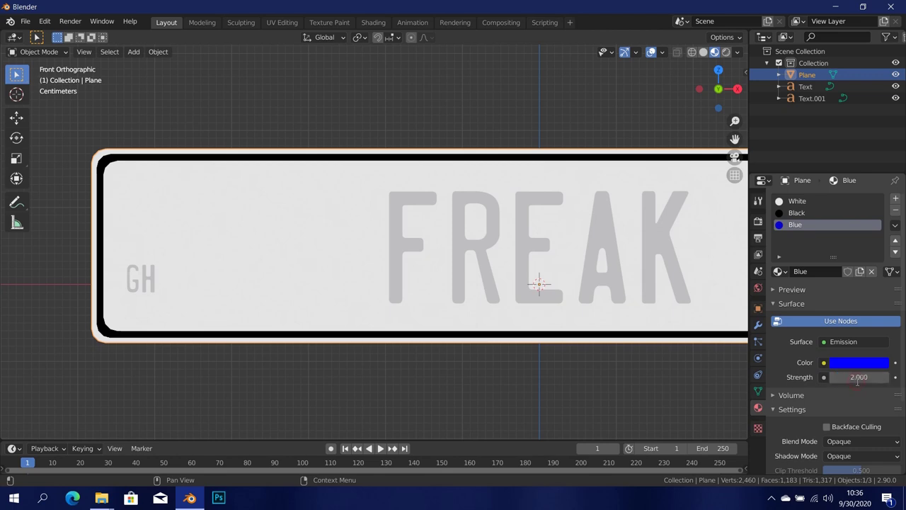
# Step: Assign the Blue material to the plate face behind the stars and the GH code, and clear the selection
pyautogui.press('Tab')
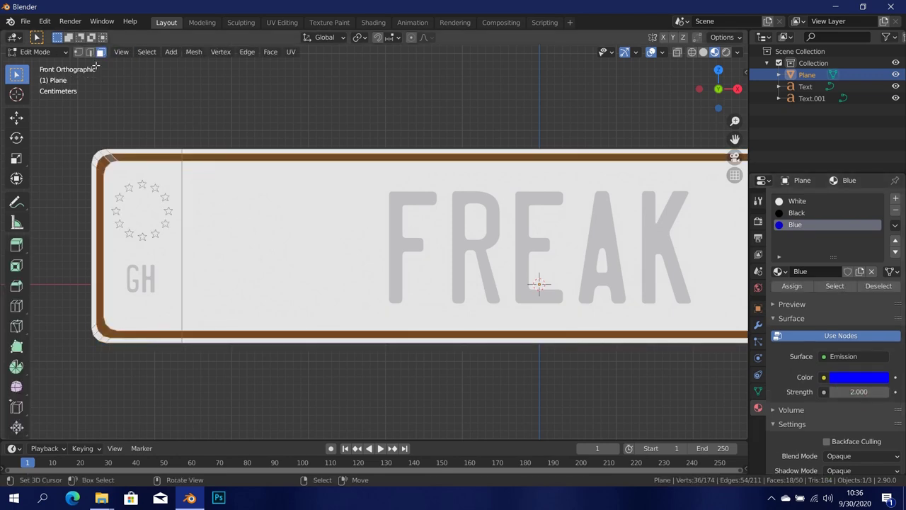
pyautogui.click(156, 252)
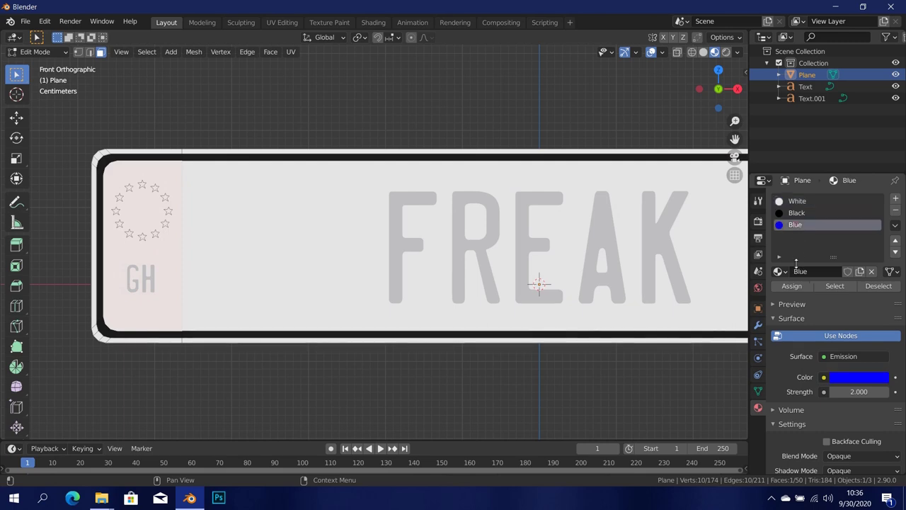
pyautogui.click(796, 285)
pyautogui.hotkey('alt', 'a')
pyautogui.scroll(1, 298, 271)
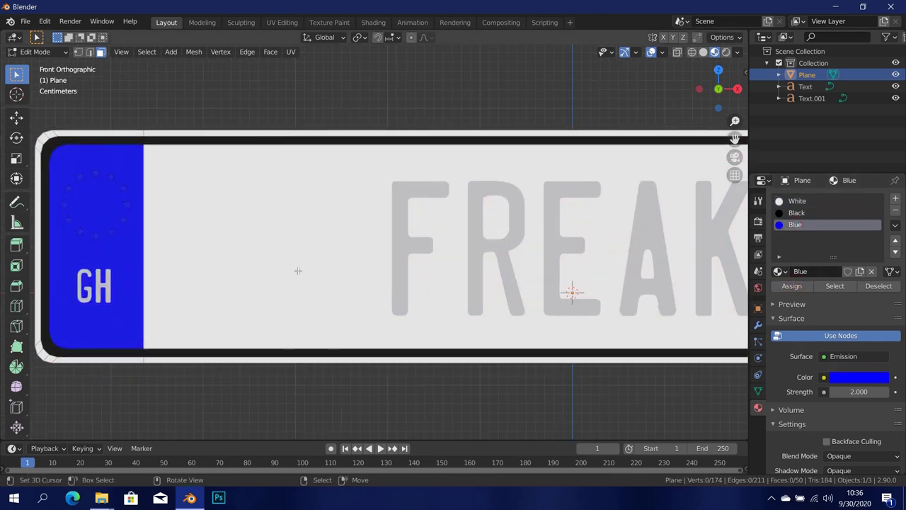
# Step: Return to Object Mode and assign the existing Black material to the FREAK text
pyautogui.scroll(-1, 297, 271)
pyautogui.keyDown('shift'); pyautogui.moveTo(466, 232); pyautogui.dragTo(414, 238, button='middle'); pyautogui.keyUp('shift')
pyautogui.press('Tab')
pyautogui.click(409, 252)
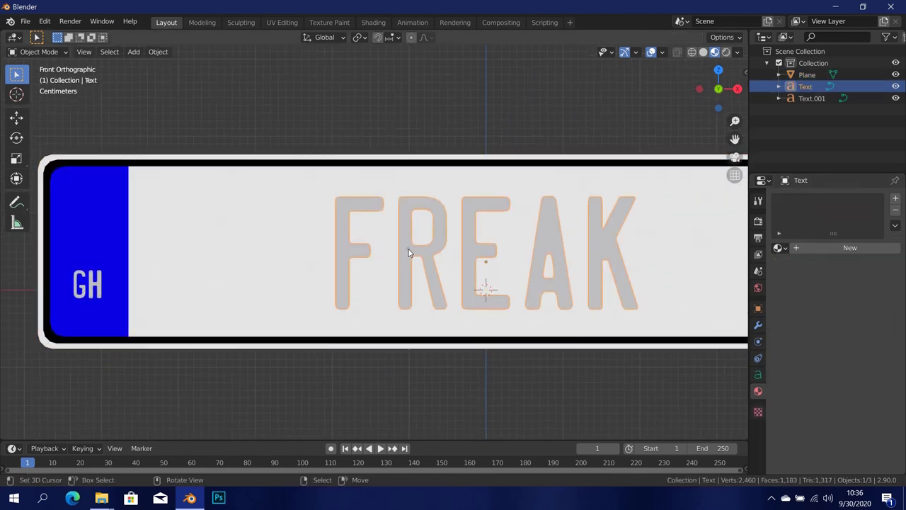
pyautogui.click(779, 248)
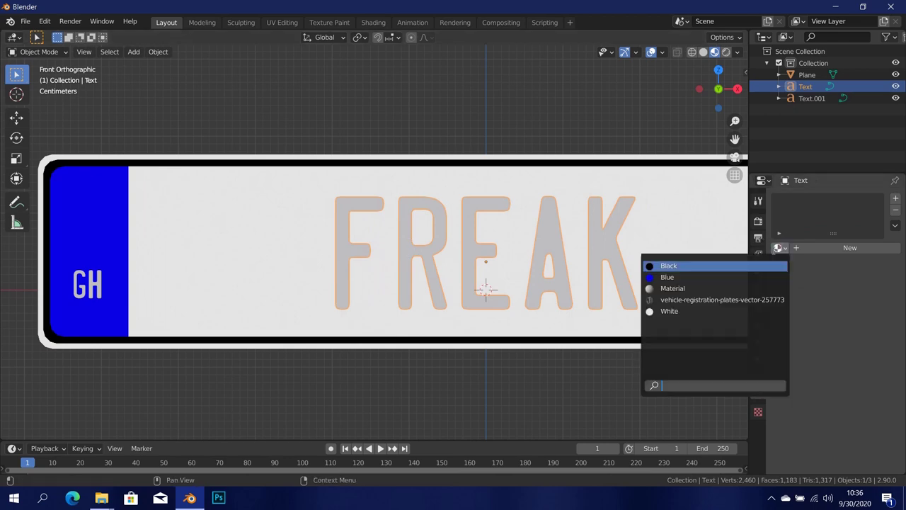
pyautogui.click(699, 267)
# Step: Assign the existing White material to the GH country code text and clear the selection
pyautogui.scroll(-2, 587, 265)
pyautogui.keyDown('shift'); pyautogui.moveTo(421, 275); pyautogui.dragTo(518, 287, button='middle'); pyautogui.keyUp('shift')
pyautogui.scroll(2, 518, 287)
pyautogui.click(246, 301)
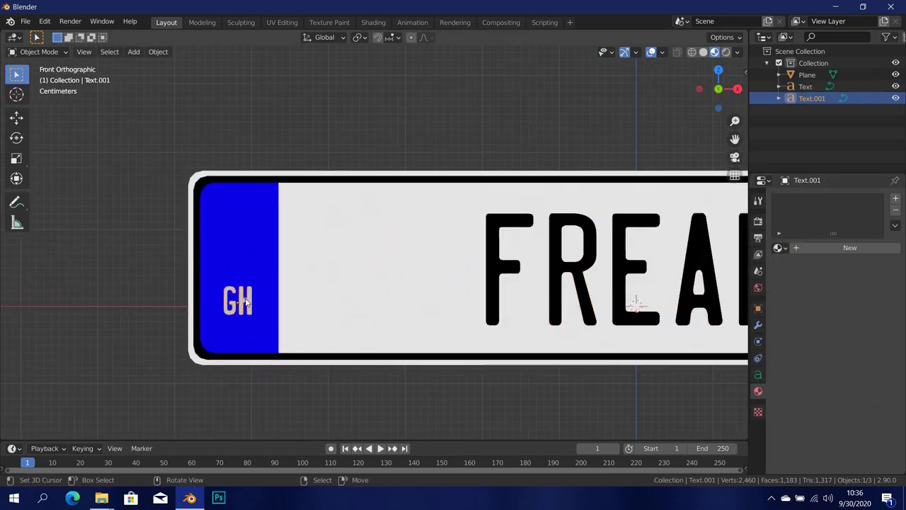
pyautogui.click(779, 248)
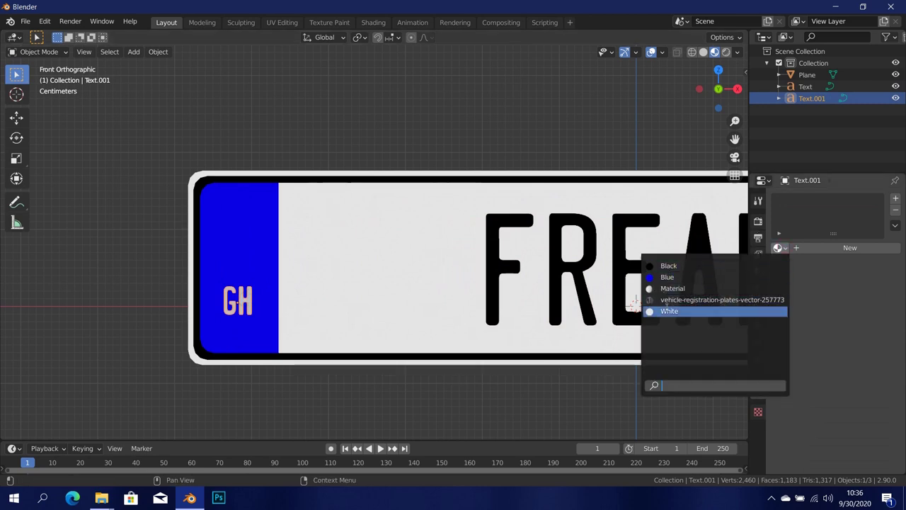
pyautogui.click(671, 311)
pyautogui.keyDown('shift'); pyautogui.moveTo(249, 302); pyautogui.dragTo(380, 297, button='middle'); pyautogui.keyUp('shift')
pyautogui.scroll(2, 380, 286)
pyautogui.hotkey('alt', 'a')
pyautogui.scroll(-2, 380, 283)
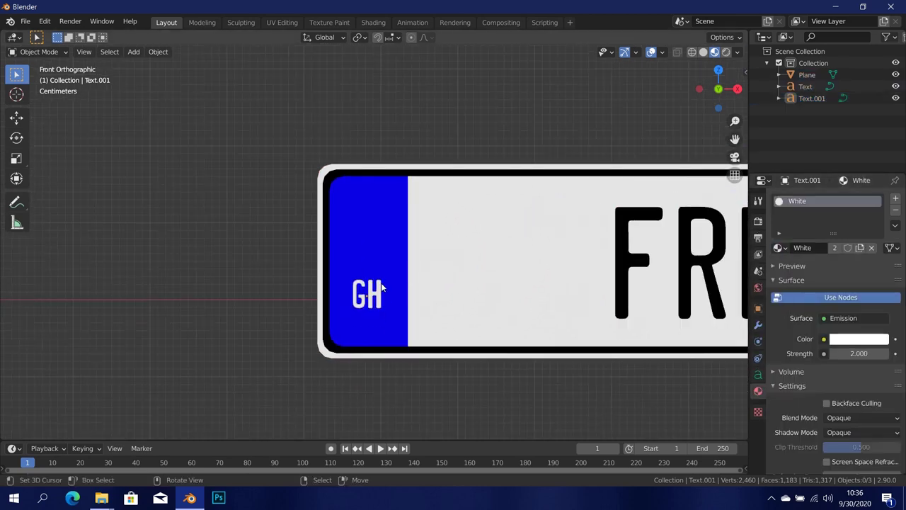
pyautogui.scroll(-2, 416, 282)
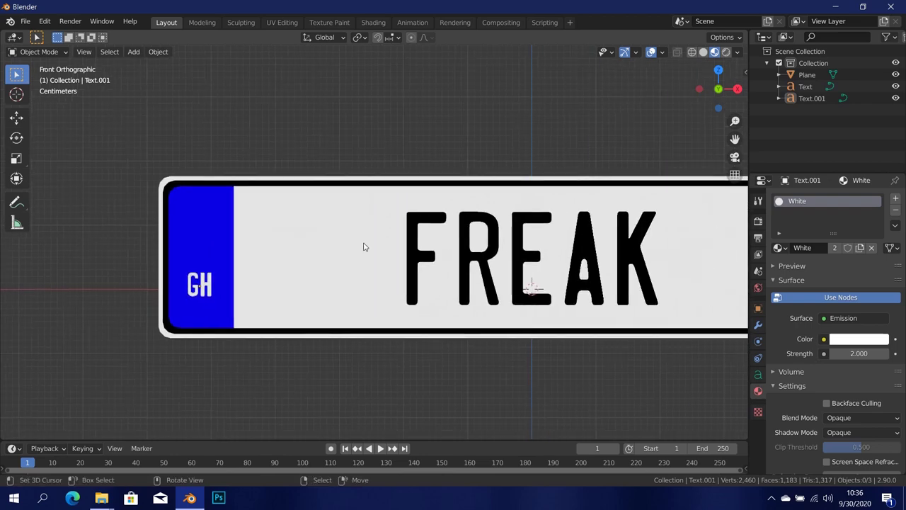
pyautogui.hotkey('shift', 'a')
pyautogui.moveTo(532, 294)
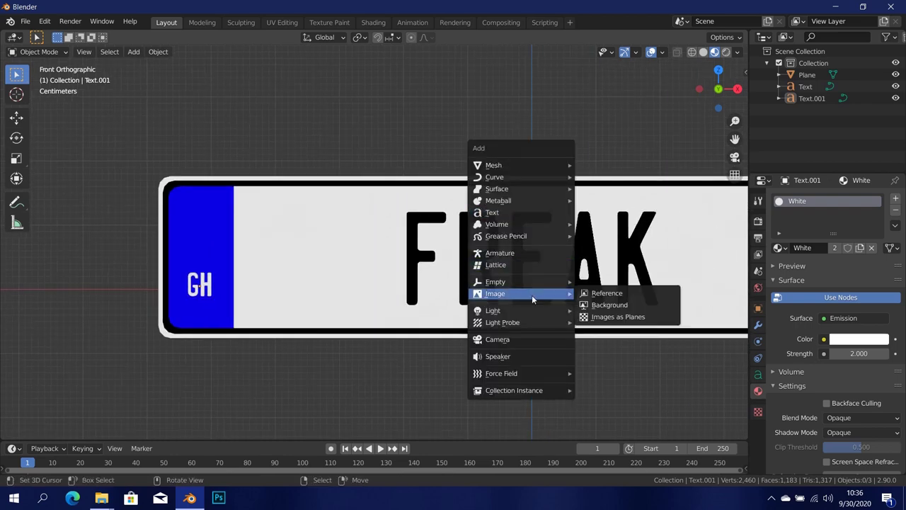
pyautogui.click(618, 317)
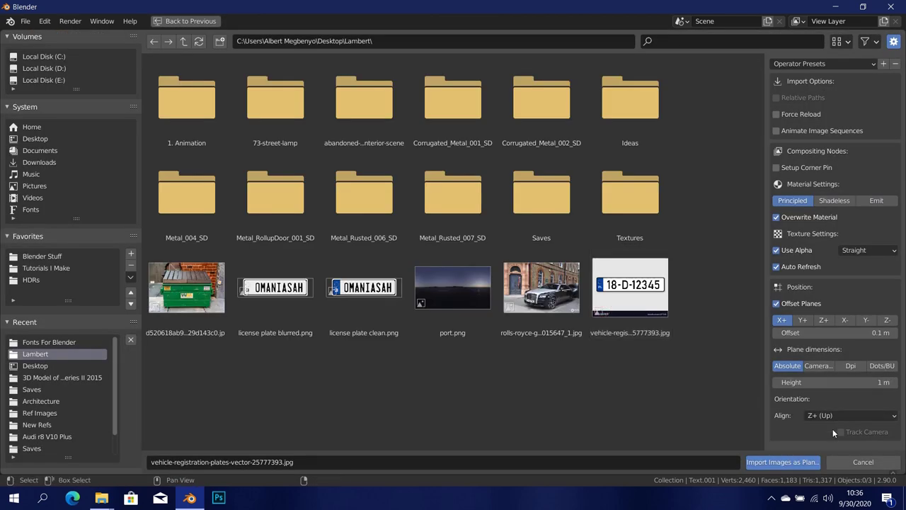
pyautogui.click(863, 462)
# Step: Select all twelve stars of the plate mesh in wireframe view and Edit Mode, and separate them into their own object
pyautogui.scroll(2, 305, 272)
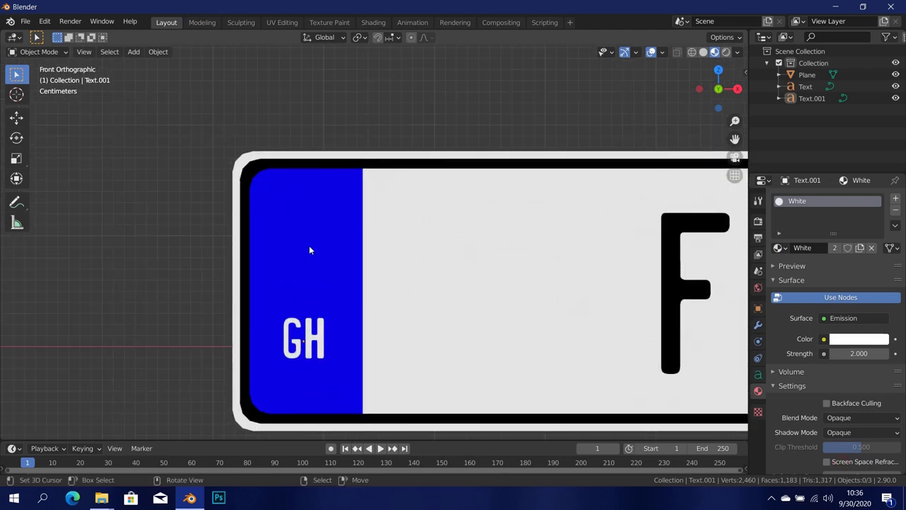
pyautogui.click(308, 245)
pyautogui.hotkey('shift', 'z')
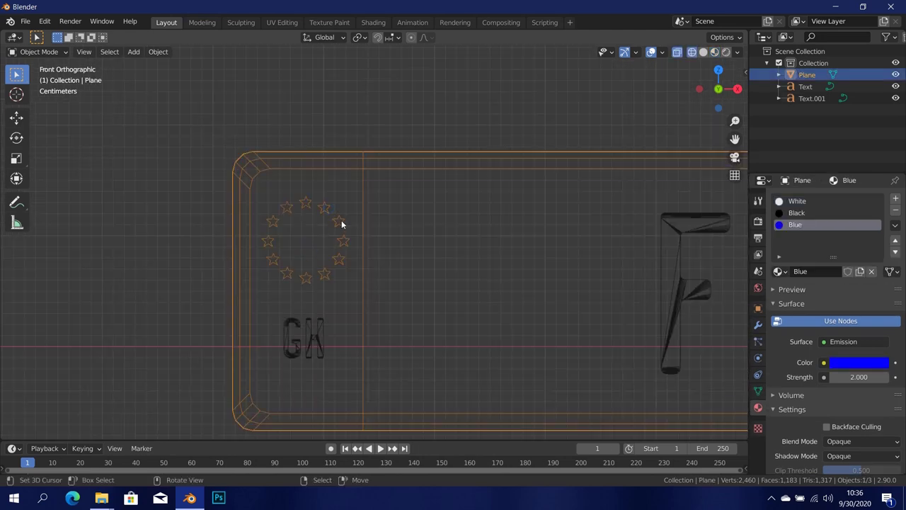
pyautogui.press('Tab')
pyautogui.press('l')
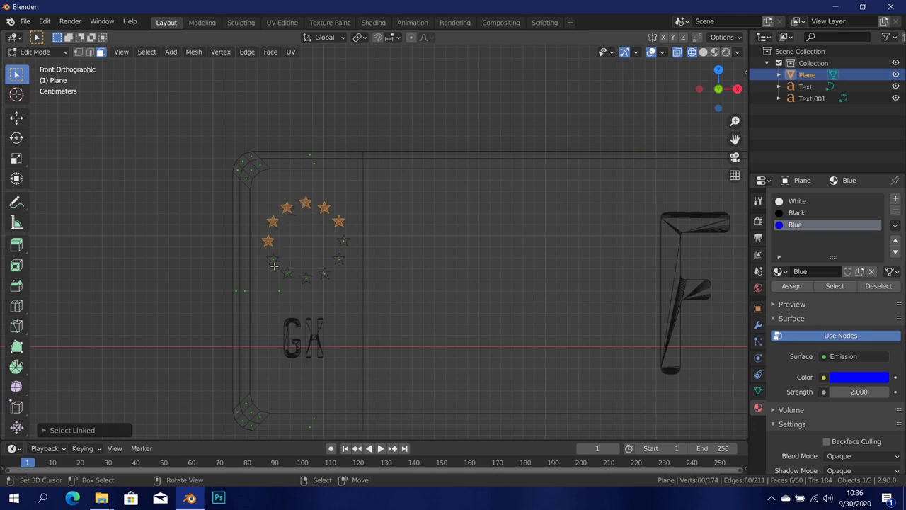
pyautogui.press('l')
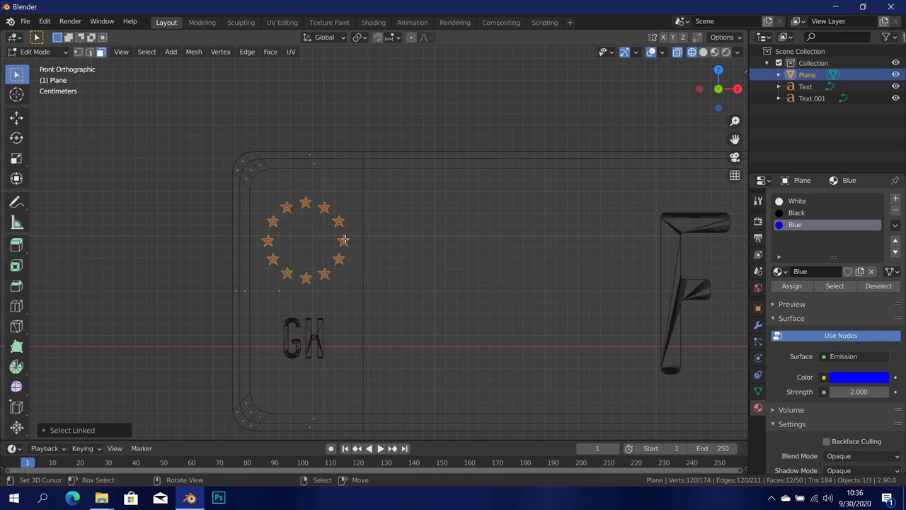
pyautogui.press('p')
pyautogui.click(344, 241)
# Step: Return to Object Mode in solid view and move the separated stars along the Y axis in front of the plate
pyautogui.scroll(-2, 337, 247)
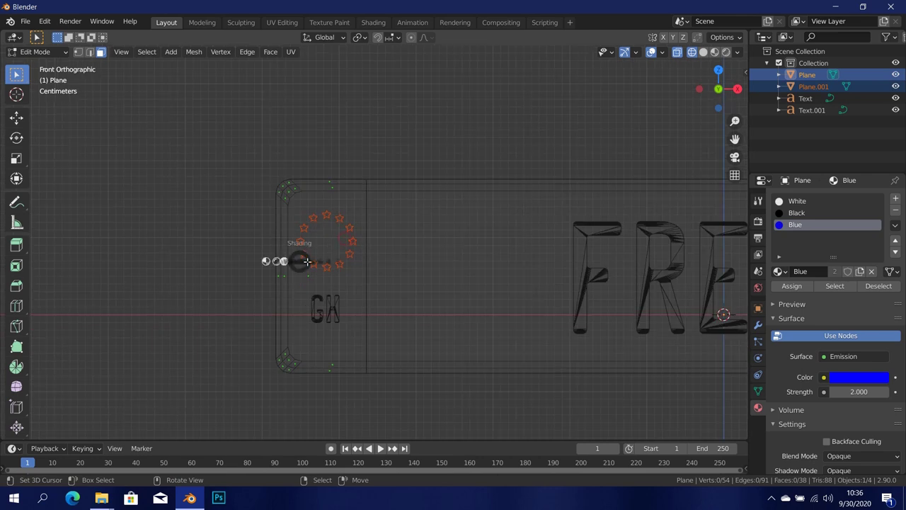
pyautogui.hotkey('shift', 'z')
pyautogui.press('Tab')
pyautogui.click(341, 248)
pyautogui.moveTo(341, 249); pyautogui.dragTo(442, 278, button='middle')
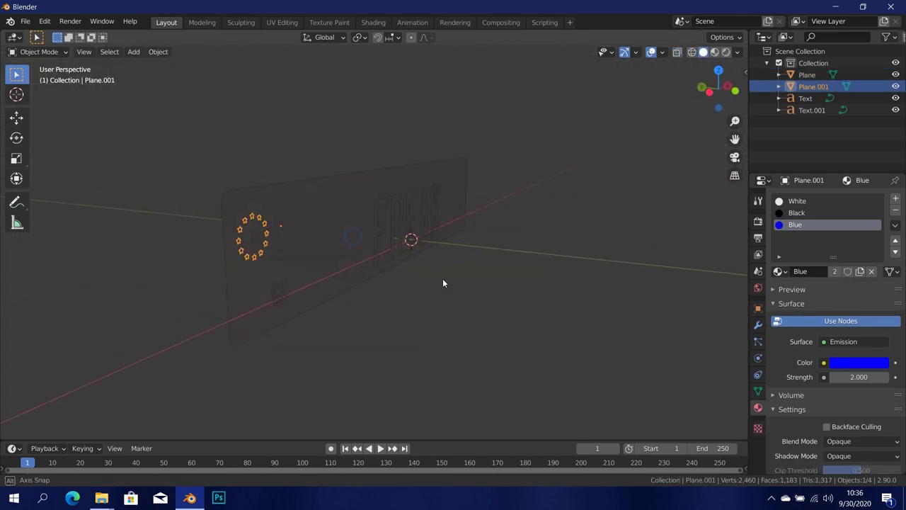
pyautogui.press('g')
pyautogui.press('x')
pyautogui.click(333, 266)
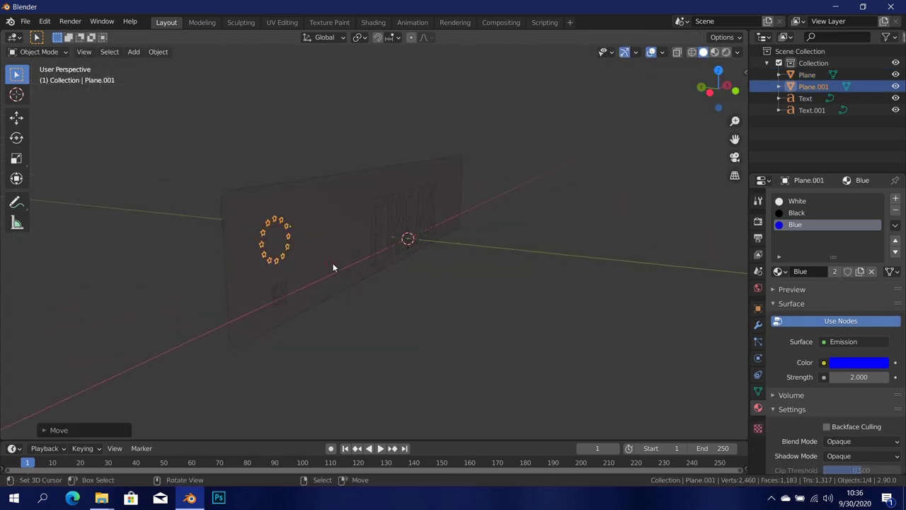
# Step: Remove the White, Black and Blue slots from the stars object and assign it the existing material named Material
pyautogui.press('KP_1')
pyautogui.scroll(2, 333, 263)
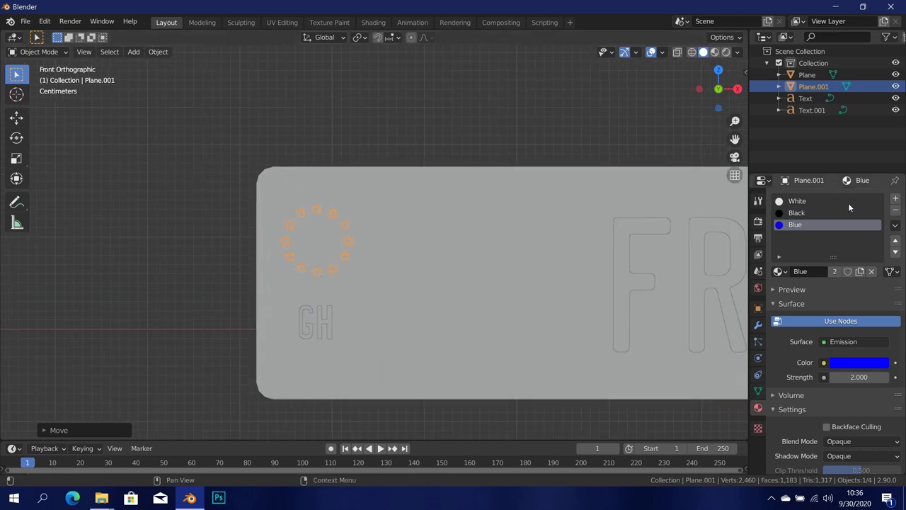
pyautogui.click(896, 211)
pyautogui.click(896, 211)
pyautogui.click(896, 211)
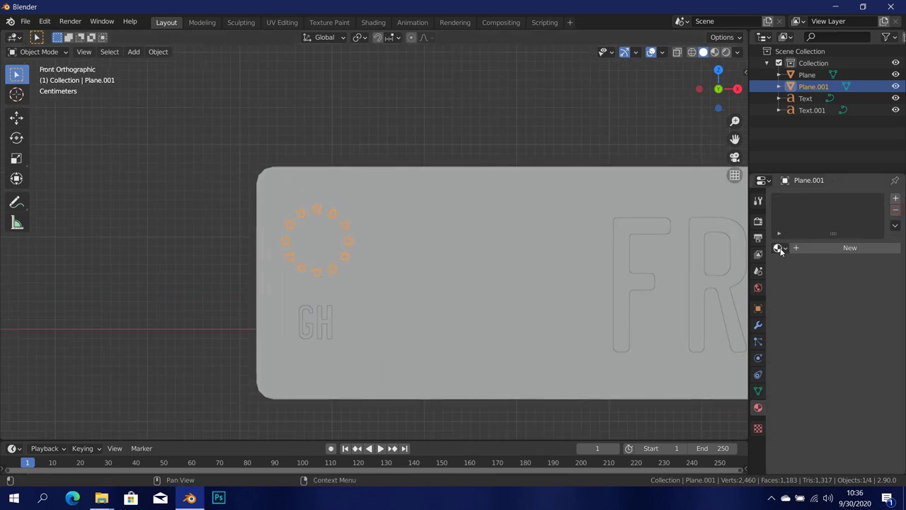
pyautogui.click(779, 247)
pyautogui.click(779, 248)
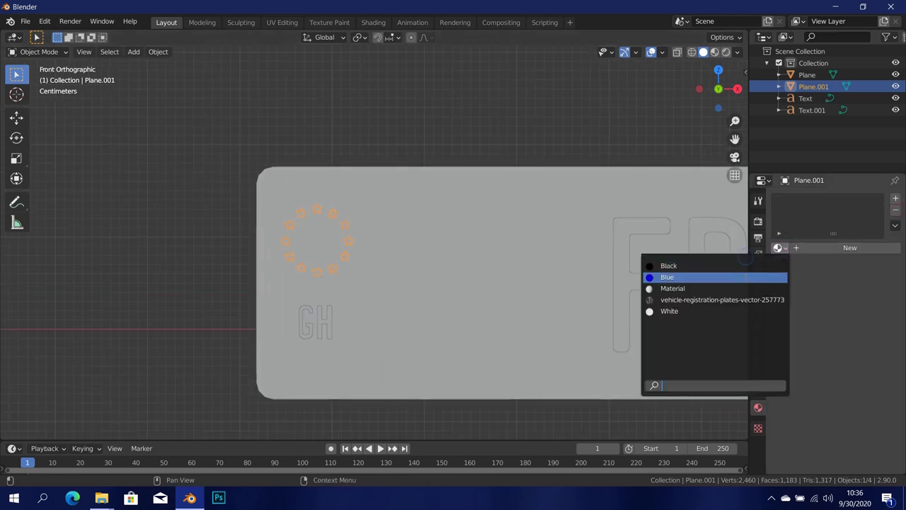
pyautogui.click(673, 289)
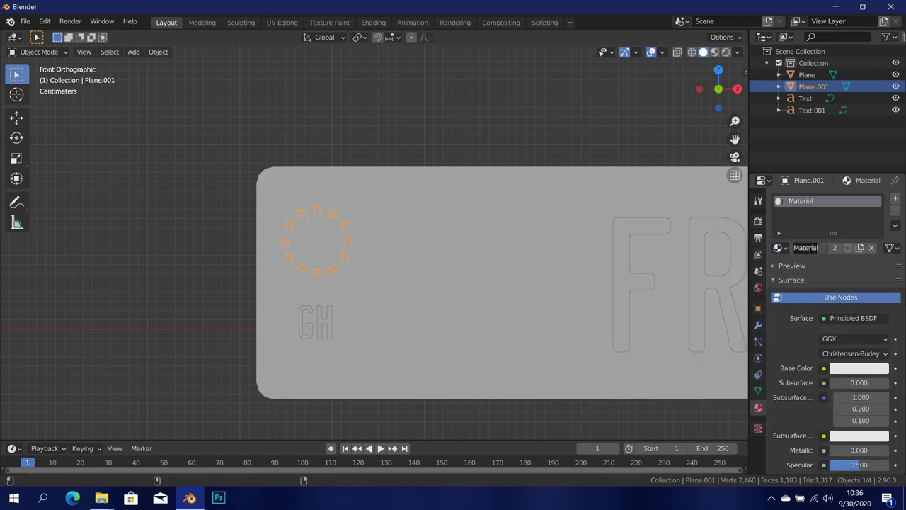
# Step: Rename the stars' material to Yellow
pyautogui.click(809, 249)
pyautogui.write('Y')
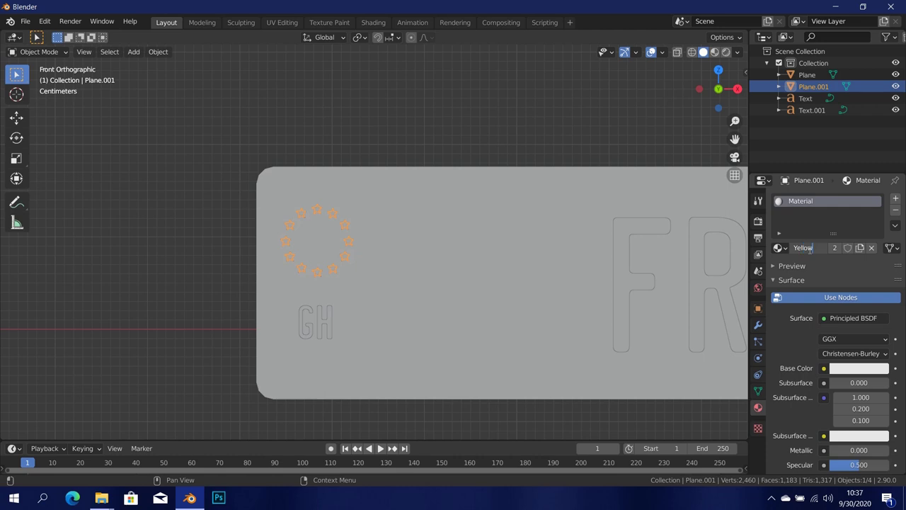
pyautogui.write('ellow')
pyautogui.press('Return')
# Step: Change the Yellow material's surface shader to Emission
pyautogui.click(858, 368)
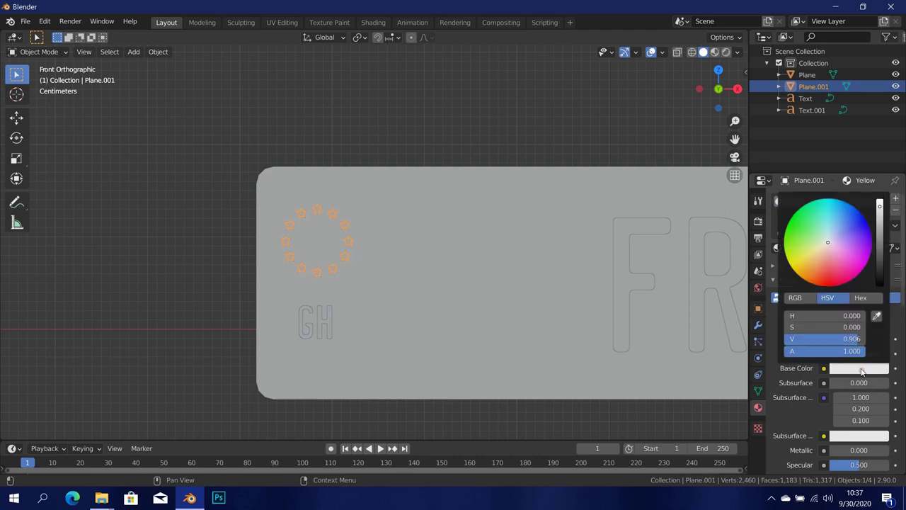
pyautogui.click(841, 319)
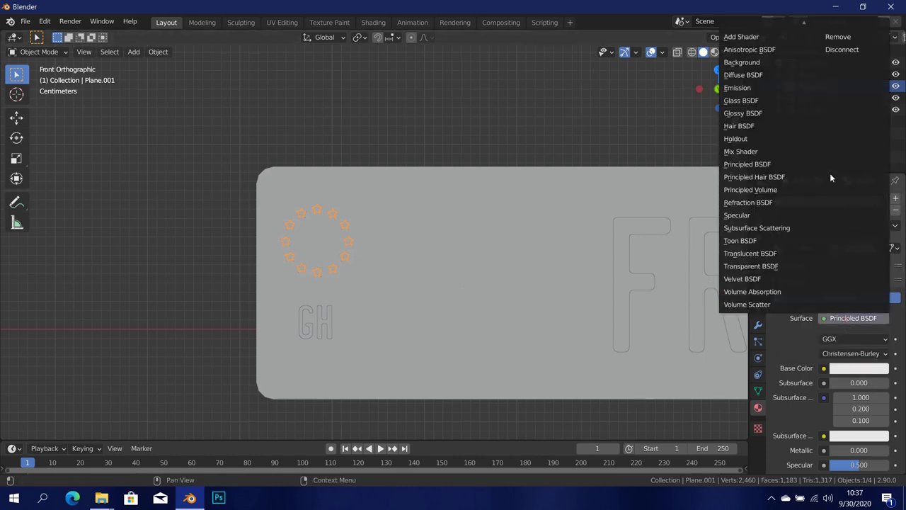
pyautogui.click(753, 100)
pyautogui.click(852, 317)
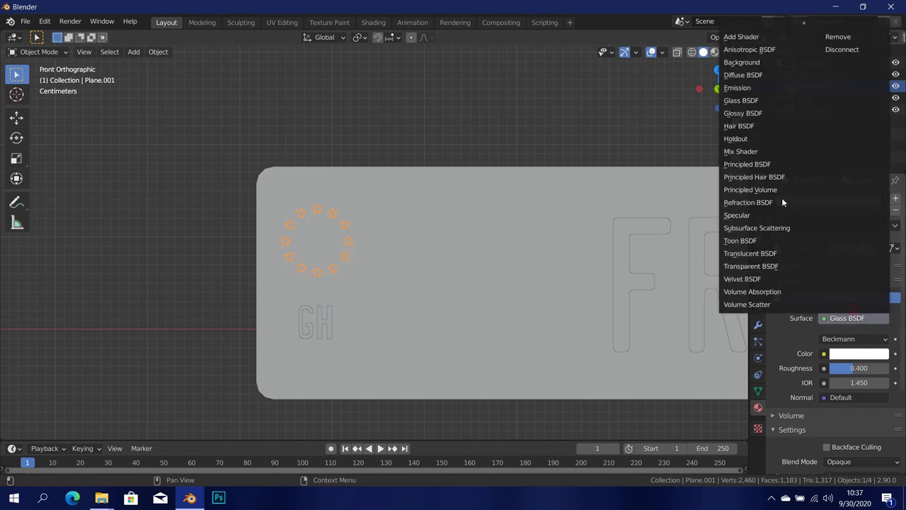
pyautogui.click(737, 87)
# Step: Set the Yellow material's emission color to a saturated golden yellow with hue 0.128, and its strength to 2
pyautogui.click(858, 338)
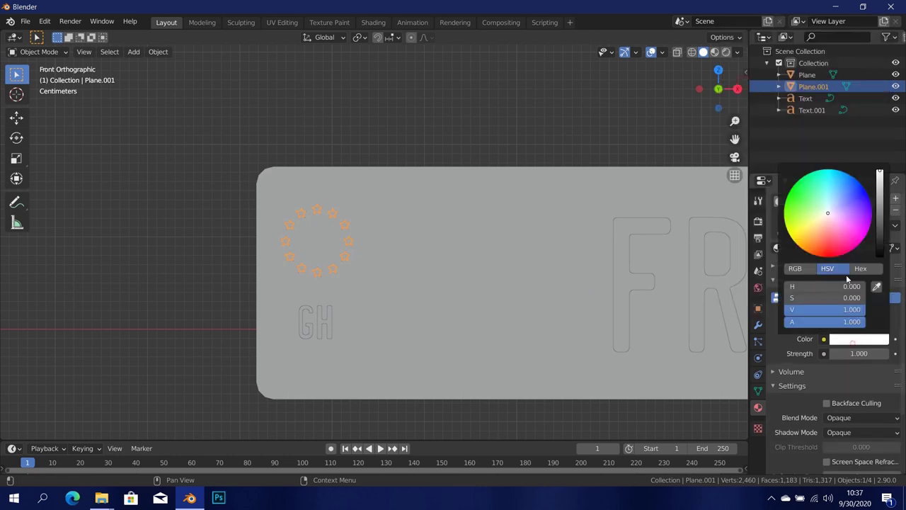
pyautogui.moveTo(820, 232); pyautogui.dragTo(744, 296)
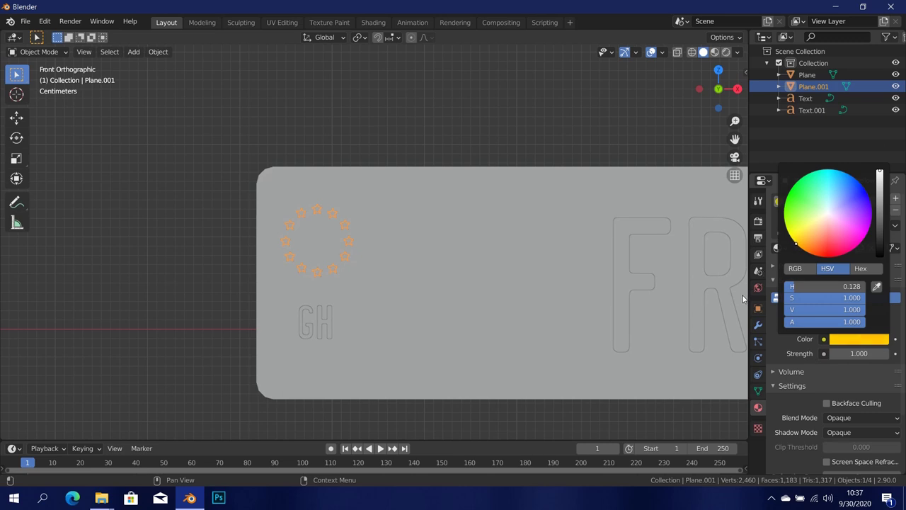
pyautogui.click(853, 353)
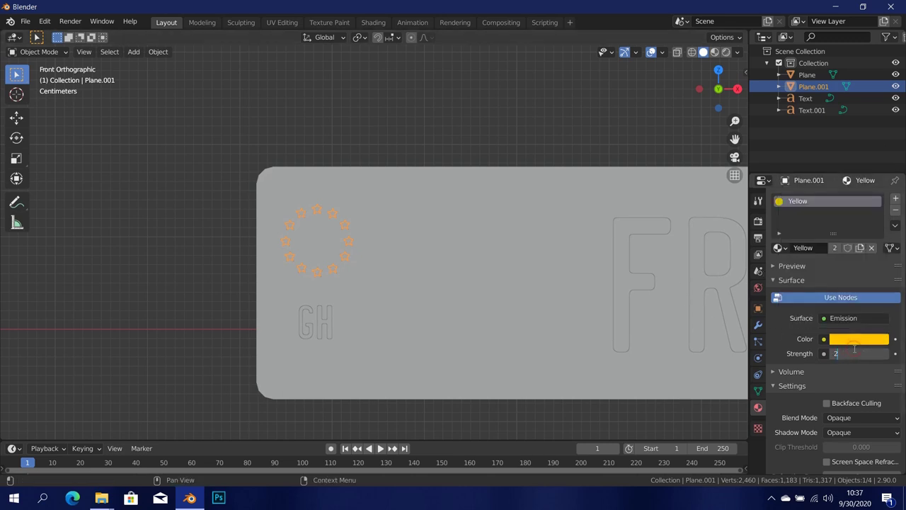
pyautogui.write('2')
pyautogui.press('Return')
# Step: Switch the viewport to Material Preview with the whole plate in view, and deselect everything
pyautogui.scroll(-3, 553, 267)
pyautogui.keyDown('ctrl'); pyautogui.hscroll(4, 467, 263); pyautogui.keyUp('ctrl')
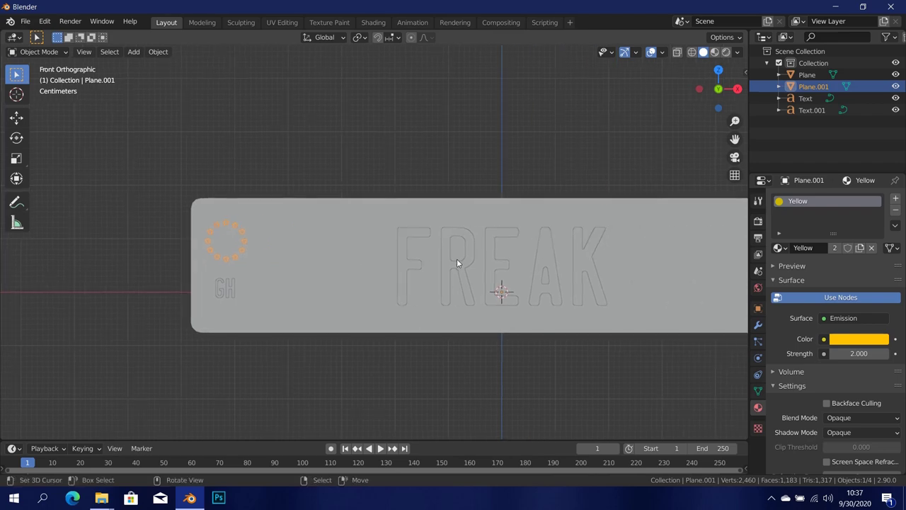
pyautogui.keyDown('shift'); pyautogui.moveTo(457, 260); pyautogui.dragTo(389, 267, button='middle'); pyautogui.keyUp('shift')
pyautogui.press('z')
pyautogui.press('Escape')
pyautogui.press('z')
pyautogui.click(408, 267)
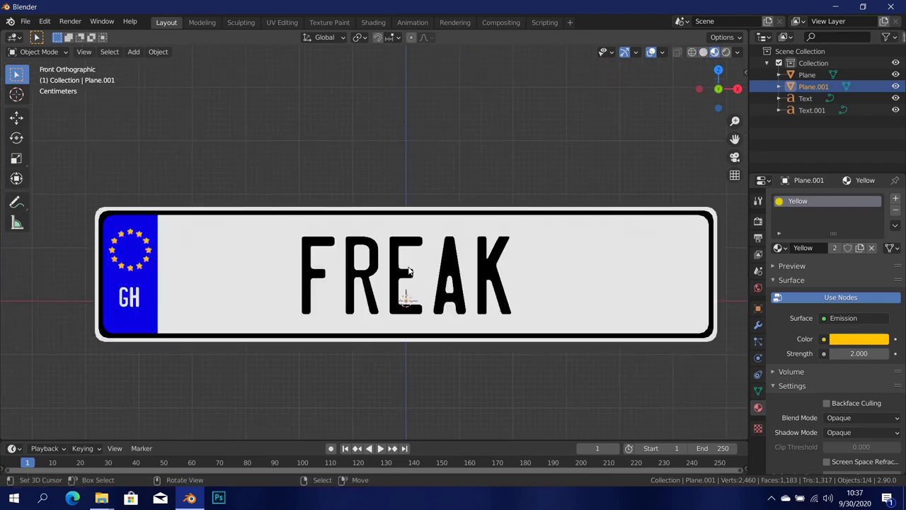
pyautogui.press('a')
pyautogui.press('a')
# Step: Add a camera to the scene at the plate's origin
pyautogui.scroll(5, 479, 244)
pyautogui.keyDown('shift'); pyautogui.moveTo(249, 279); pyautogui.dragTo(245, 247, button='middle'); pyautogui.keyUp('shift')
pyautogui.scroll(-3, 358, 229)
pyautogui.scroll(-3, 393, 223)
pyautogui.keyDown('shift'); pyautogui.moveTo(462, 227); pyautogui.dragTo(449, 227, button='middle'); pyautogui.keyUp('shift')
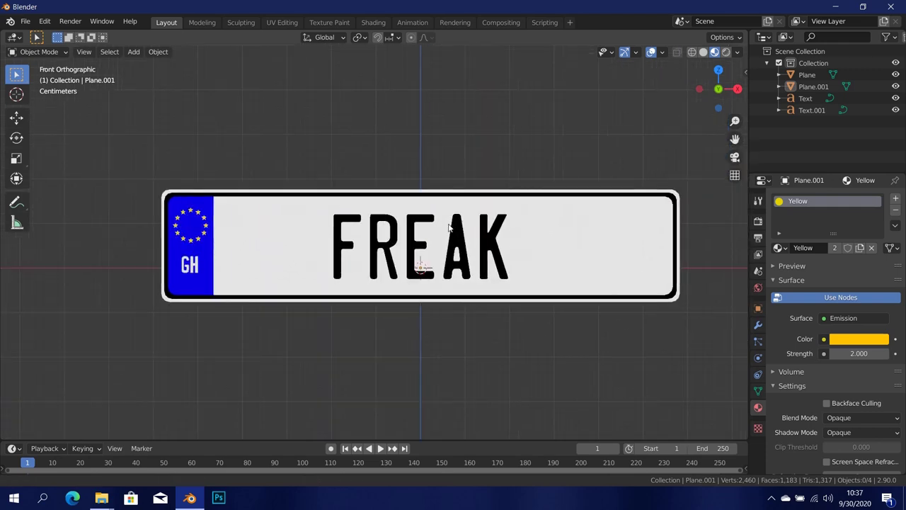
pyautogui.hotkey('shift', 'a')
pyautogui.moveTo(499, 57)
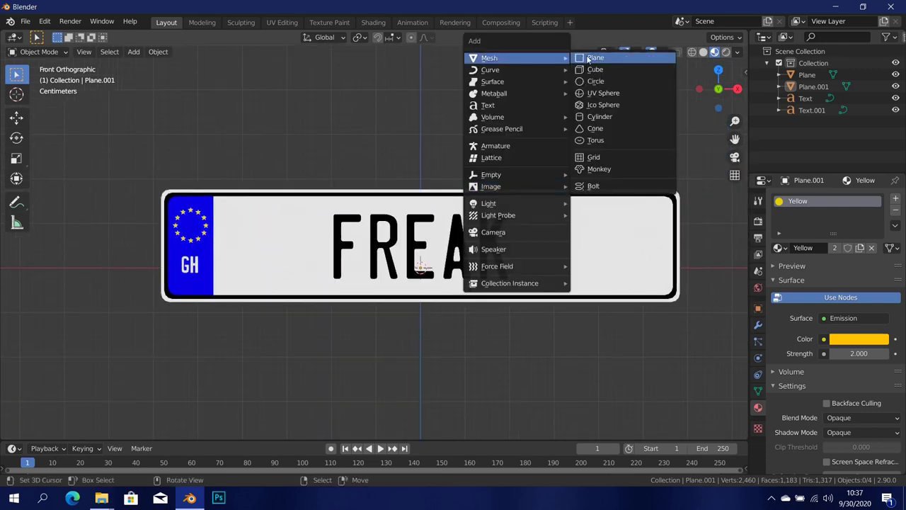
pyautogui.click(499, 232)
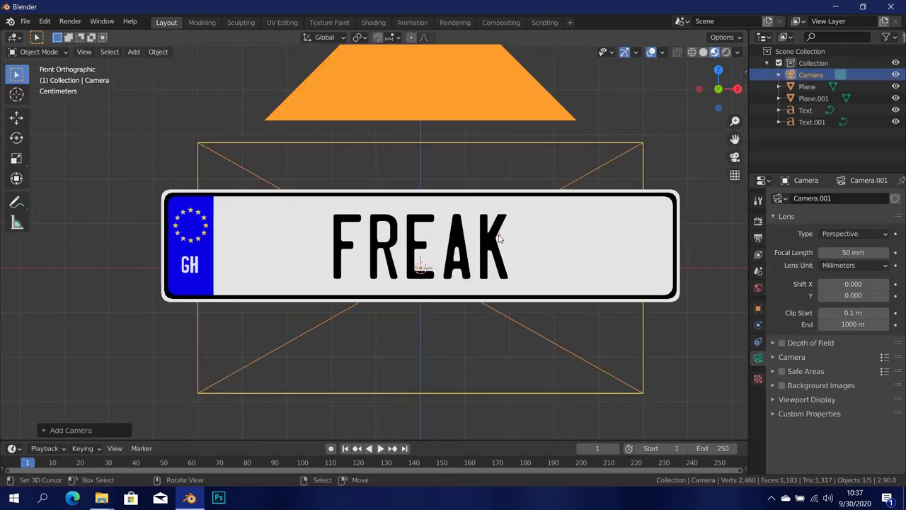
# Step: Move the camera along the Y axis in front of the plate and look through it
pyautogui.scroll(-3, 499, 239)
pyautogui.moveTo(470, 245); pyautogui.dragTo(339, 296, button='middle')
pyautogui.scroll(-3, 433, 257)
pyautogui.press('g')
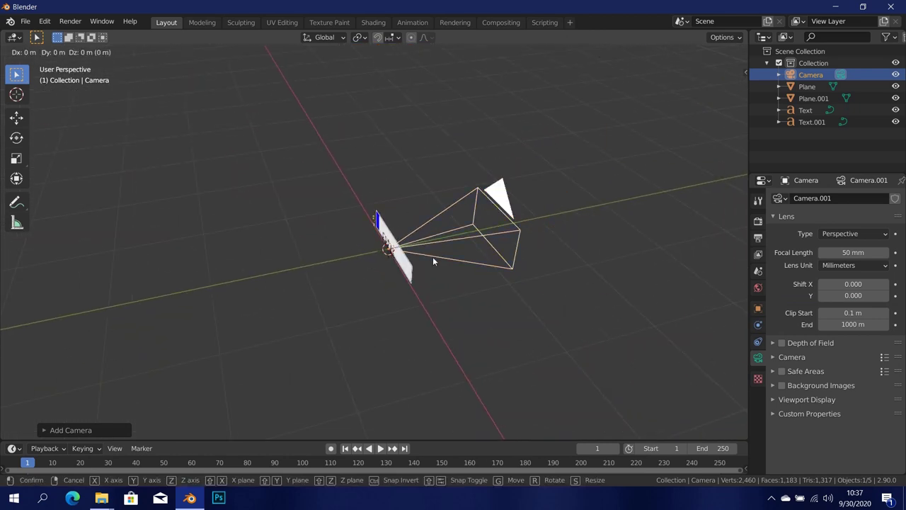
pyautogui.press('y')
pyautogui.click(267, 265)
pyautogui.press('KP_0')
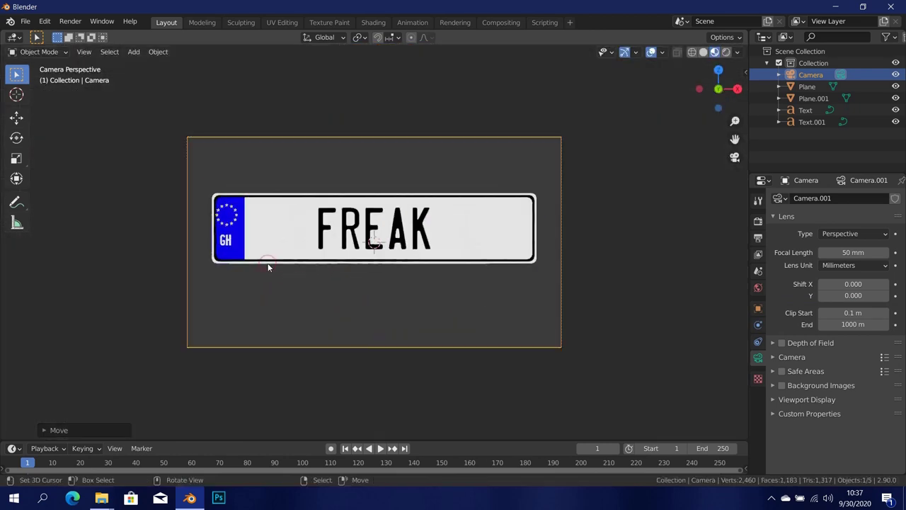
# Step: Raise the camera along the Z axis to center the plate vertically in the camera frame
pyautogui.scroll(3, 269, 266)
pyautogui.scroll(-1, 312, 269)
pyautogui.press('g')
pyautogui.press('z')
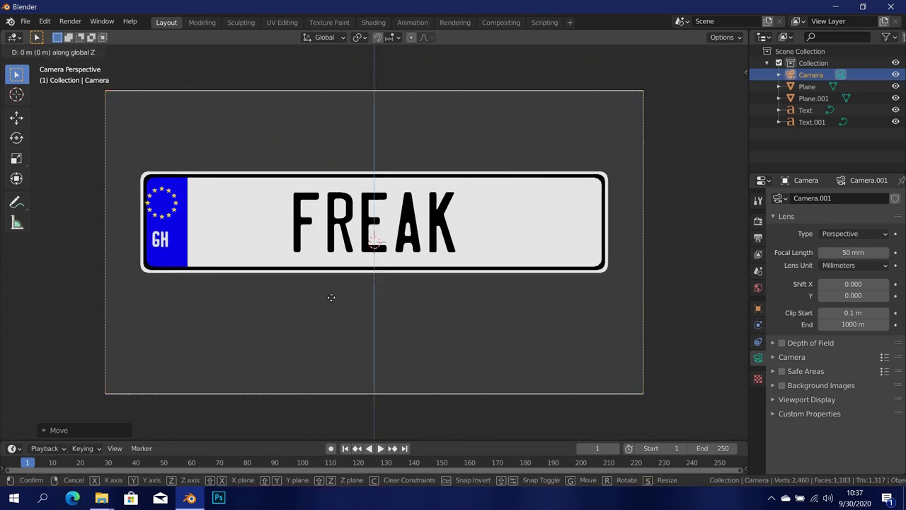
pyautogui.click(345, 244)
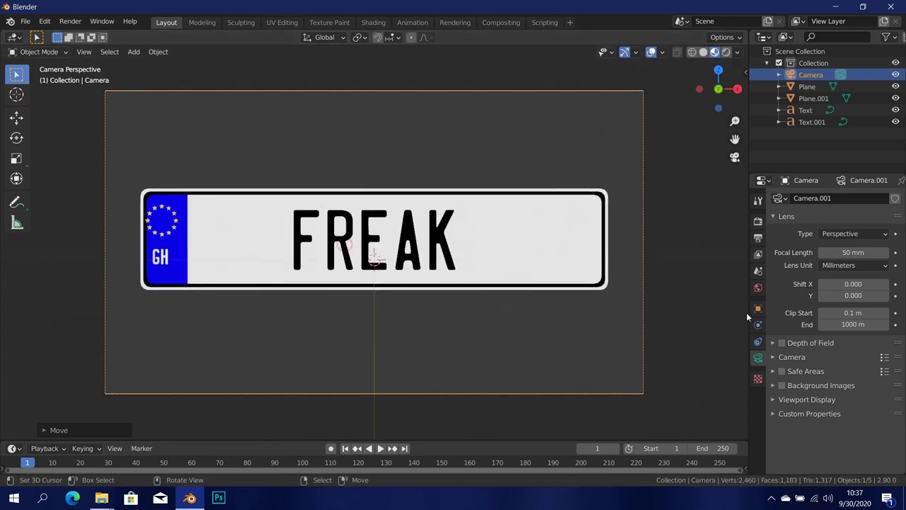
# Step: Make the camera orthographic and reduce its orthographic scale to about 1.19 so the plate nearly fills the frame width
pyautogui.click(841, 236)
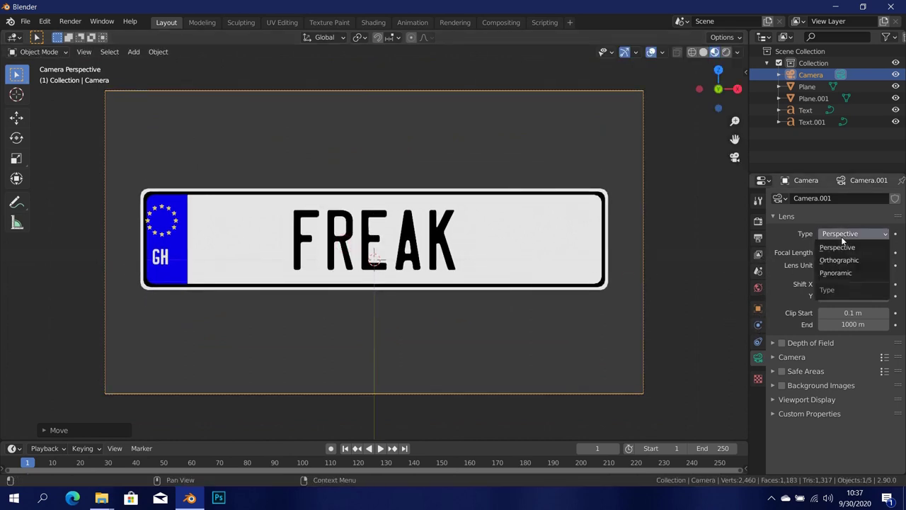
pyautogui.click(841, 260)
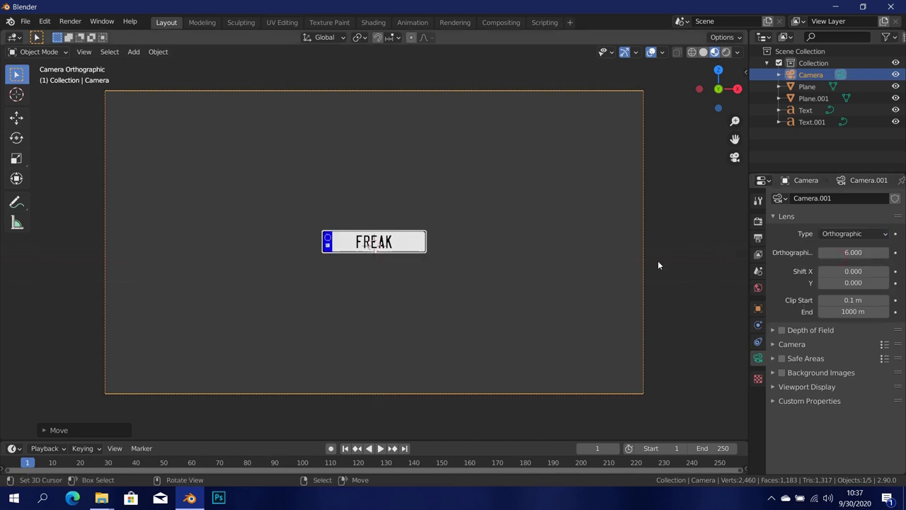
pyautogui.moveTo(853, 252); pyautogui.dragTo(613, 247)
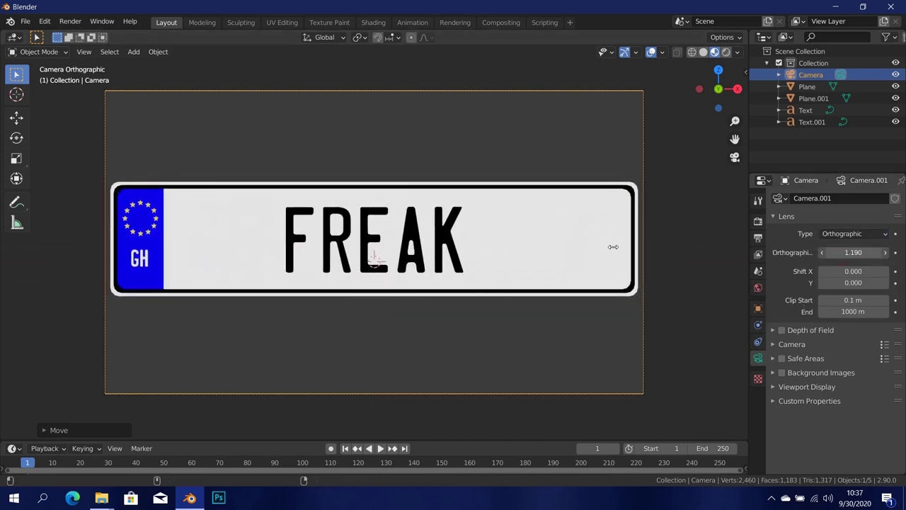
# Step: Reduce the vertical render resolution to 448 px and raise the camera slightly along Z so the frame fits evenly around the plate
pyautogui.click(758, 240)
pyautogui.moveTo(861, 223); pyautogui.dragTo(558, 205)
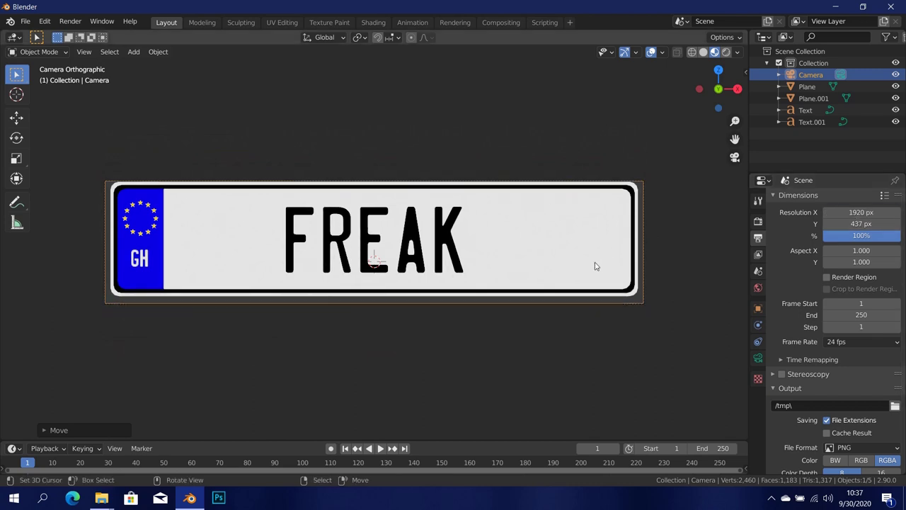
pyautogui.press('g')
pyautogui.press('z')
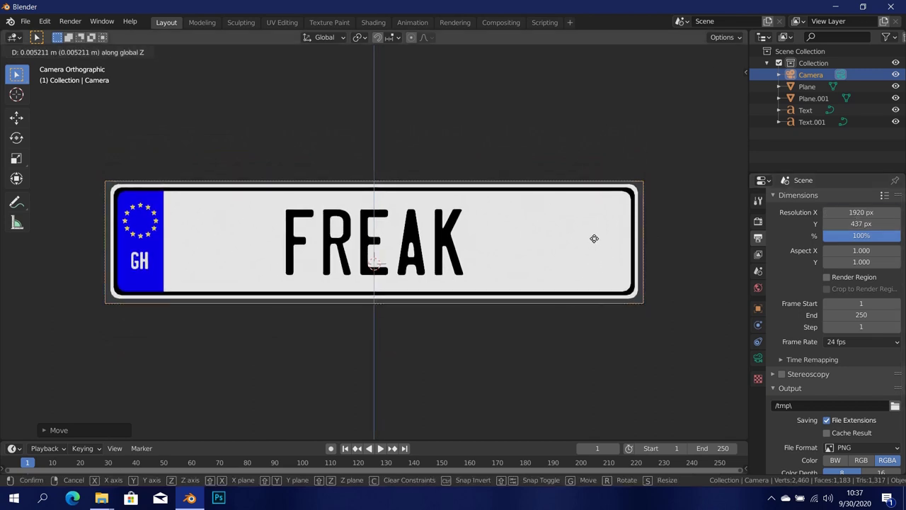
pyautogui.click(591, 228)
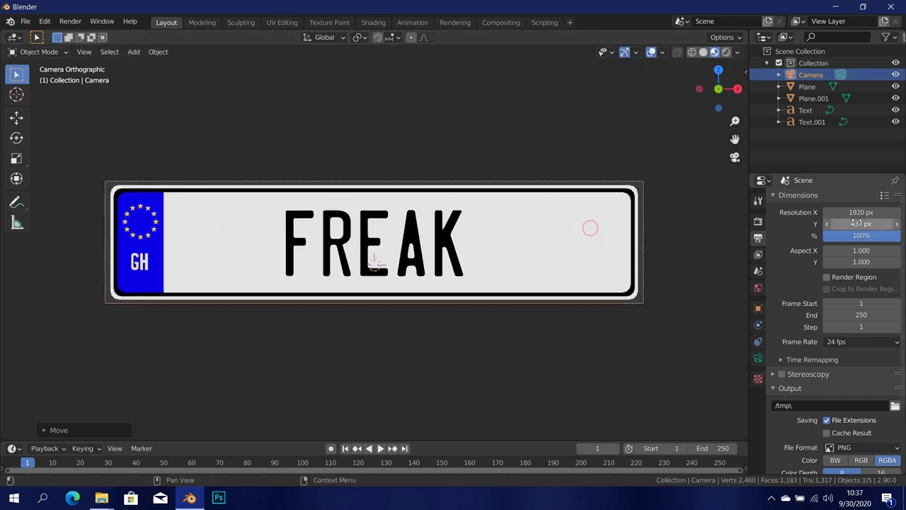
pyautogui.moveTo(856, 223); pyautogui.dragTo(863, 220)
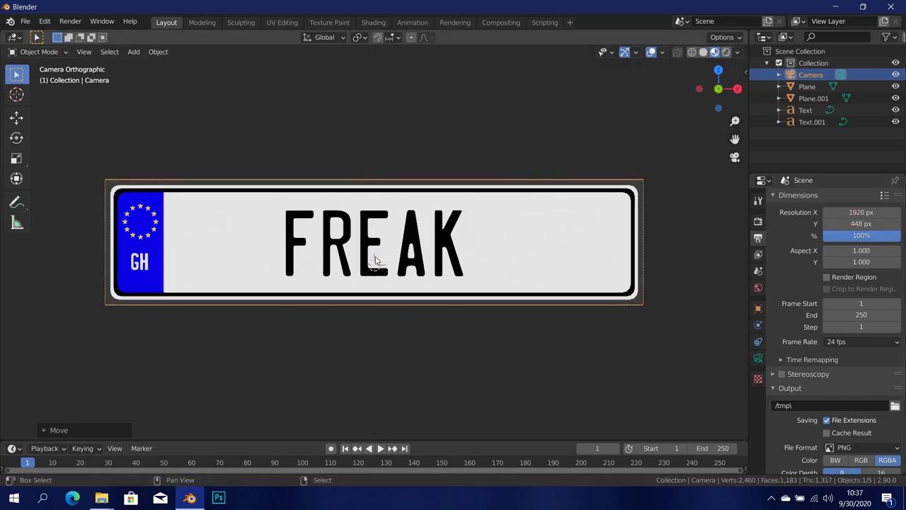
pyautogui.scroll(2, 375, 261)
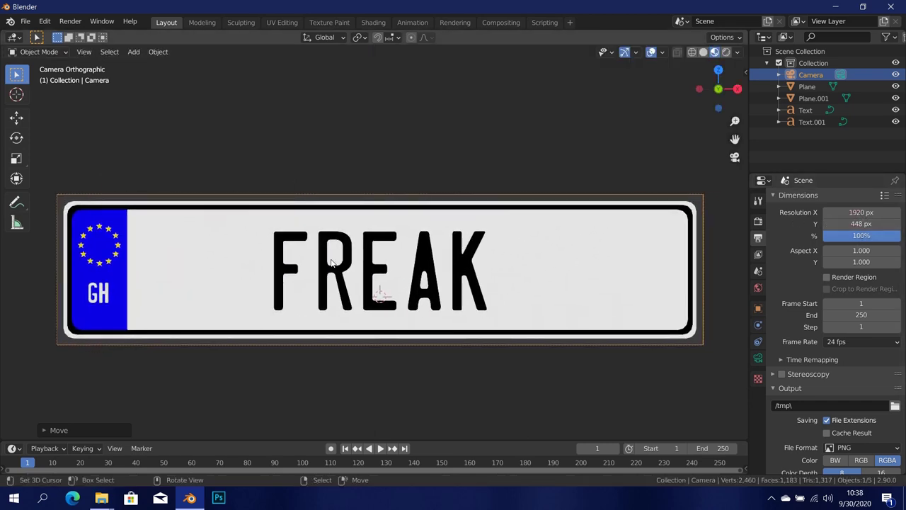
# Step: Set the Eevee render samples to 100 and enable a transparent film background
pyautogui.press('t')
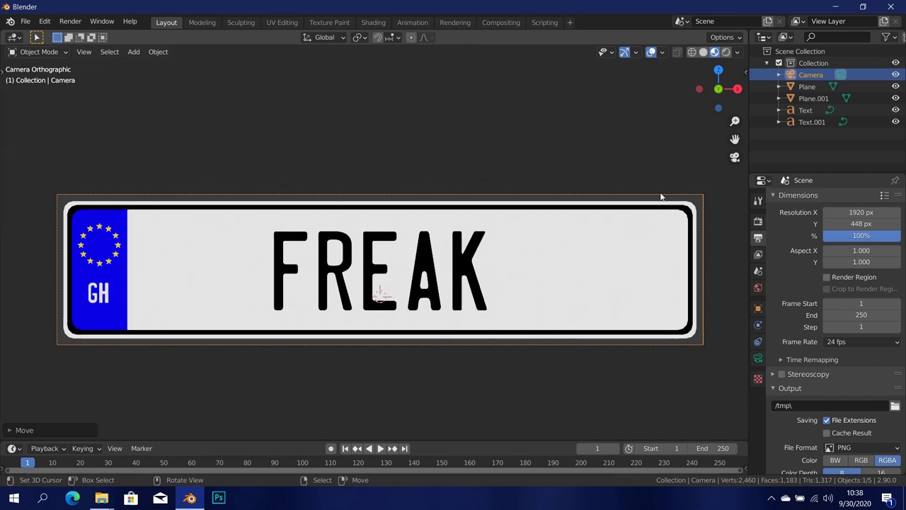
pyautogui.click(758, 220)
pyautogui.click(855, 235)
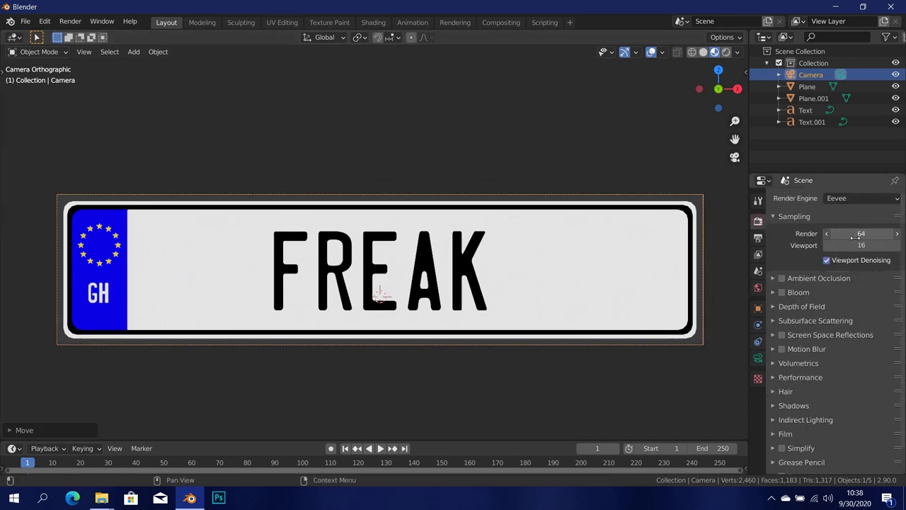
pyautogui.write('100')
pyautogui.press('Return')
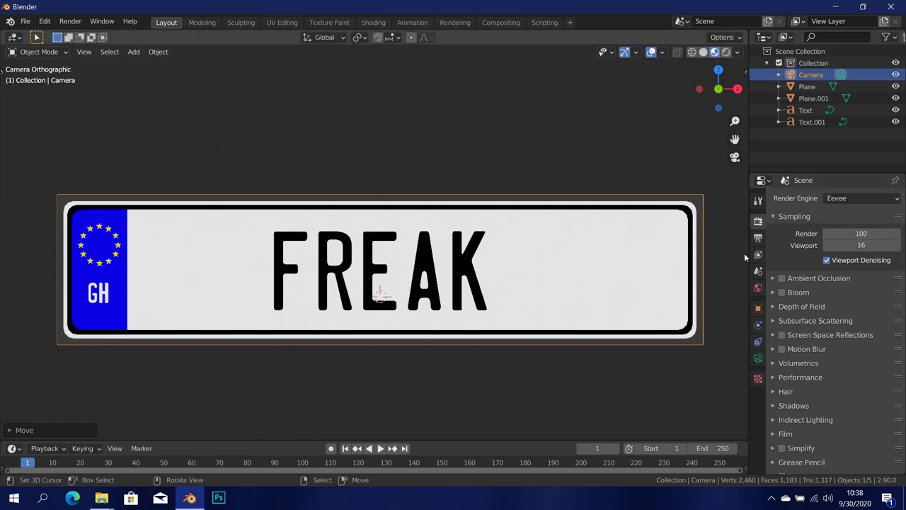
pyautogui.scroll(-1, 806, 366)
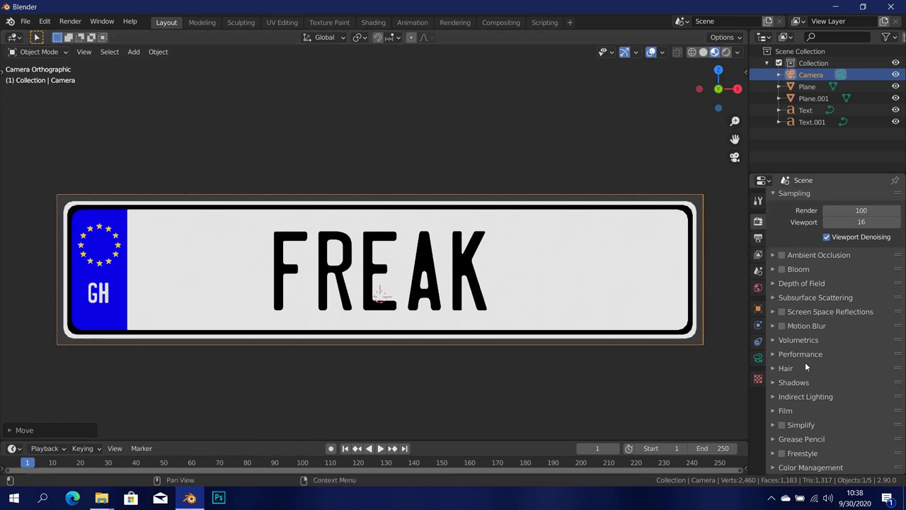
pyautogui.click(785, 410)
pyautogui.scroll(-2, 821, 400)
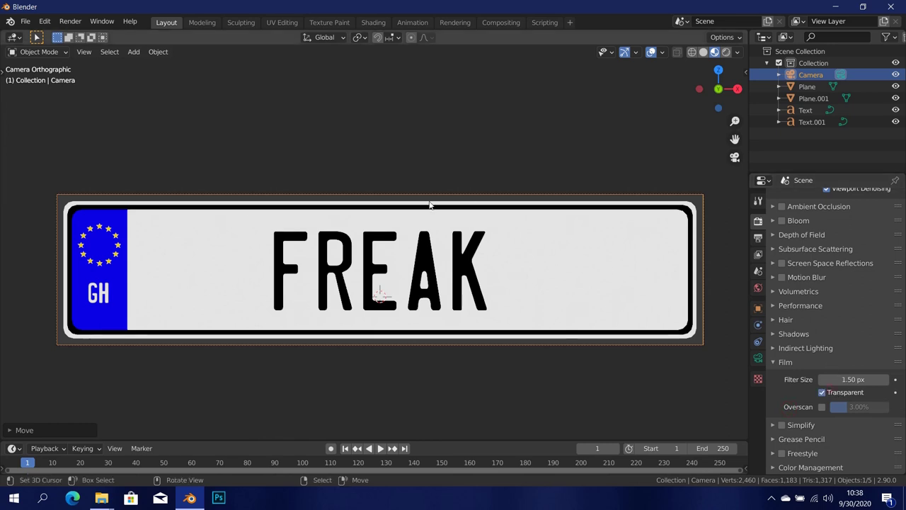
# Step: Render the plate image and save it to the Desktop as freak.png
pyautogui.click(70, 22)
pyautogui.click(95, 35)
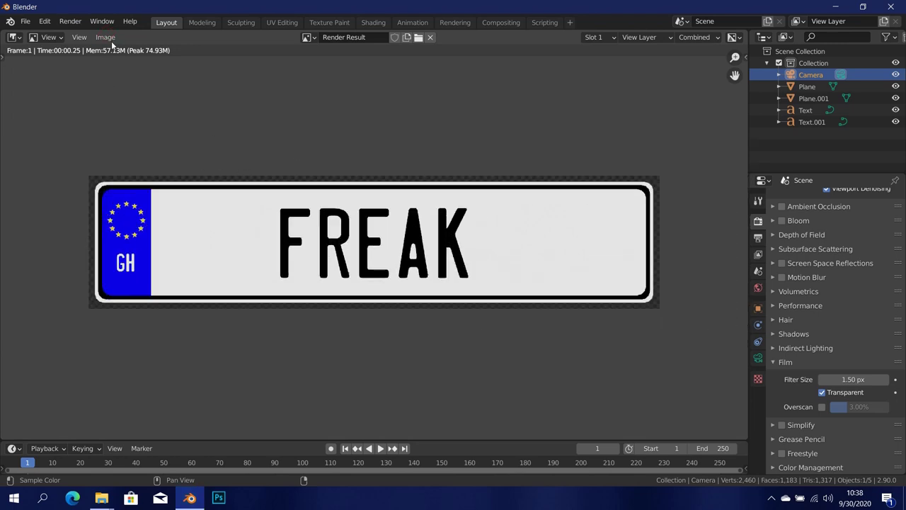
pyautogui.click(107, 38)
pyautogui.click(186, 132)
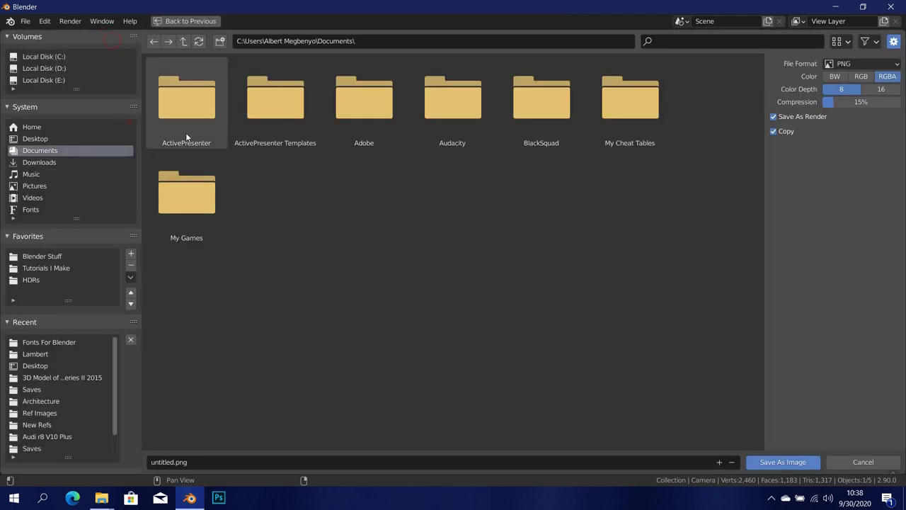
pyautogui.click(29, 139)
pyautogui.click(257, 460)
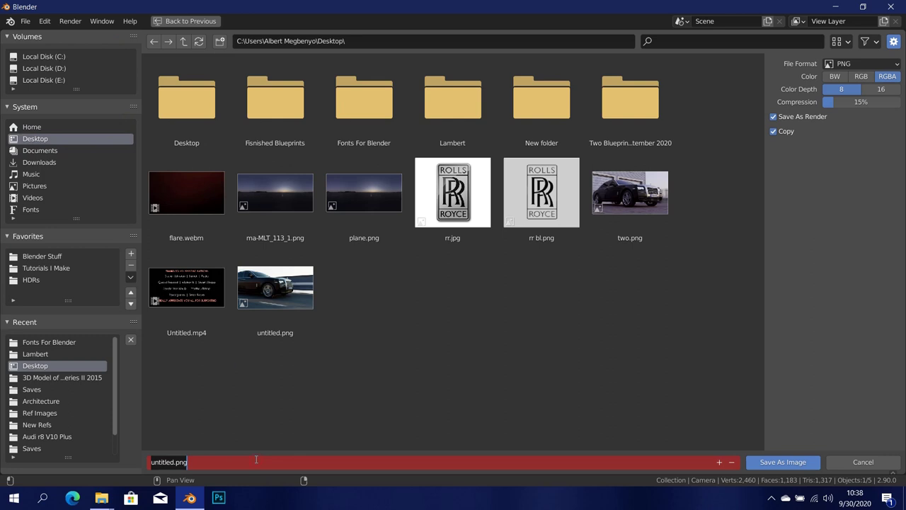
pyautogui.write('freak')
pyautogui.press('Return')
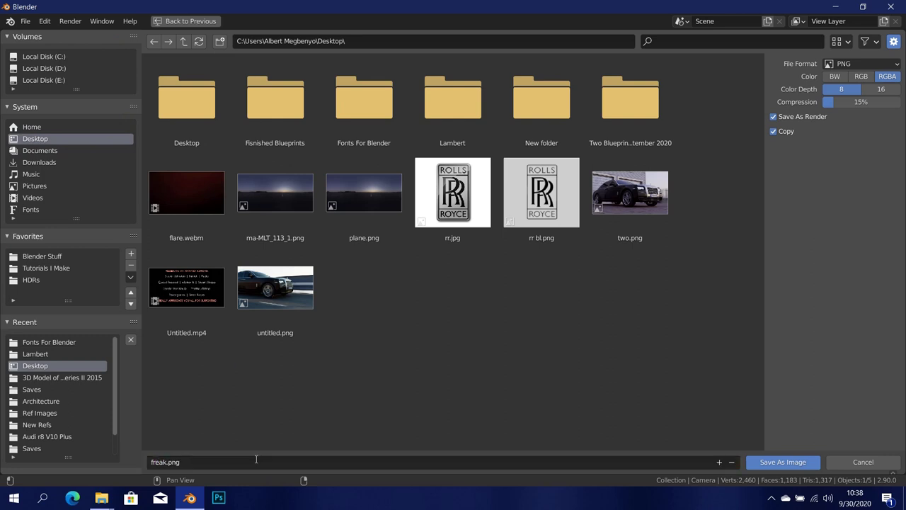
pyautogui.click(782, 462)
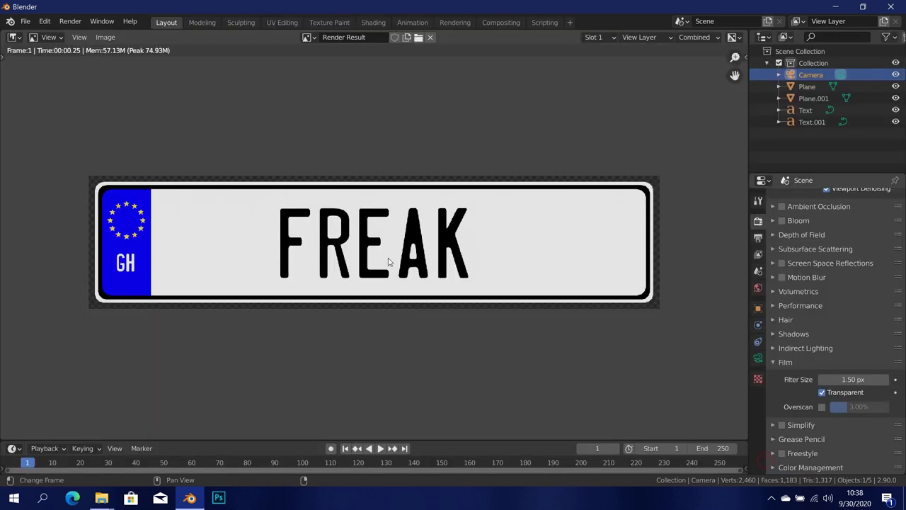
pyautogui.scroll(1, 388, 262)
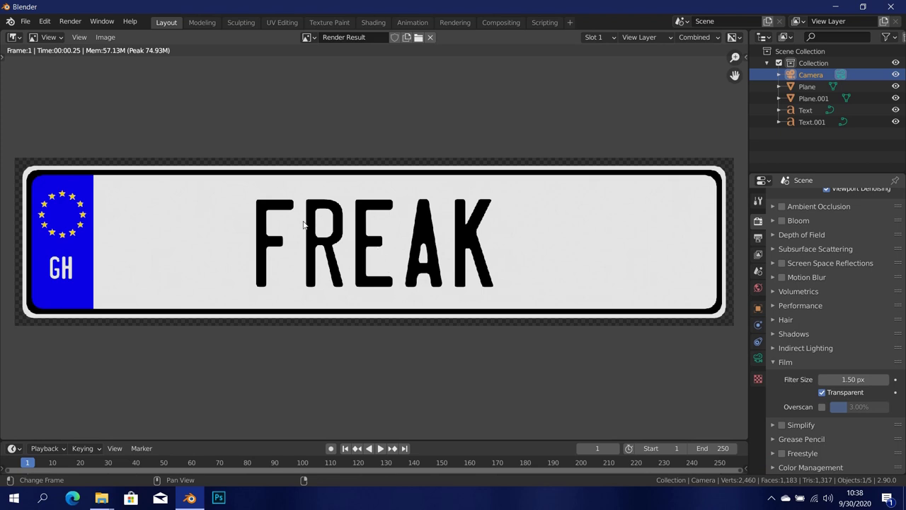
pyautogui.press('Escape')
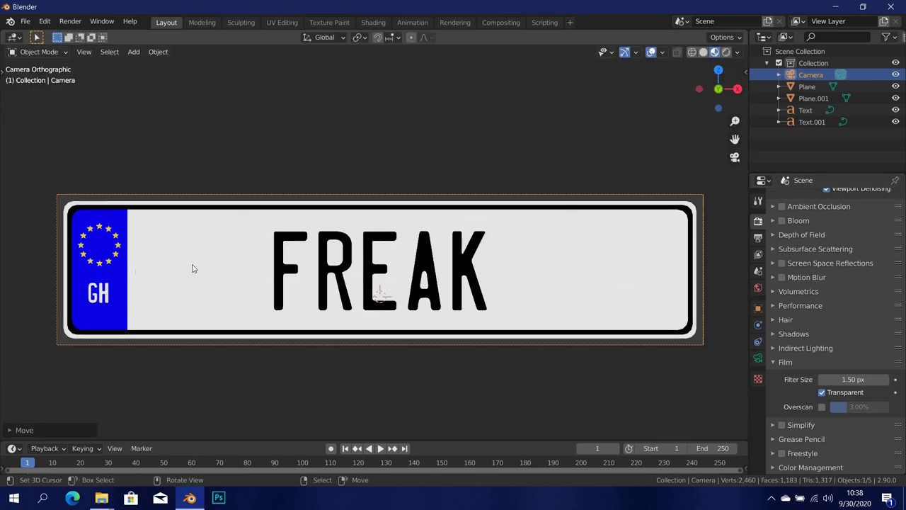
# Step: Assign the White material to the blue country strip face of the plate mesh
pyautogui.keyDown('shift'); pyautogui.moveTo(252, 262); pyautogui.dragTo(245, 261, button='middle'); pyautogui.keyUp('shift')
pyautogui.click(166, 262)
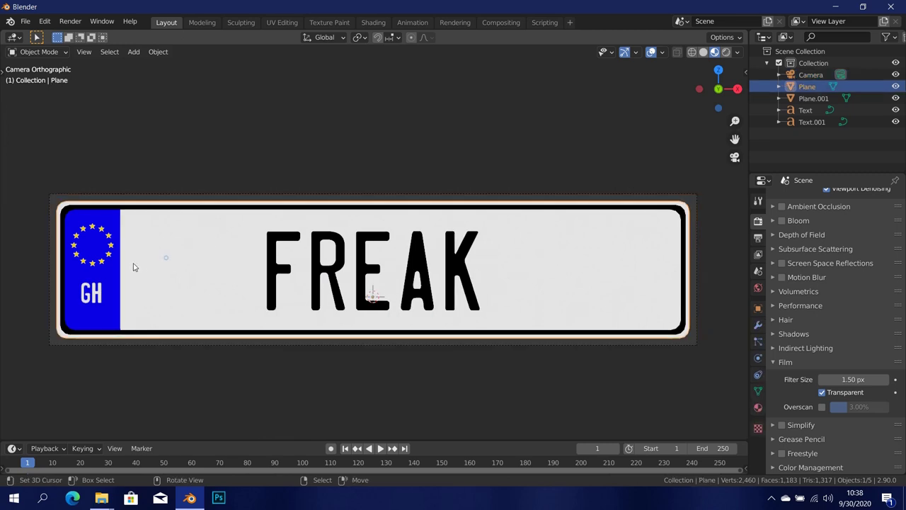
pyautogui.scroll(1, 134, 262)
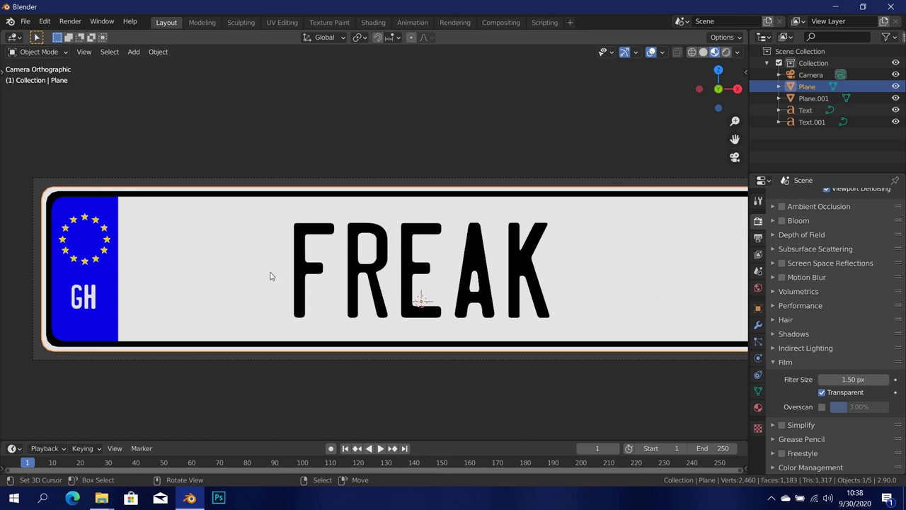
pyautogui.click(758, 409)
pyautogui.press('Tab')
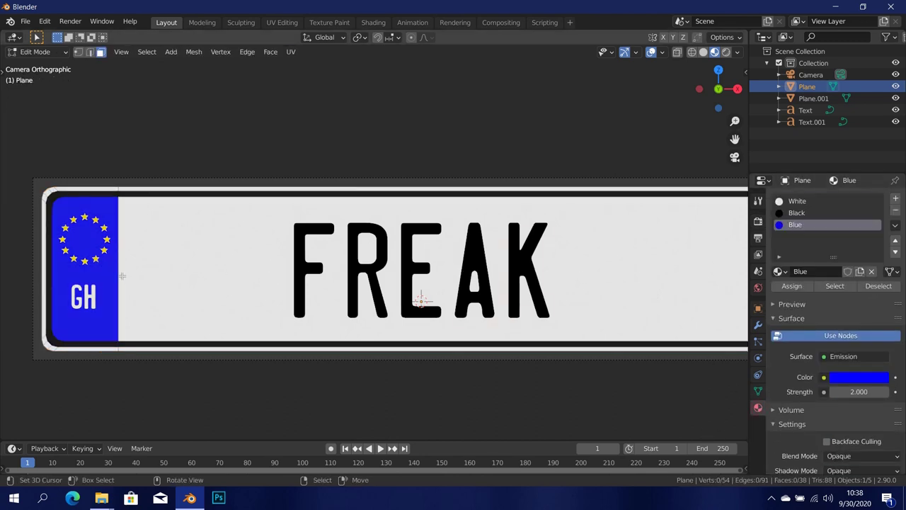
pyautogui.click(102, 281)
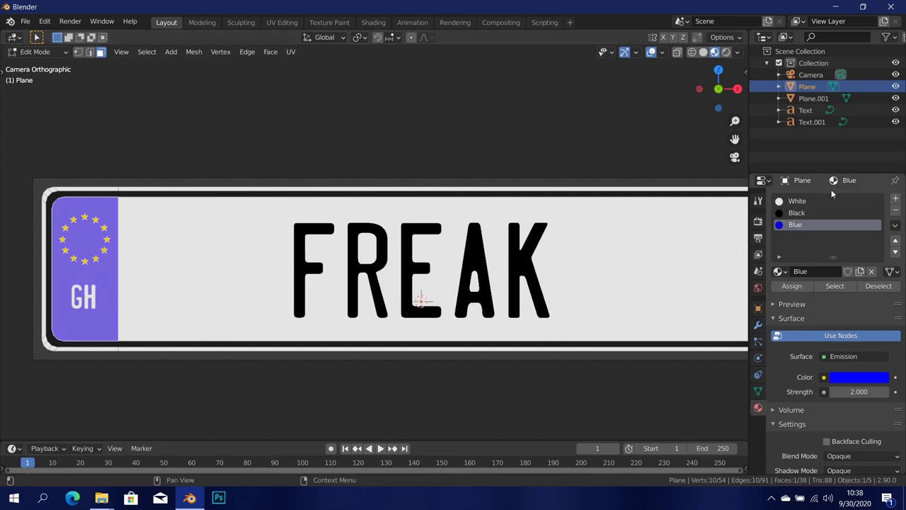
pyautogui.click(797, 202)
pyautogui.click(792, 286)
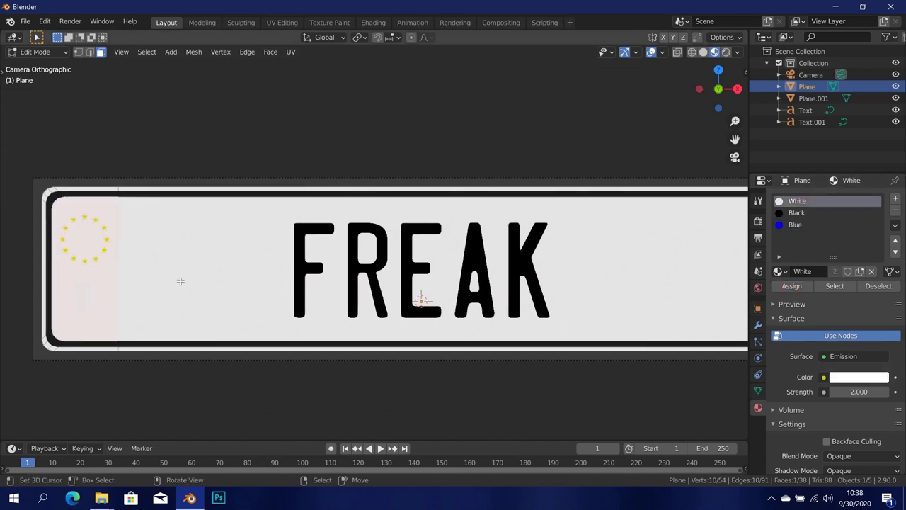
pyautogui.press('Tab')
# Step: Change the material of the GH text and the ring of stars to Black
pyautogui.click(92, 299)
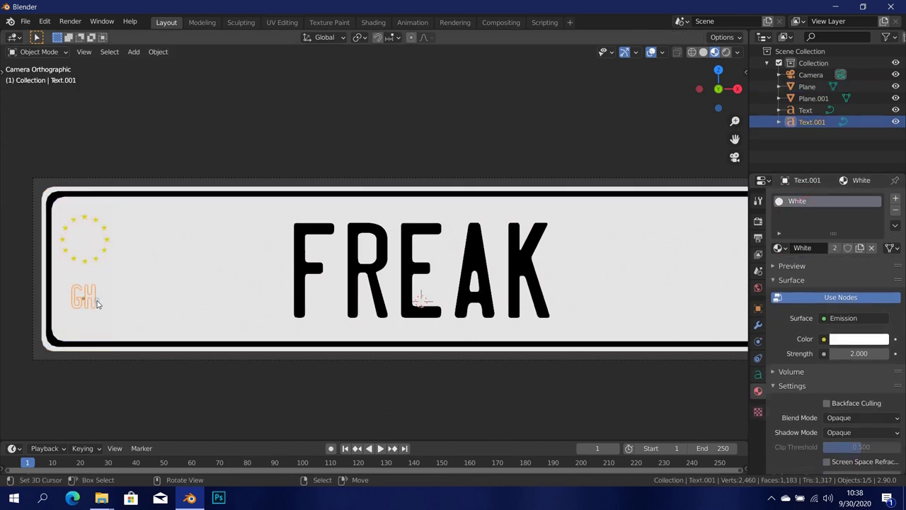
pyautogui.click(778, 248)
pyautogui.click(662, 264)
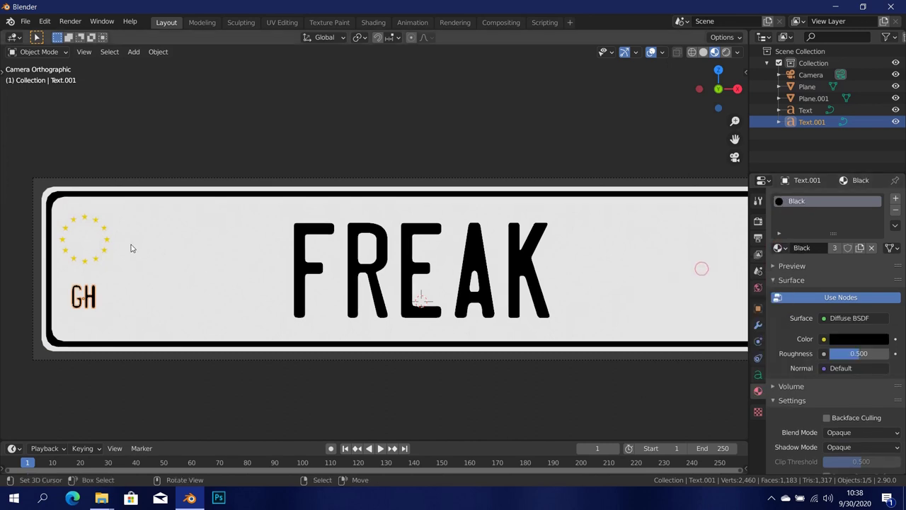
pyautogui.click(107, 242)
pyautogui.click(777, 248)
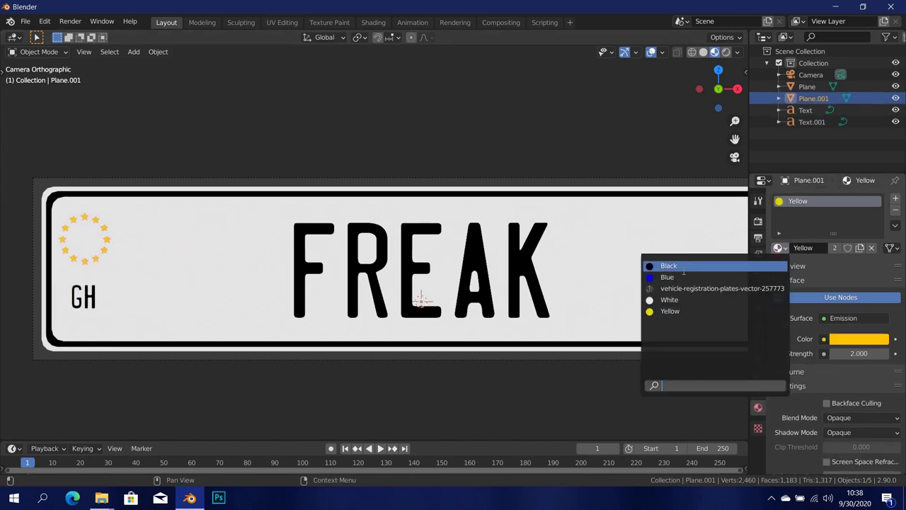
pyautogui.click(669, 265)
pyautogui.press('Home')
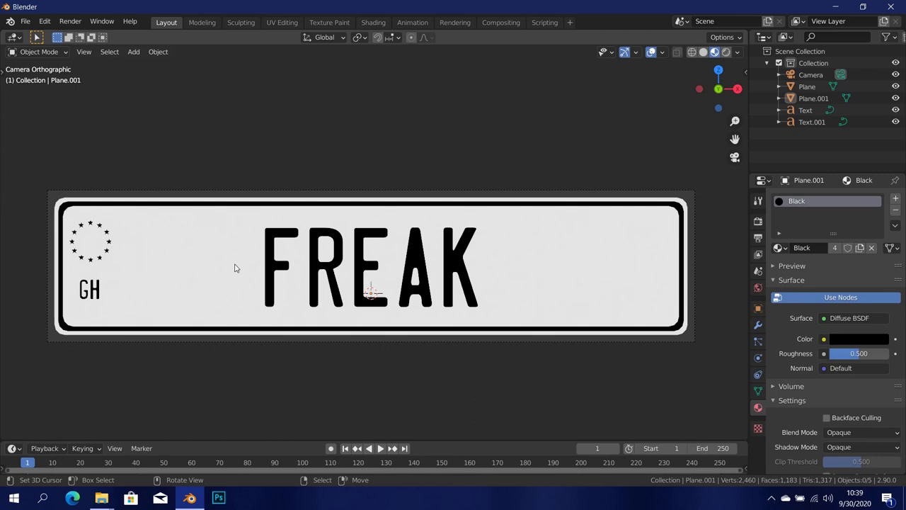
pyautogui.scroll(2, 236, 268)
pyautogui.scroll(-2, 297, 279)
pyautogui.scroll(2, 312, 283)
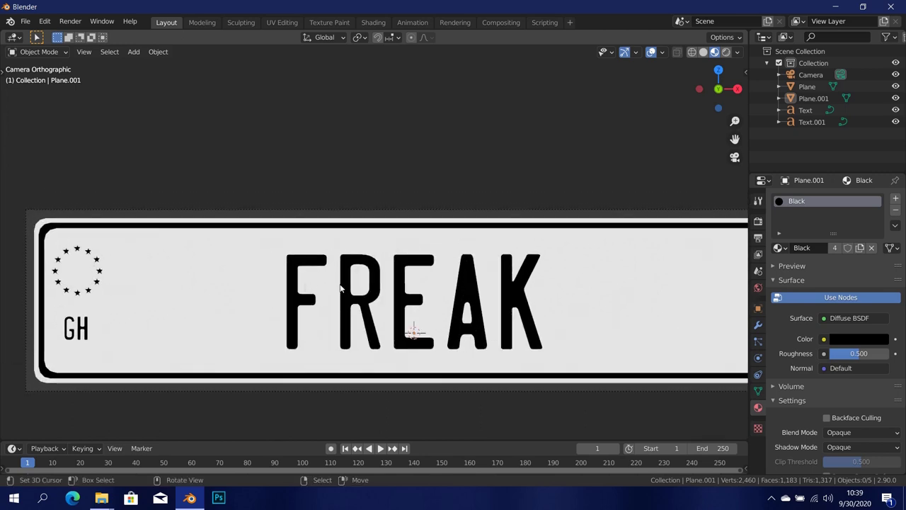
pyautogui.scroll(-1, 322, 279)
pyautogui.scroll(1, 293, 273)
pyautogui.scroll(-1, 269, 248)
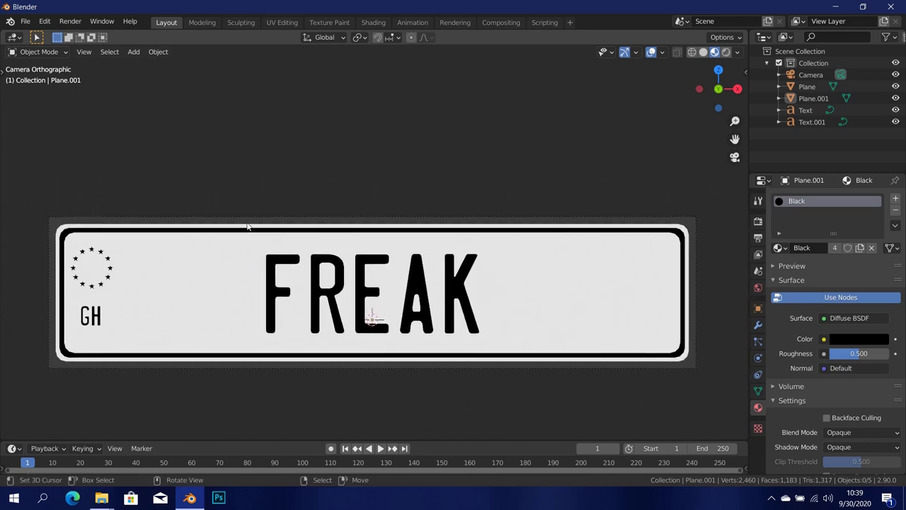
# Step: Render the black-and-white version of the plate and inspect its letters and stars up close
pyautogui.click(71, 21)
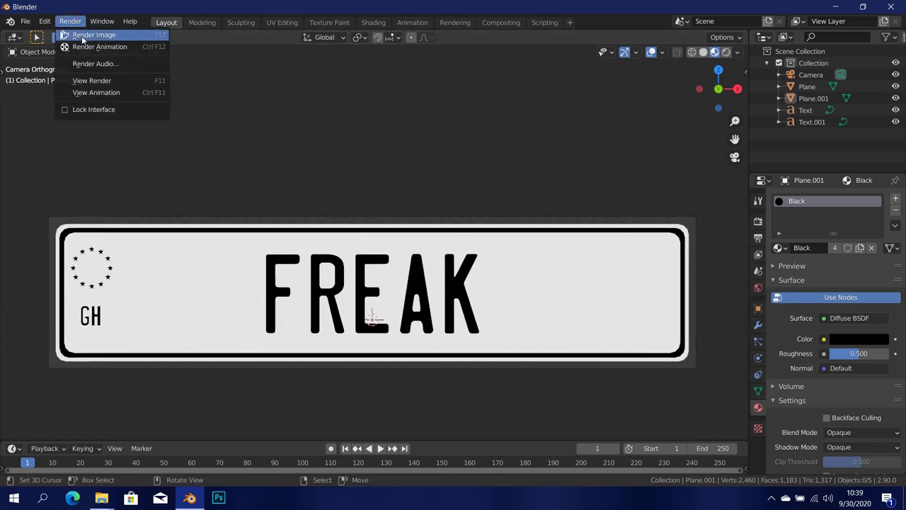
pyautogui.press('F12')
pyautogui.scroll(7, 373, 236)
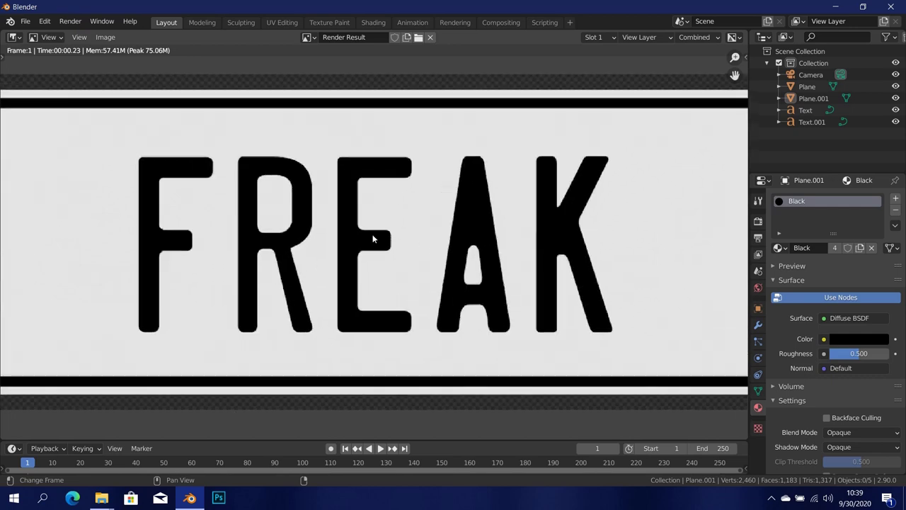
pyautogui.scroll(-5, 432, 192)
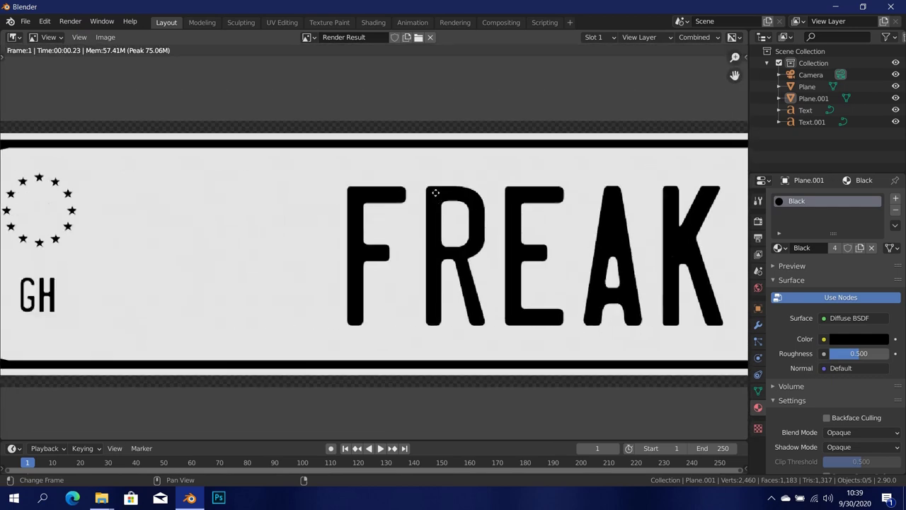
pyautogui.scroll(5, 478, 233)
pyautogui.scroll(-6, 357, 255)
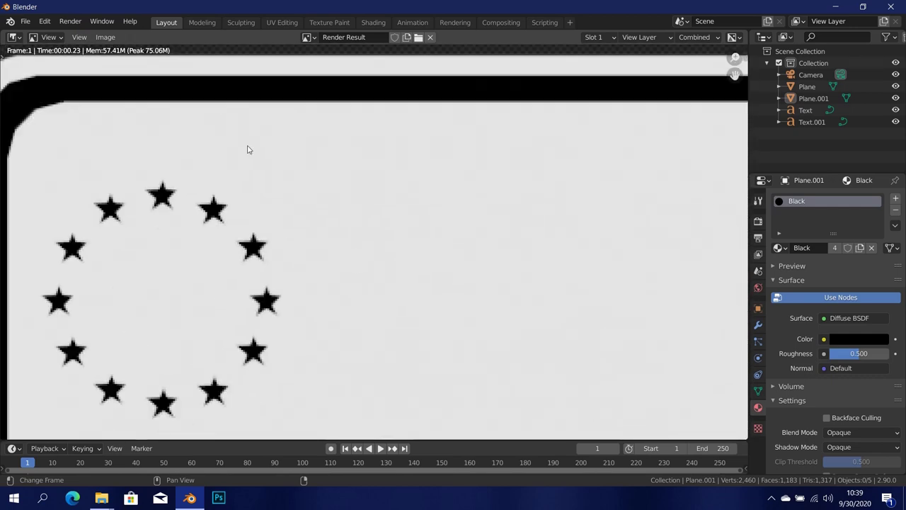
# Step: Examine the FREAK letters, the border and the GH country code across the whole black-and-white render
pyautogui.moveTo(516, 224); pyautogui.dragTo(408, 197, button='middle')
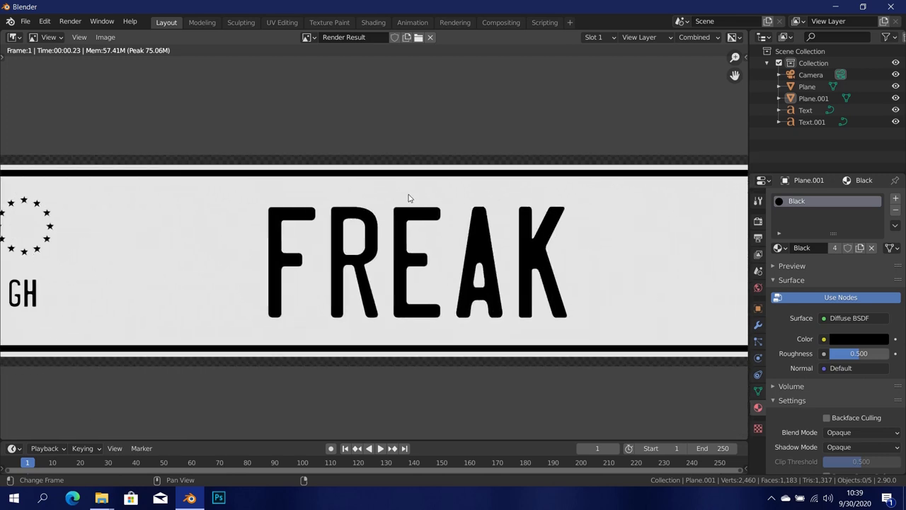
pyautogui.scroll(-2, 416, 226)
pyautogui.scroll(2, 184, 241)
pyautogui.scroll(-1, 330, 281)
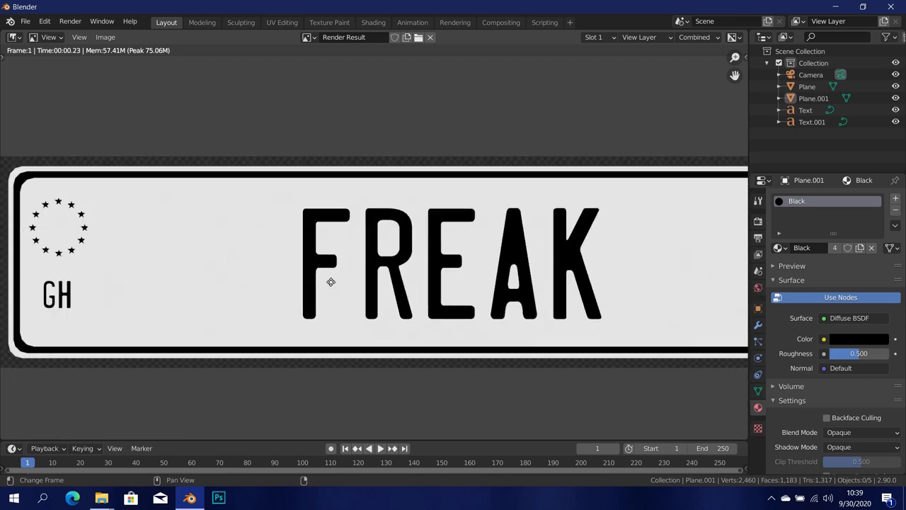
pyautogui.scroll(3, 395, 273)
pyautogui.moveTo(500, 213); pyautogui.dragTo(331, 205, button='middle')
pyautogui.scroll(-2, 460, 208)
pyautogui.scroll(-2, 404, 214)
pyautogui.scroll(1, 417, 216)
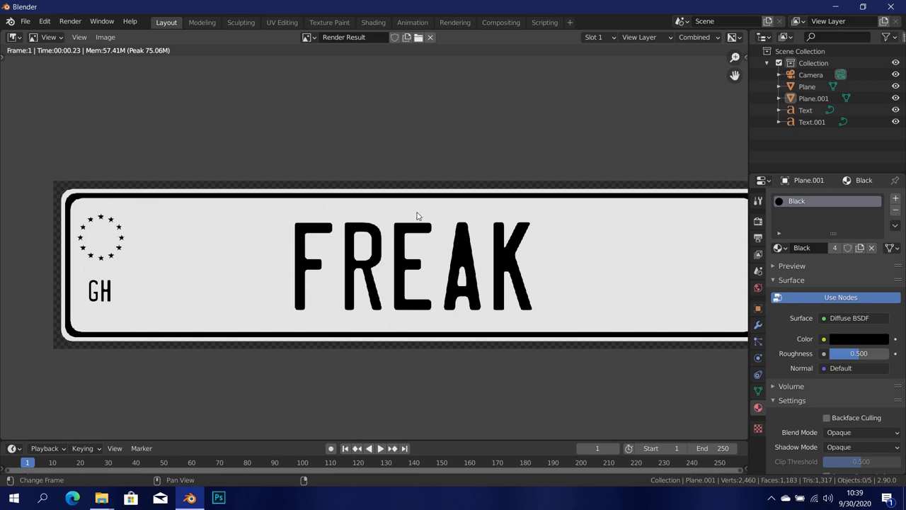
# Step: Enable compositing nodes and insert a Blur node between the Render Layers and Composite nodes
pyautogui.click(487, 23)
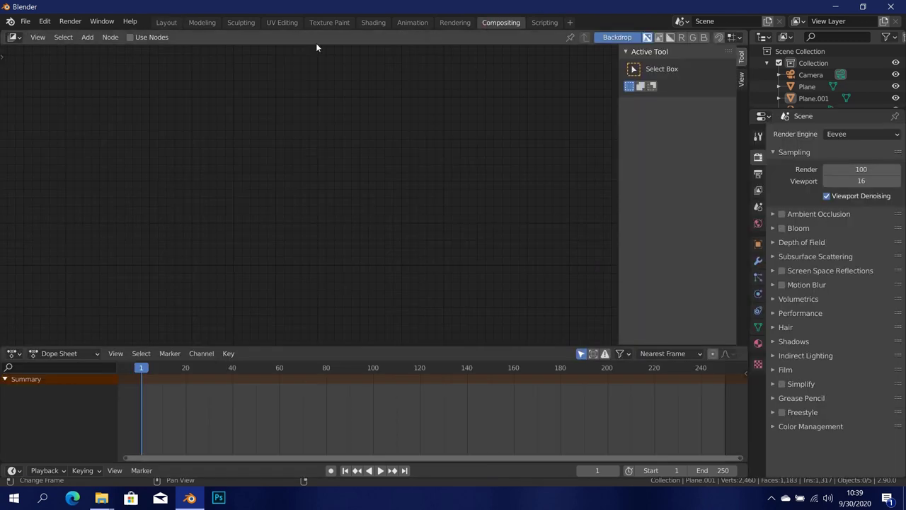
pyautogui.click(130, 37)
pyautogui.moveTo(297, 119); pyautogui.dragTo(17, 104)
pyautogui.press('Home')
pyautogui.hotkey('shift', 'a')
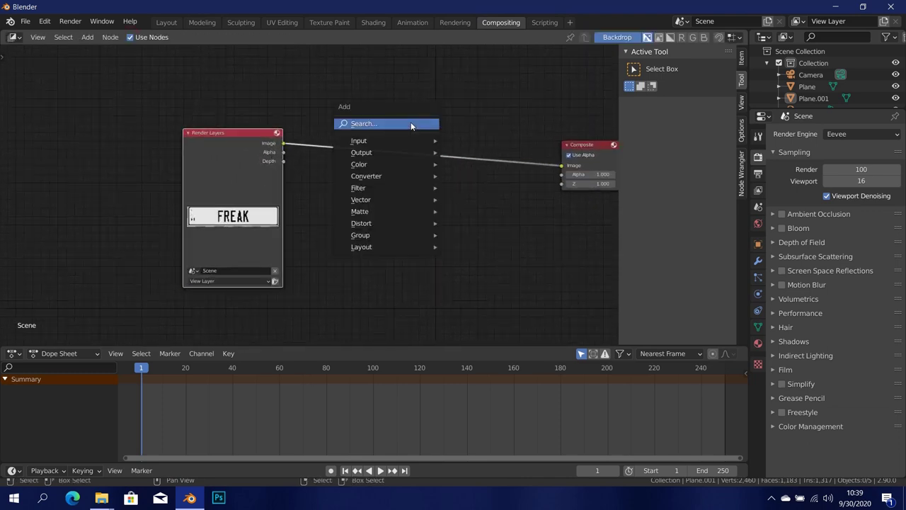
pyautogui.click(411, 122)
pyautogui.write('bl')
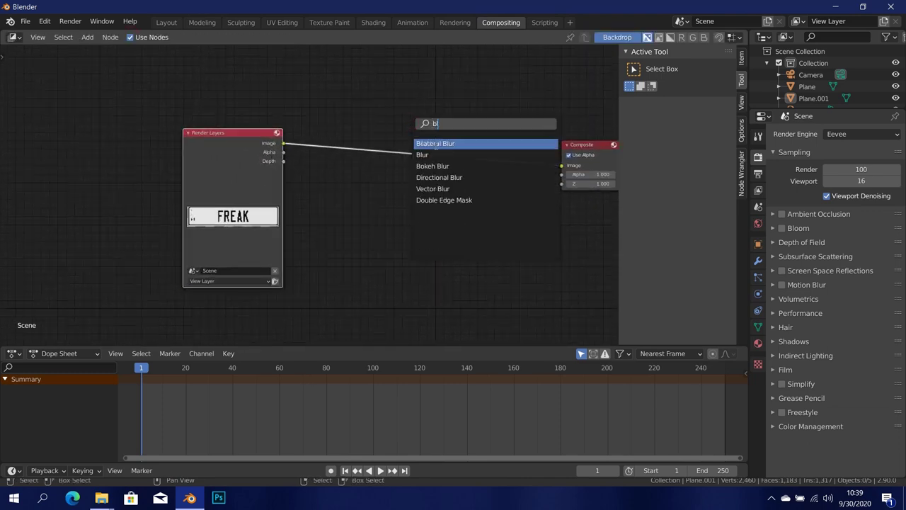
pyautogui.click(425, 155)
pyautogui.click(428, 194)
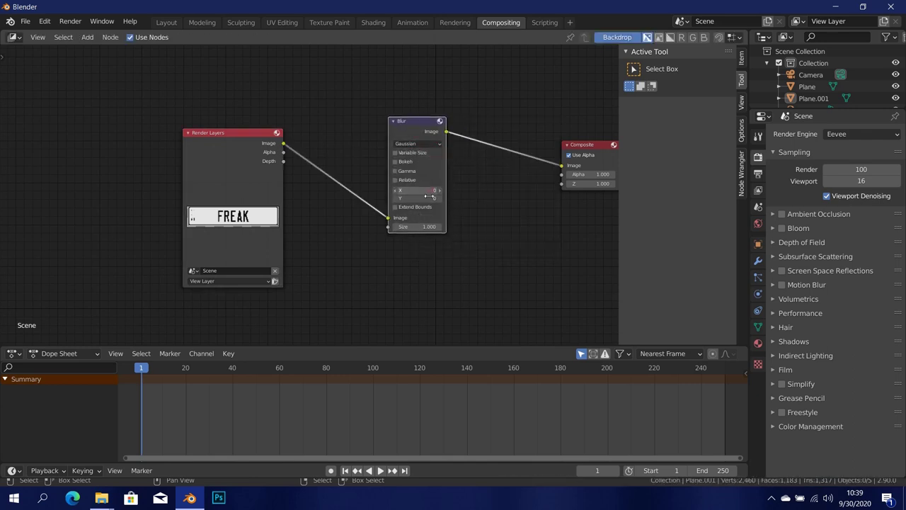
# Step: Set the Blur node's X and Y to 5 and preview its output in the backdrop through a Viewer node
pyautogui.click(430, 191)
pyautogui.write('5')
pyautogui.press('Return')
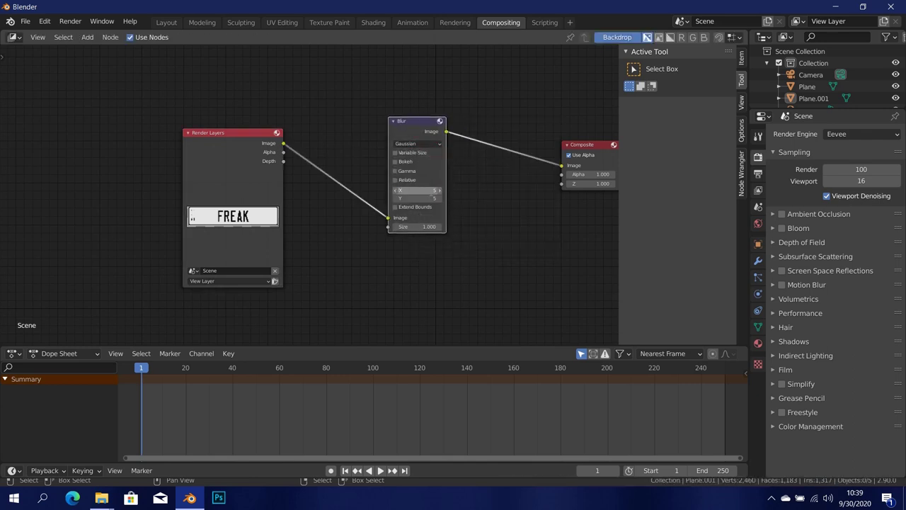
pyautogui.keyDown('ctrl'); pyautogui.keyDown('shift'); pyautogui.click(413, 124); pyautogui.keyUp('shift'); pyautogui.keyUp('ctrl')
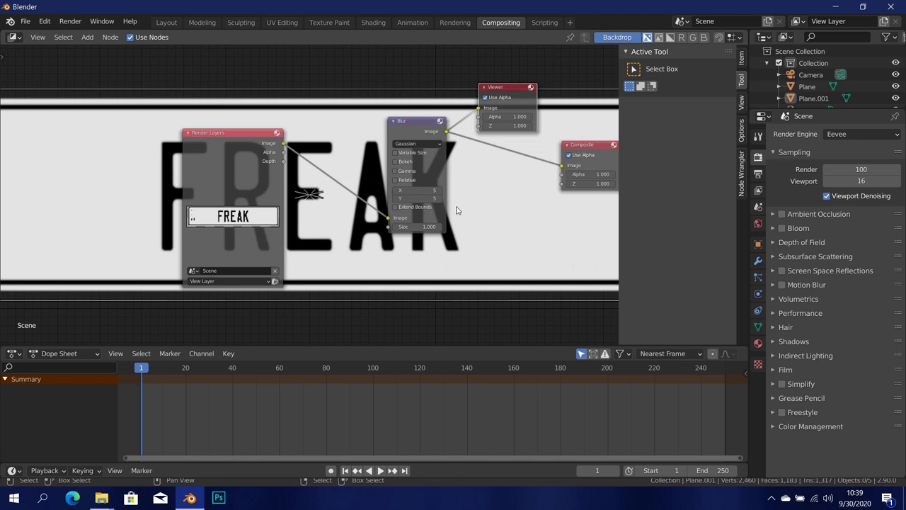
pyautogui.moveTo(152, 123); pyautogui.dragTo(269, 260, button='middle')
pyautogui.keyDown('alt'); pyautogui.moveTo(201, 253); pyautogui.dragTo(161, 222, button='middle'); pyautogui.keyUp('alt')
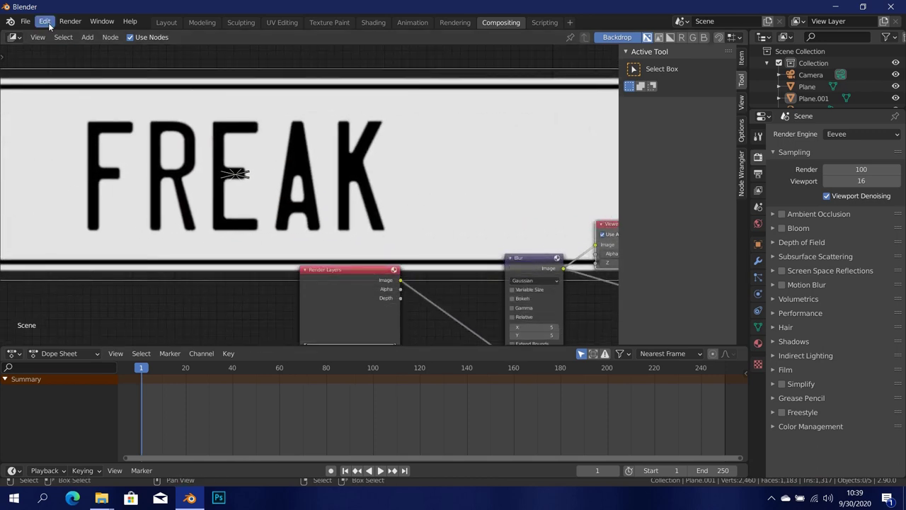
# Step: Show the render view and switch the displayed image to Viewer Node
pyautogui.click(70, 21)
pyautogui.click(86, 79)
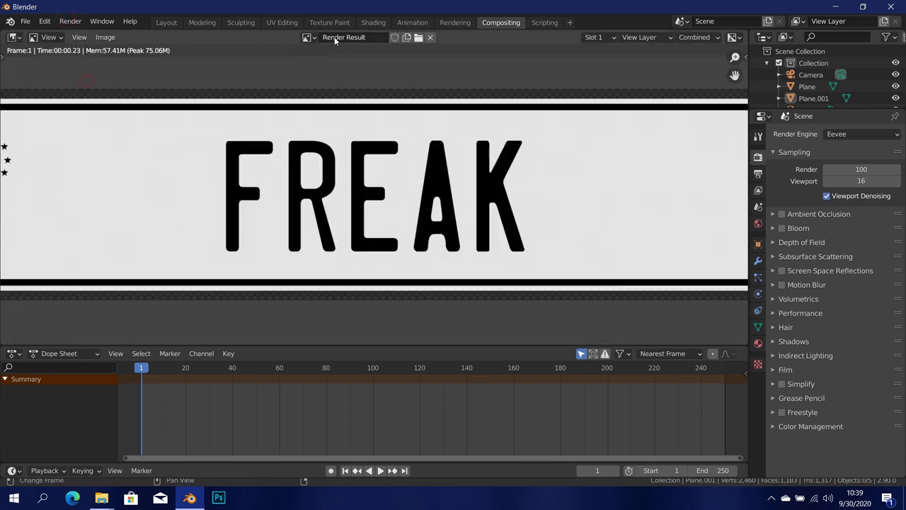
pyautogui.click(309, 36)
pyautogui.scroll(-2, 310, 122)
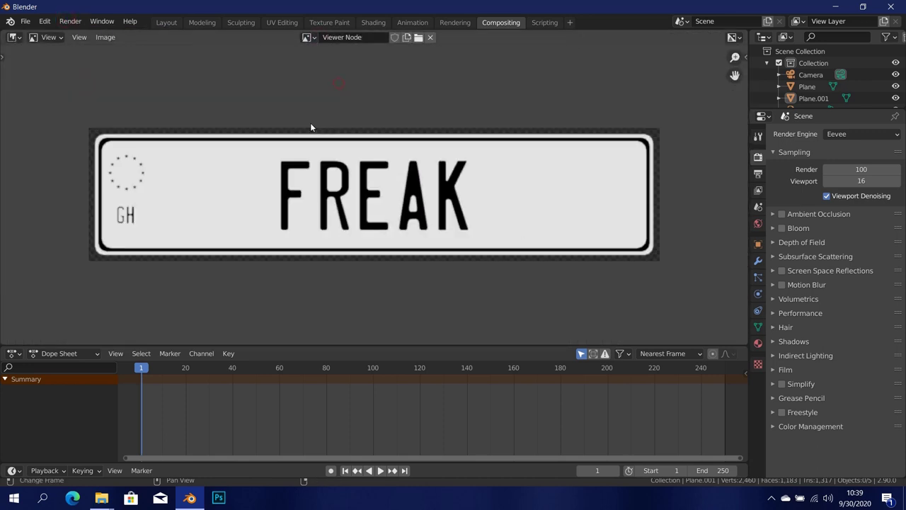
# Step: Save the blurred plate image to the Desktop as freak blur.png
pyautogui.click(105, 36)
pyautogui.click(150, 122)
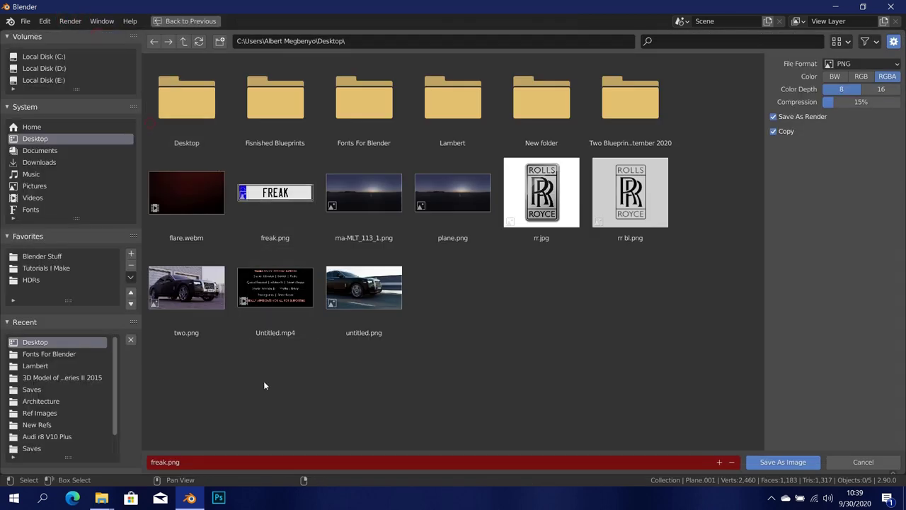
pyautogui.click(197, 458)
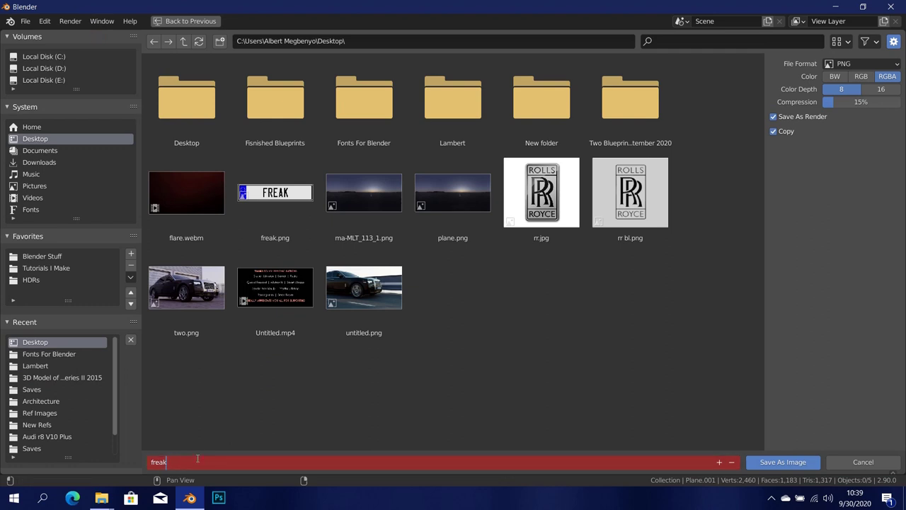
pyautogui.write('freak blur')
pyautogui.press('Return')
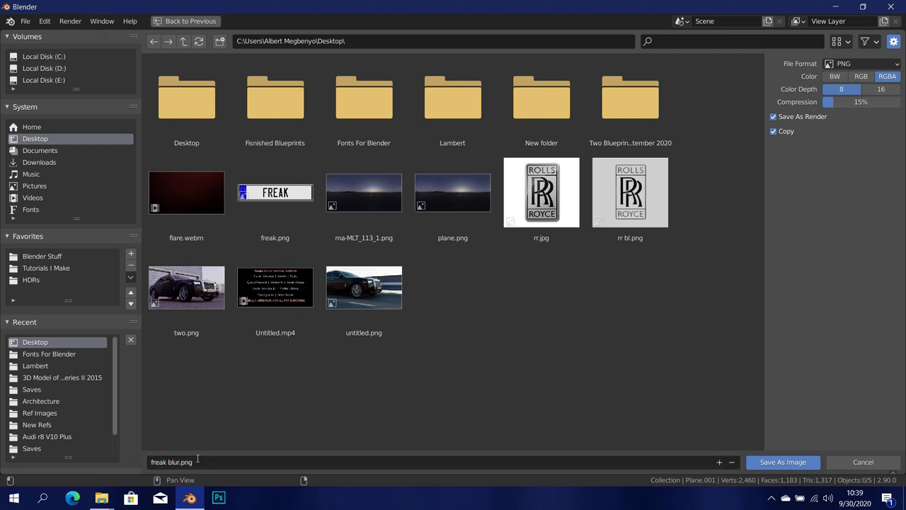
pyautogui.click(808, 463)
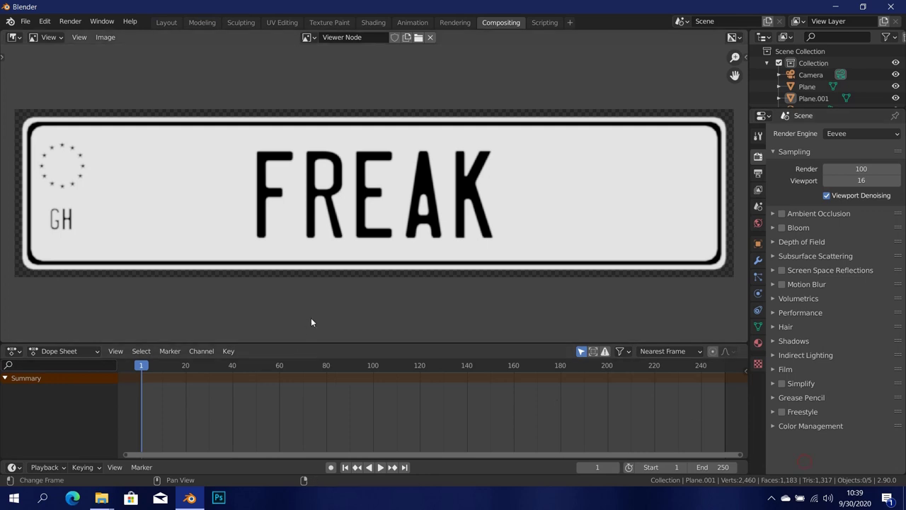
# Step: Start a new General file without saving the current one, and delete all of its default objects
pyautogui.click(25, 22)
pyautogui.moveTo(81, 36)
pyautogui.click(152, 32)
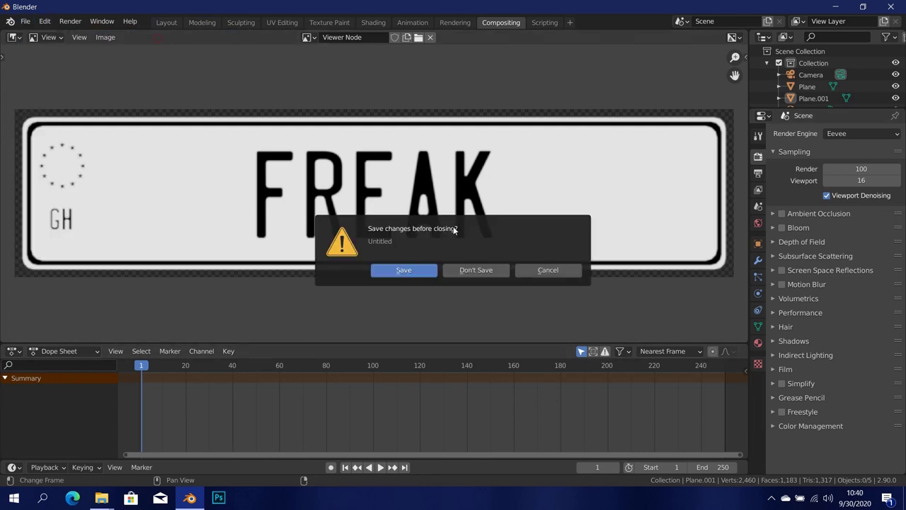
pyautogui.click(473, 272)
pyautogui.press('x')
pyautogui.press('a')
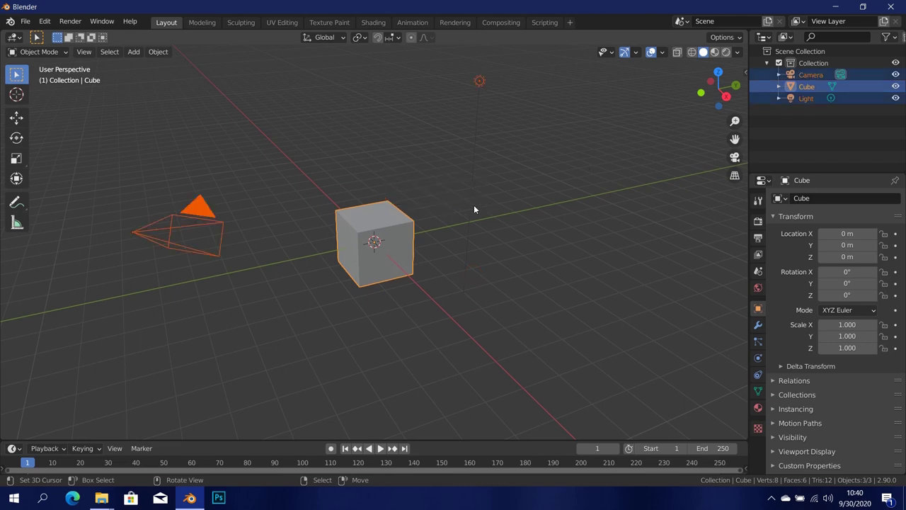
pyautogui.press('x')
pyautogui.click(474, 205)
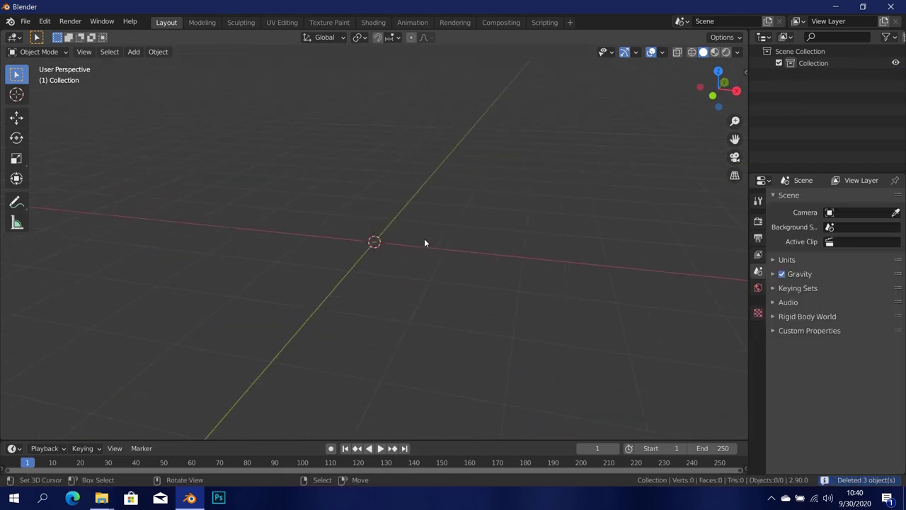
# Step: In front view, import freak.png from the Desktop as an image plane
pyautogui.press('KP_1')
pyautogui.hotkey('shift', 'a')
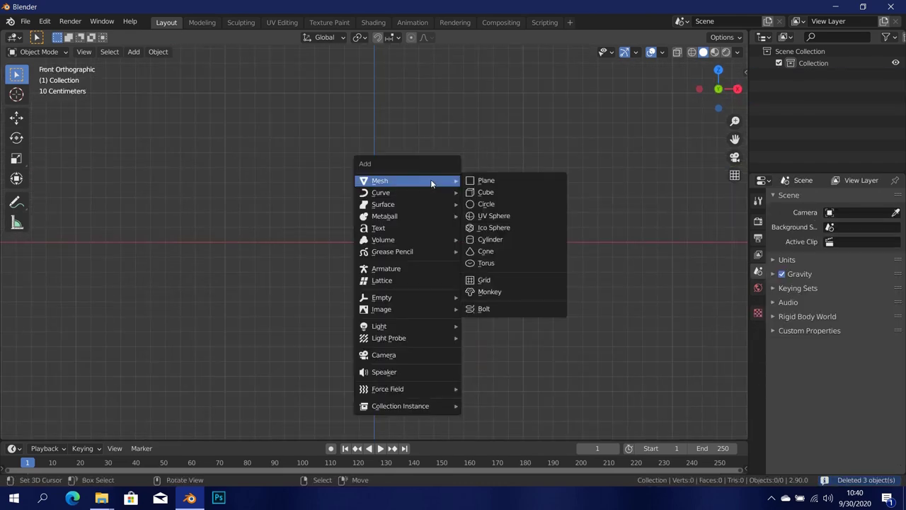
pyautogui.moveTo(405, 309)
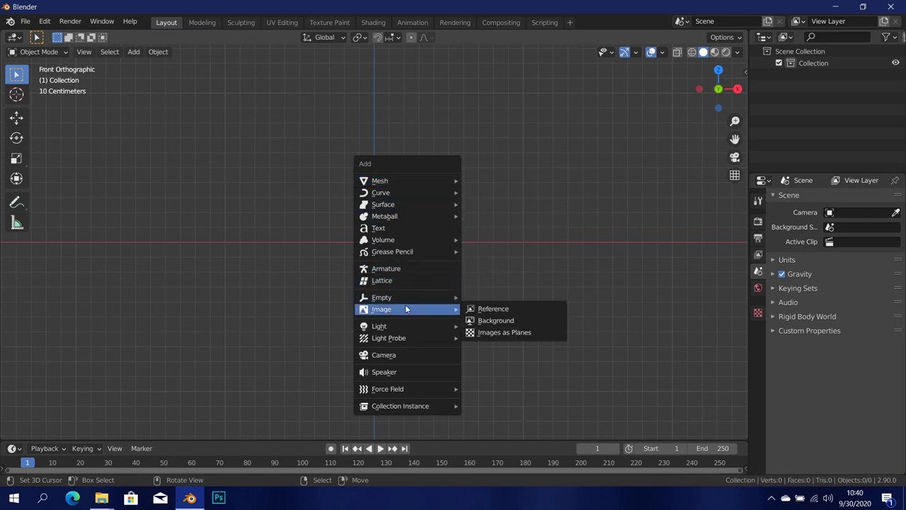
pyautogui.click(486, 330)
pyautogui.click(39, 344)
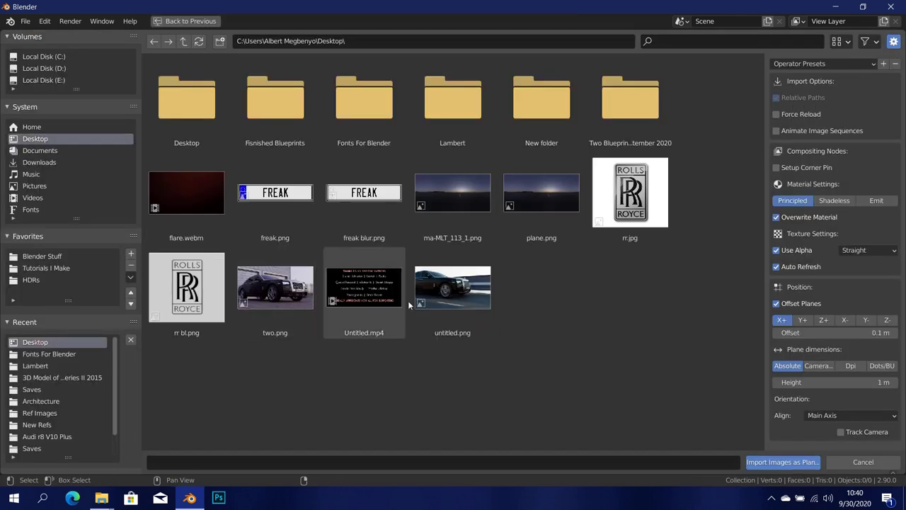
pyautogui.doubleClick(281, 202)
# Step: Switch the viewport shading to Material Preview and view the textured plate at an angle
pyautogui.press('z')
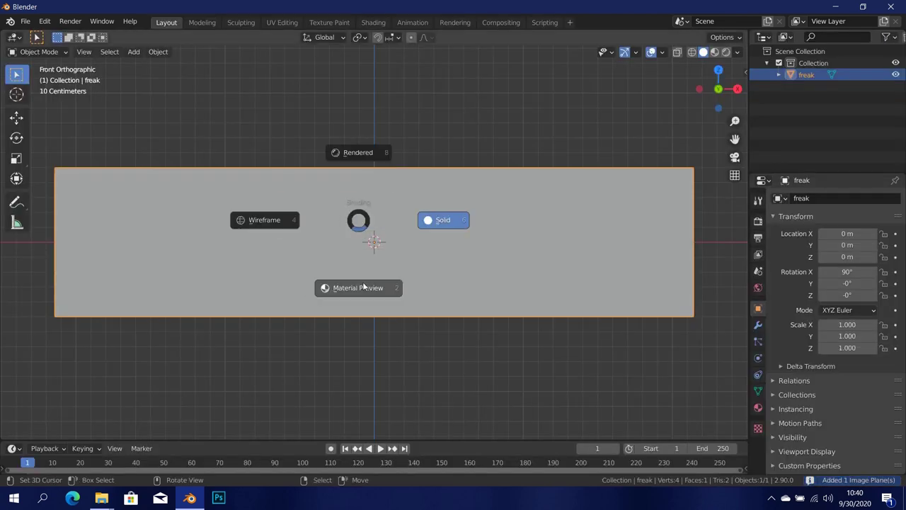
pyautogui.click(363, 286)
pyautogui.keyDown('shift'); pyautogui.moveTo(326, 281); pyautogui.dragTo(402, 293, button='middle'); pyautogui.keyUp('shift')
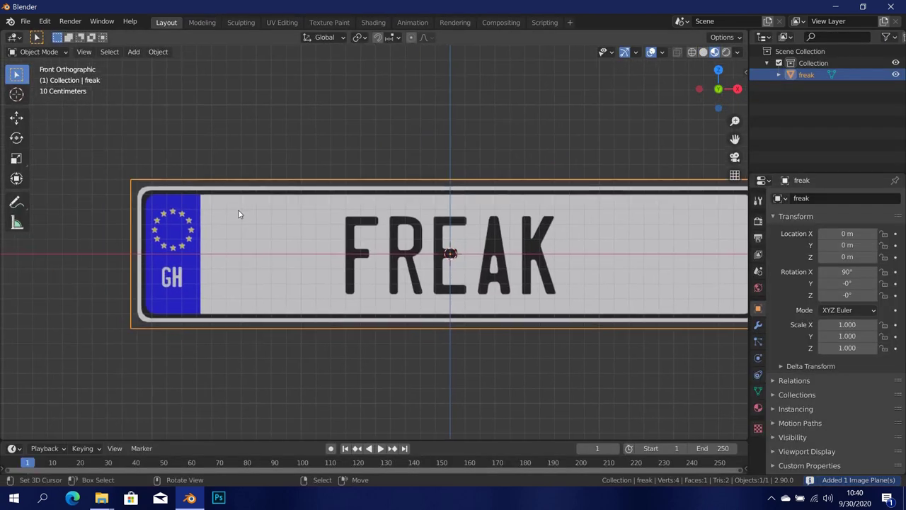
pyautogui.keyDown('shift'); pyautogui.moveTo(494, 223); pyautogui.dragTo(468, 225, button='middle'); pyautogui.keyUp('shift')
pyautogui.moveTo(339, 254); pyautogui.dragTo(368, 252, button='middle')
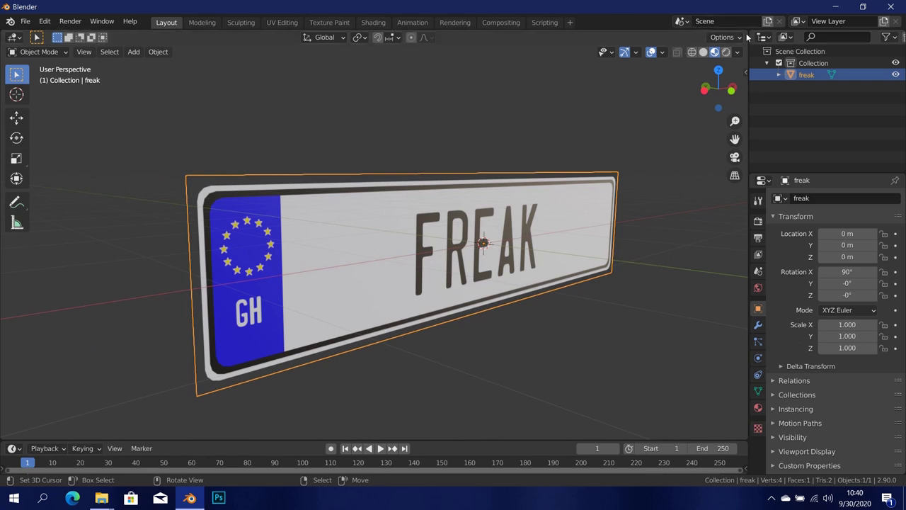
# Step: Split the 3D viewport in two and turn the new area into a Shader Editor showing the plate's material
pyautogui.moveTo(746, 37); pyautogui.dragTo(383, 69)
pyautogui.click(397, 37)
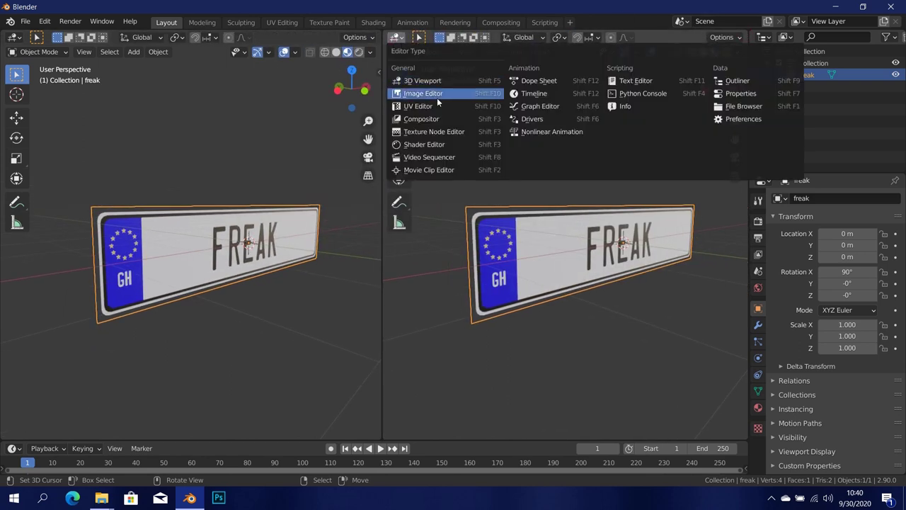
pyautogui.click(425, 145)
pyautogui.press('n')
pyautogui.moveTo(424, 230); pyautogui.dragTo(630, 191, button='middle')
pyautogui.scroll(2, 650, 194)
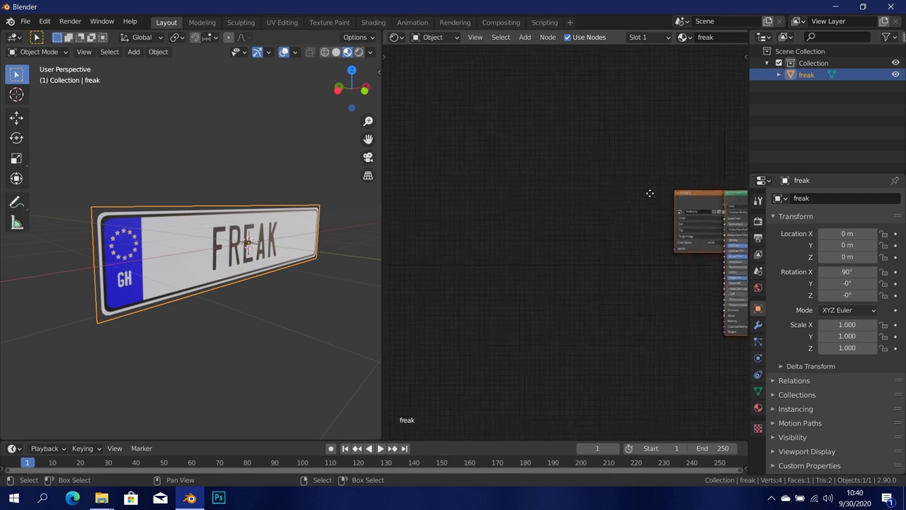
# Step: Move the freak.png texture node away from the Principled BSDF and add Texture Coordinate and Mapping nodes to it
pyautogui.moveTo(694, 190); pyautogui.dragTo(459, 179)
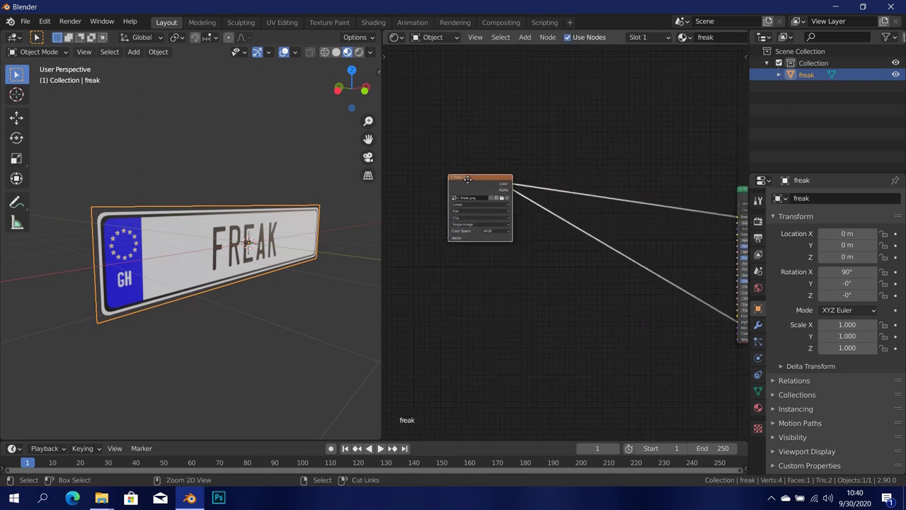
pyautogui.hotkey('ctrl', 't')
pyautogui.moveTo(467, 178); pyautogui.dragTo(601, 199, button='middle')
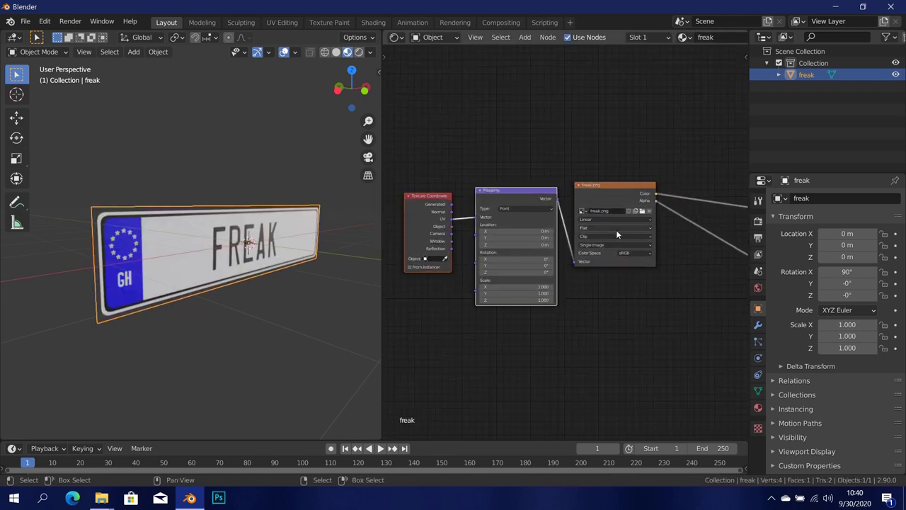
pyautogui.moveTo(616, 230); pyautogui.dragTo(507, 221, button='middle')
pyautogui.scroll(-1, 507, 221)
pyautogui.moveTo(570, 213); pyautogui.dragTo(531, 186, button='middle')
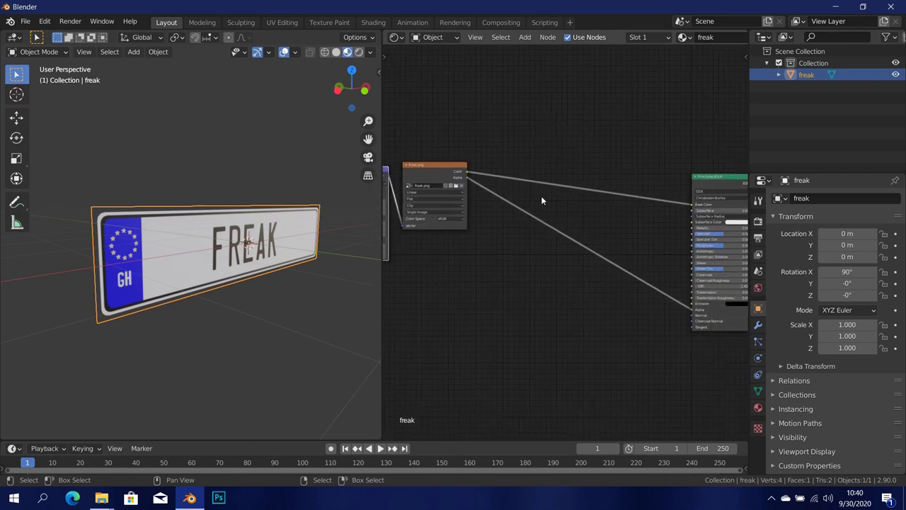
# Step: Cut the link between the texture's Alpha output and the Principled BSDF, and check the plate up close
pyautogui.keyDown('ctrl'); pyautogui.moveTo(593, 235); pyautogui.dragTo(595, 272, button='right'); pyautogui.keyUp('ctrl')
pyautogui.scroll(1, 121, 271)
pyautogui.moveTo(158, 266); pyautogui.dragTo(185, 240, button='middle')
pyautogui.hotkey('alt', 'a')
pyautogui.scroll(2, 283, 244)
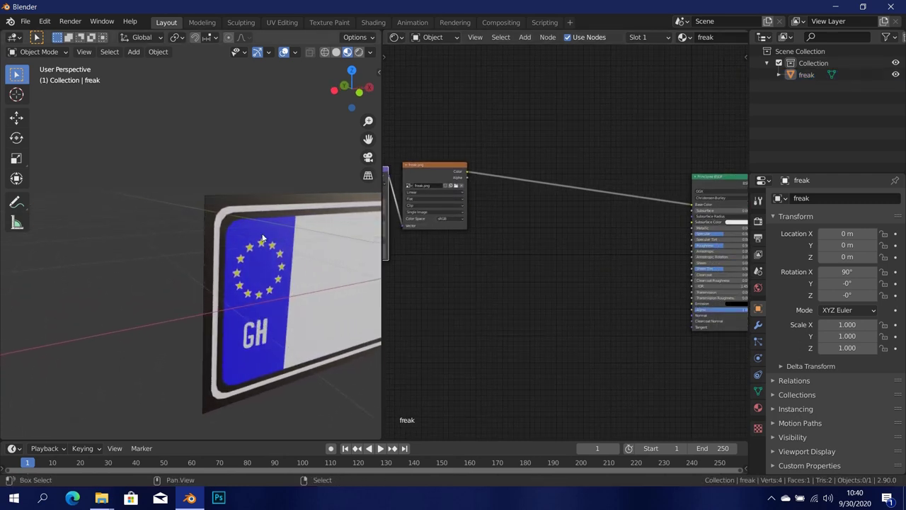
pyautogui.scroll(4, 199, 236)
pyautogui.scroll(-2, 199, 236)
# Step: Duplicate the freak.png texture node, place the copy below the original and connect the Mapping node's Vector to it
pyautogui.click(430, 164)
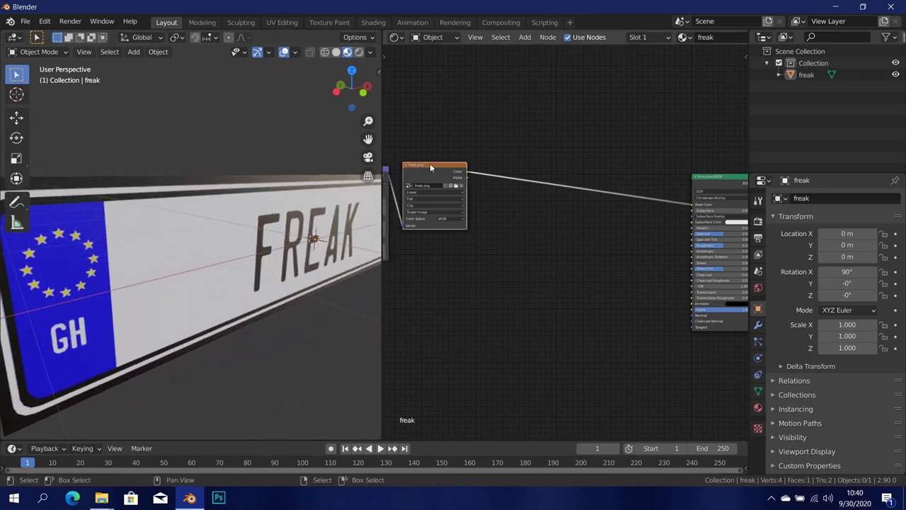
pyautogui.hotkey('shift', 'd')
pyautogui.click(607, 296)
pyautogui.scroll(-2, 467, 228)
pyautogui.moveTo(464, 228); pyautogui.dragTo(493, 228, button='middle')
pyautogui.keyDown('shift'); pyautogui.click(410, 179); pyautogui.keyUp('shift')
pyautogui.moveTo(443, 183); pyautogui.dragTo(566, 317)
# Step: Load freak blur.png into the duplicated image texture node
pyautogui.scroll(4, 642, 181)
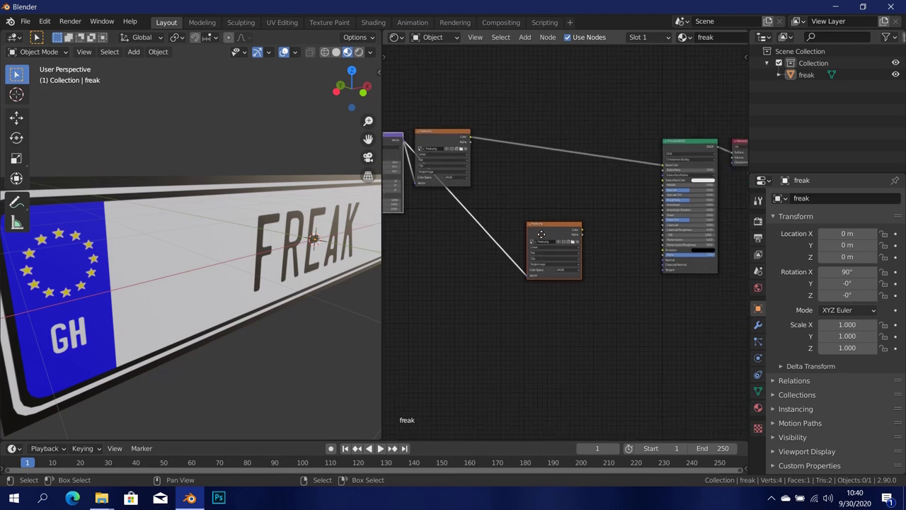
pyautogui.moveTo(641, 182); pyautogui.dragTo(609, 202, button='middle')
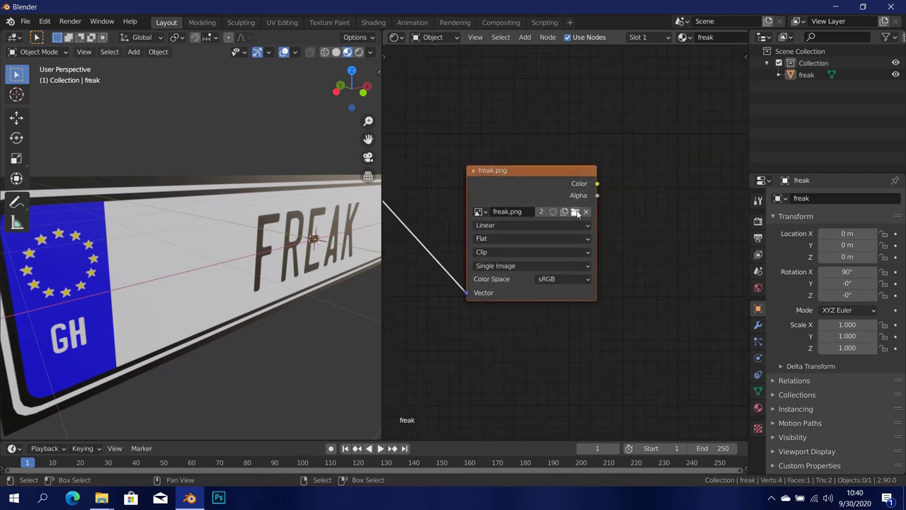
pyautogui.click(576, 211)
pyautogui.doubleClick(353, 209)
pyautogui.scroll(-3, 545, 234)
pyautogui.scroll(1, 542, 216)
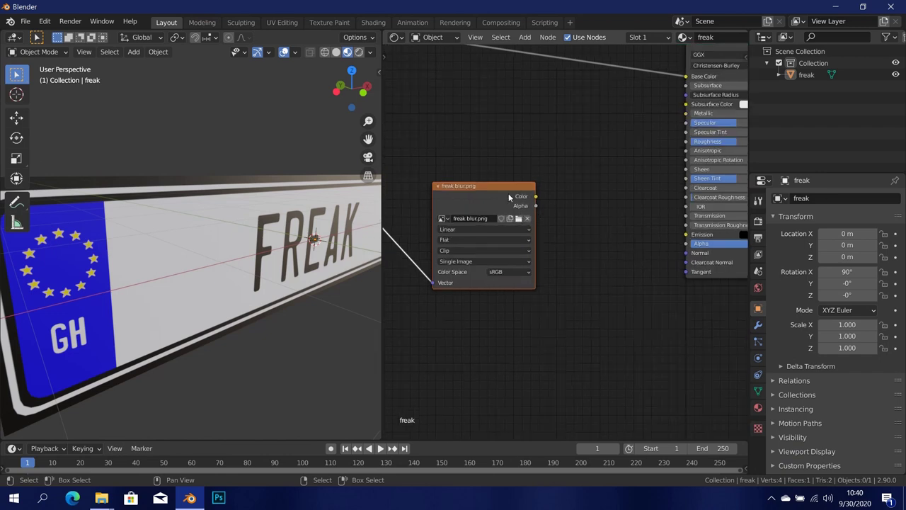
# Step: Add a Bump node beside the freak blur.png texture and connect the texture's Color output to the Bump's Height input
pyautogui.moveTo(559, 202); pyautogui.dragTo(556, 218, button='middle')
pyautogui.hotkey('shift', 'a')
pyautogui.click(615, 205)
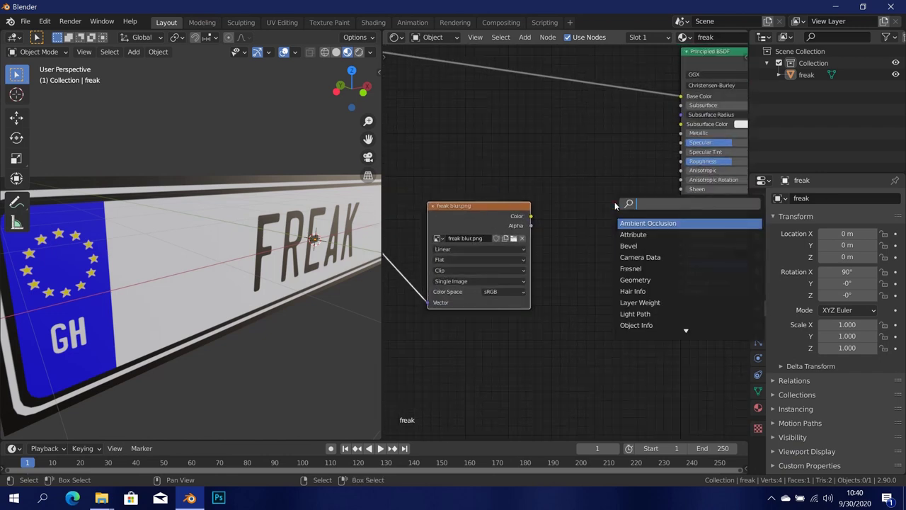
pyautogui.write('bum')
pyautogui.press('Return')
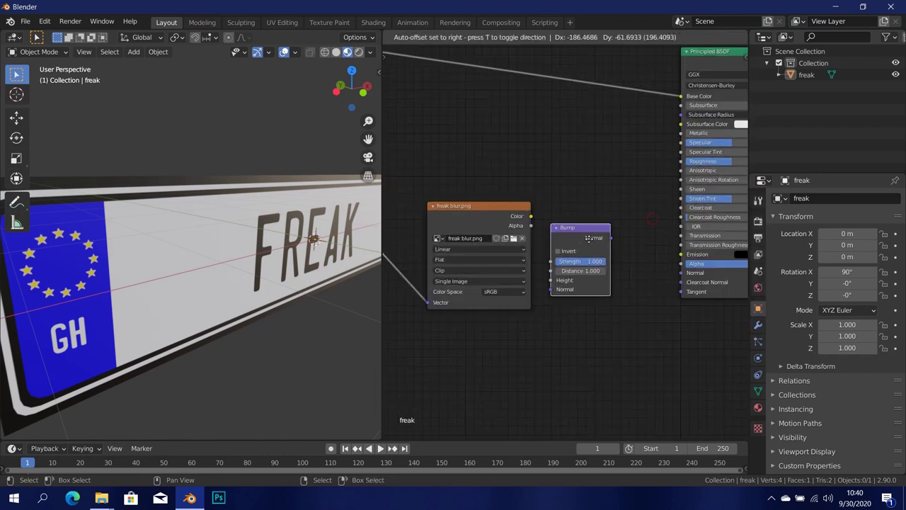
pyautogui.click(600, 237)
pyautogui.moveTo(531, 216); pyautogui.dragTo(563, 277)
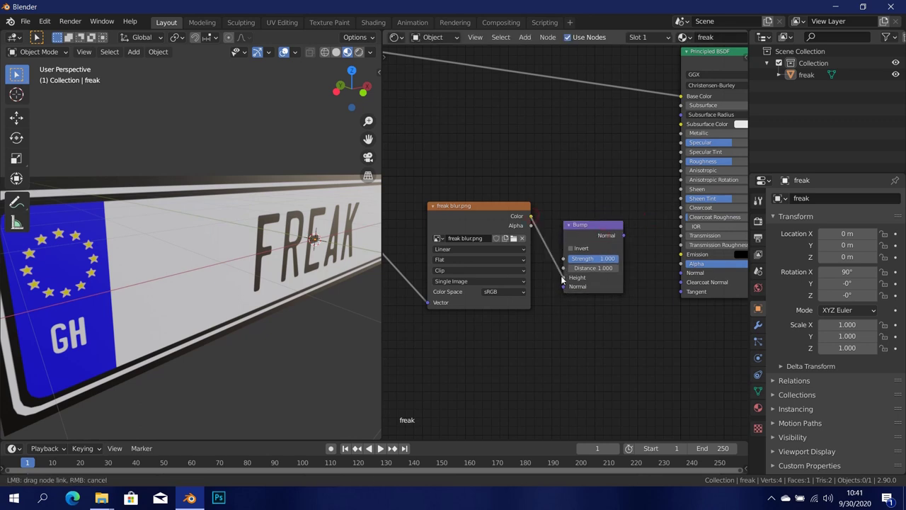
# Step: Set the freak blur.png texture's color space to Non-Color and connect the Bump node's Normal output to the Principled BSDF's Normal input
pyautogui.click(508, 293)
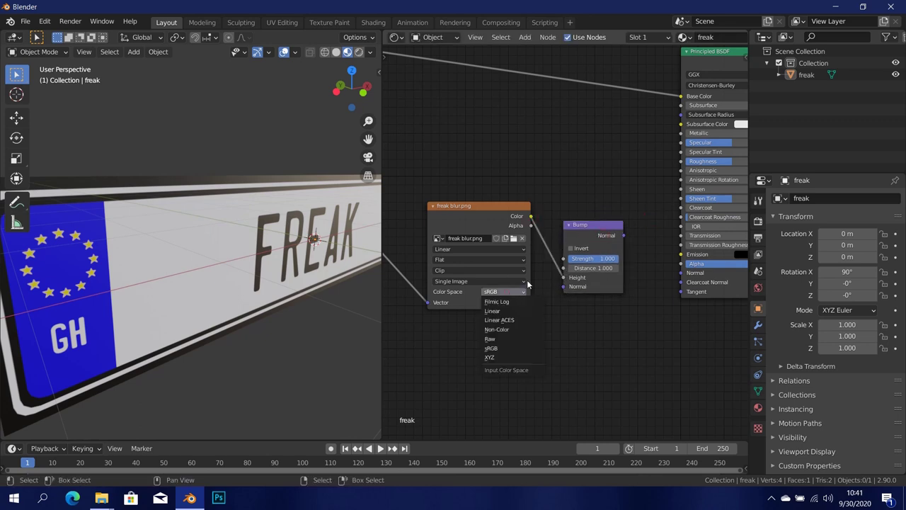
pyautogui.click(505, 330)
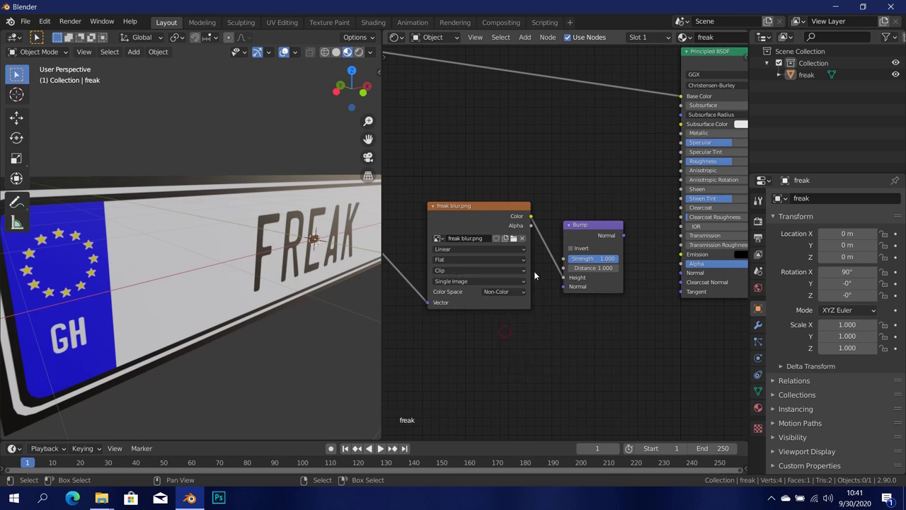
pyautogui.moveTo(642, 211); pyautogui.dragTo(588, 221, button='middle')
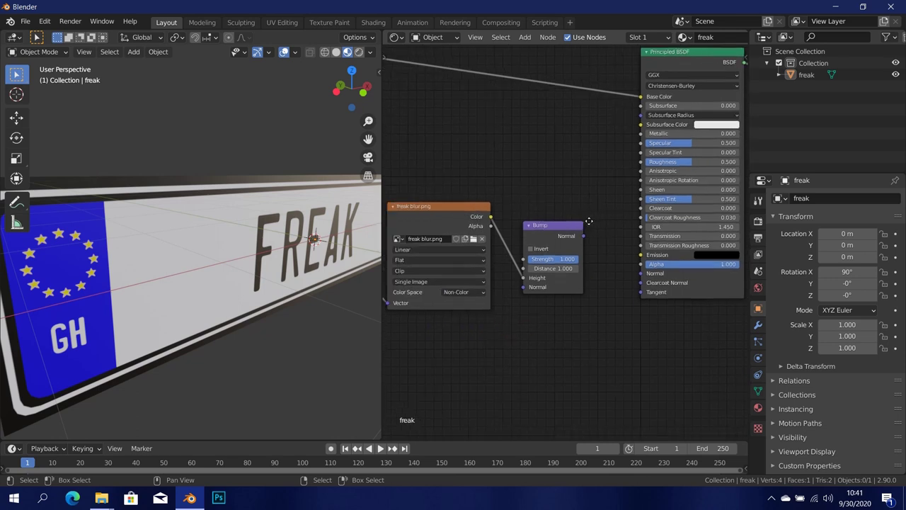
pyautogui.moveTo(584, 236); pyautogui.dragTo(647, 278)
pyautogui.moveTo(311, 241); pyautogui.dragTo(230, 263, button='middle')
pyautogui.scroll(3, 142, 253)
pyautogui.moveTo(143, 257); pyautogui.dragTo(279, 237, button='middle')
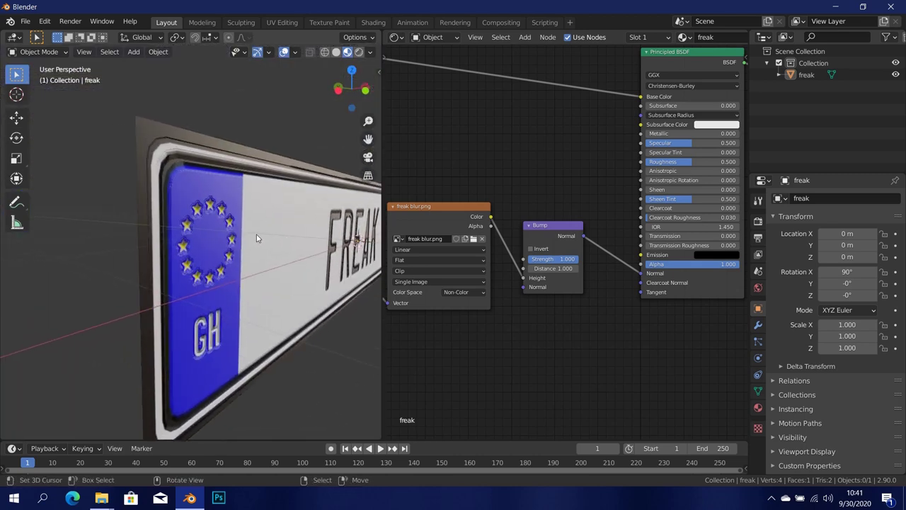
# Step: Enable Invert on the Bump node and check the plate's relief up close
pyautogui.moveTo(444, 173); pyautogui.dragTo(473, 167, button='middle')
pyautogui.moveTo(473, 167); pyautogui.dragTo(507, 283)
pyautogui.scroll(2, 507, 283)
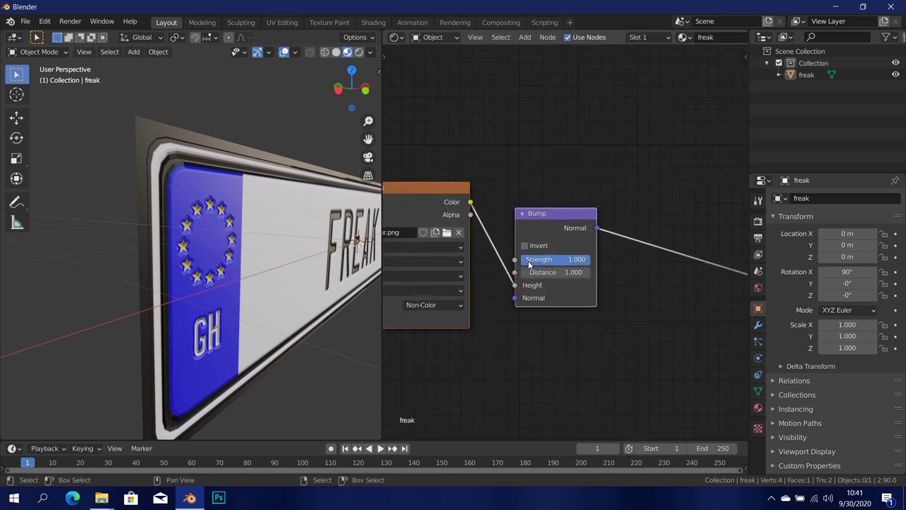
pyautogui.click(525, 246)
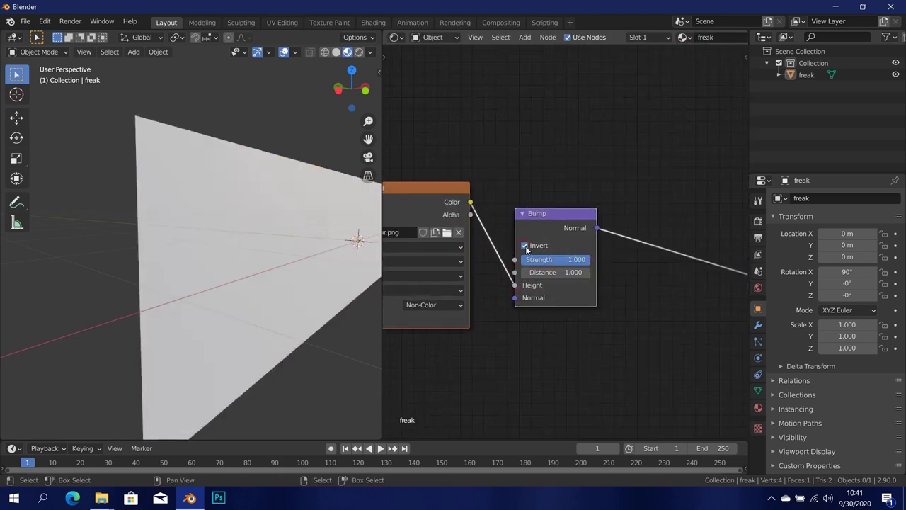
pyautogui.moveTo(247, 245); pyautogui.dragTo(134, 273, button='middle')
pyautogui.scroll(2, 429, 303)
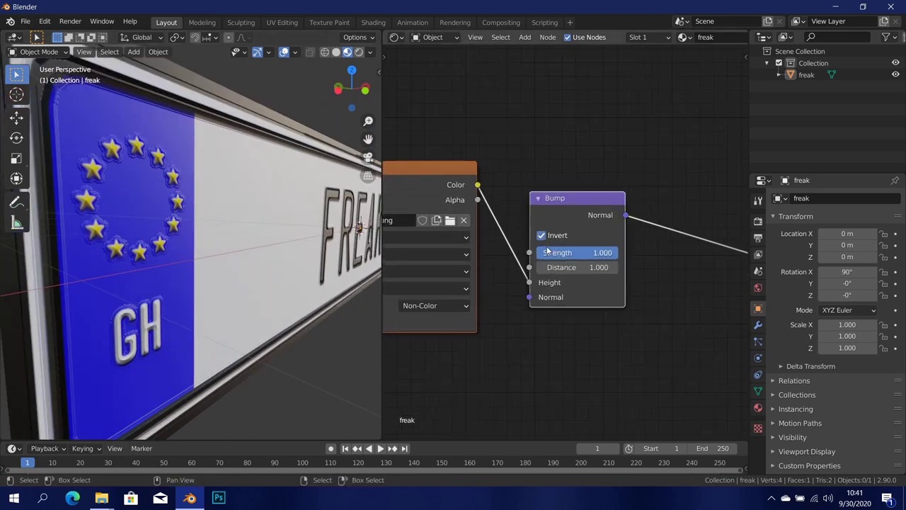
# Step: Set the Bump node's strength to 0.5 and check the license plate from another angle
pyautogui.click(567, 253)
pyautogui.write('0.5')
pyautogui.press('Return')
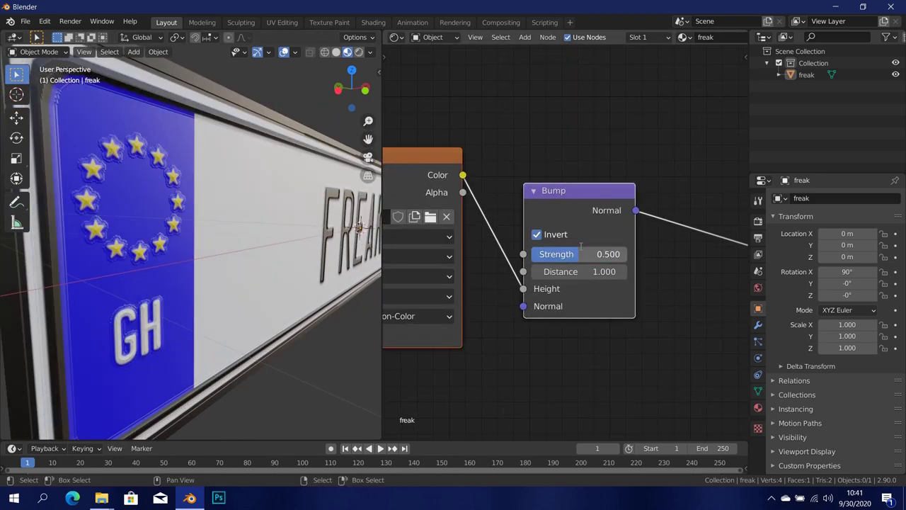
pyautogui.moveTo(153, 207); pyautogui.dragTo(255, 255, button='middle')
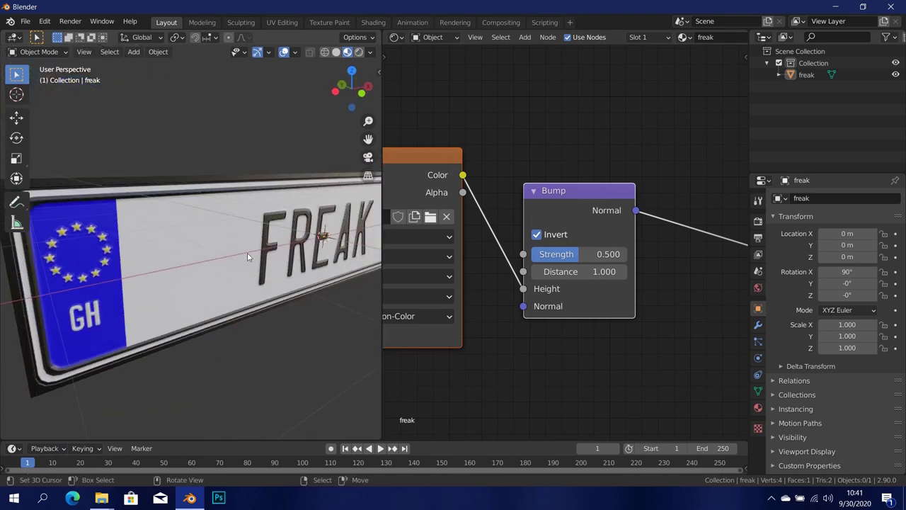
pyautogui.click(281, 252)
pyautogui.scroll(-2, 281, 252)
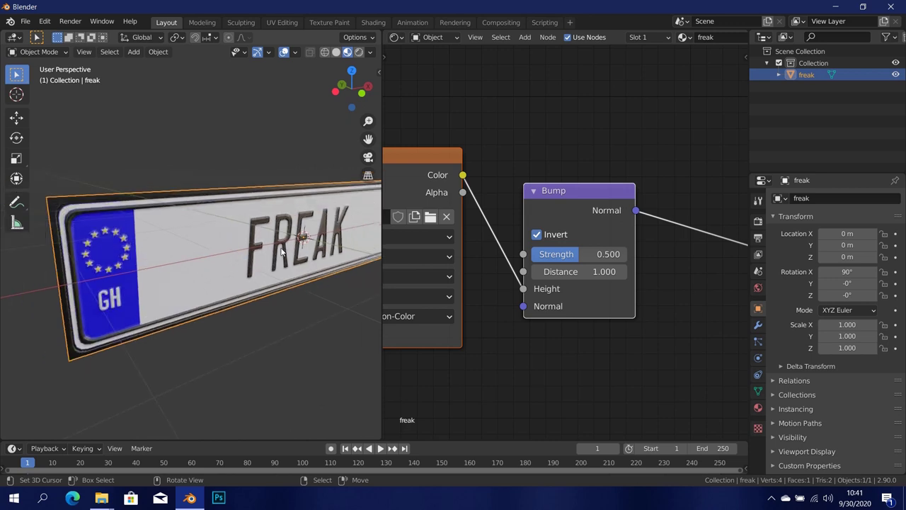
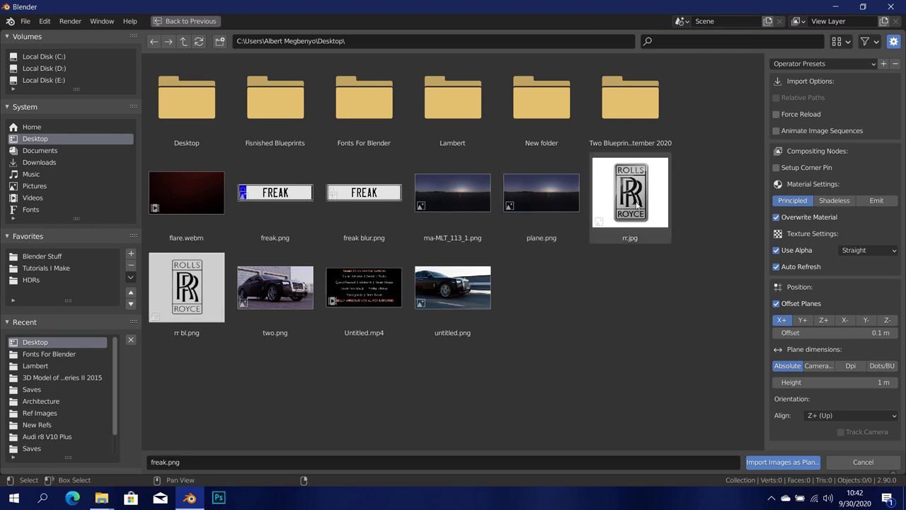
# Step: Import rr.jpg as an image plane and bring the whole emblem and its material nodes into view
pyautogui.doubleClick(636, 205)
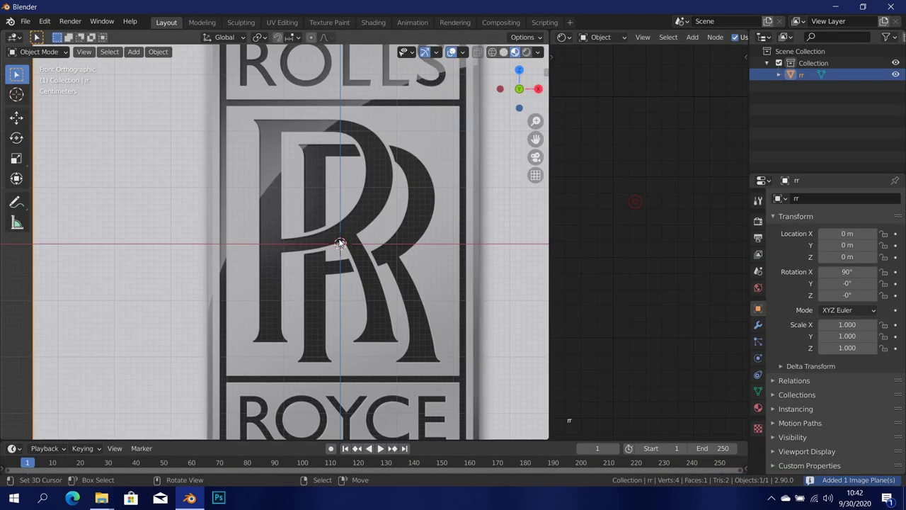
pyautogui.scroll(-4, 364, 241)
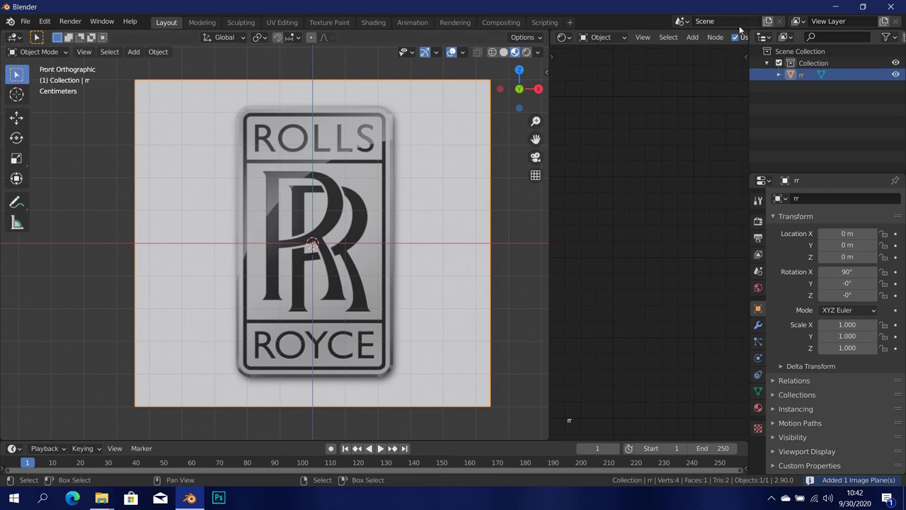
pyautogui.keyDown('shift'); pyautogui.moveTo(426, 193); pyautogui.dragTo(346, 197, button='middle'); pyautogui.keyUp('shift')
pyautogui.press('Home')
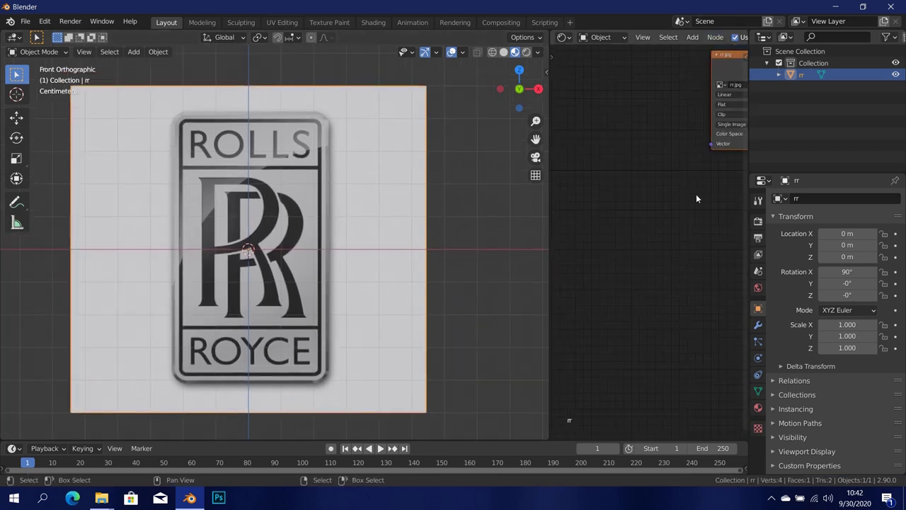
# Step: Cut the link between the rr.jpg texture's Alpha output and the Principled BSDF
pyautogui.moveTo(663, 159); pyautogui.dragTo(572, 158)
pyautogui.scroll(-5, 625, 195)
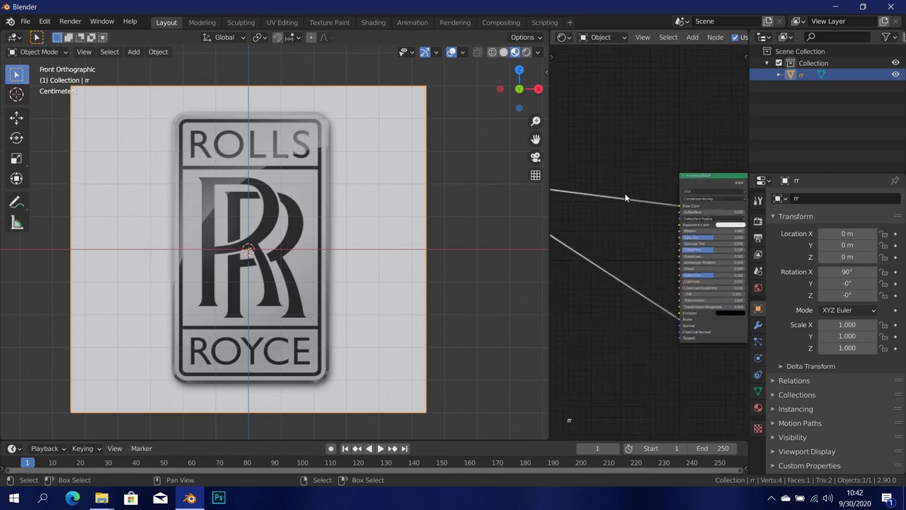
pyautogui.moveTo(637, 230); pyautogui.dragTo(675, 212, button='middle')
pyautogui.keyDown('ctrl'); pyautogui.moveTo(663, 241); pyautogui.dragTo(664, 279, button='right'); pyautogui.keyUp('ctrl')
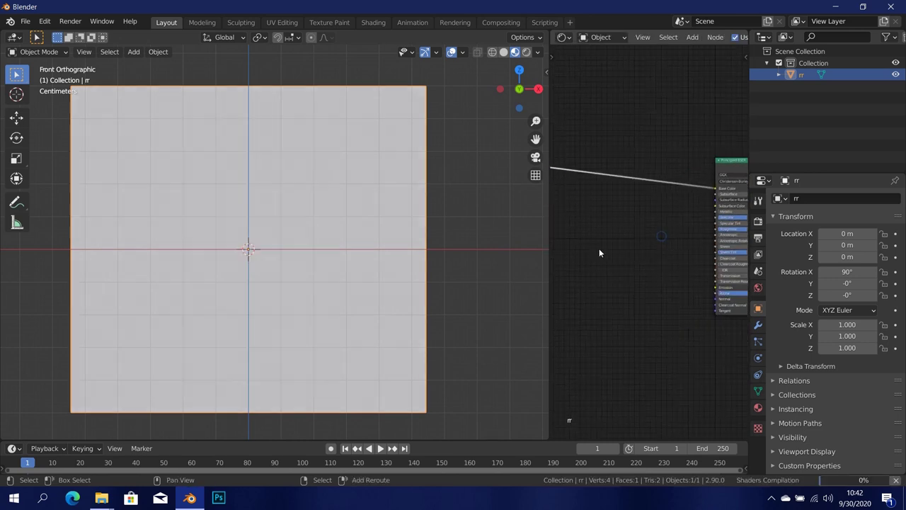
# Step: Duplicate the rr.jpg texture node, place the copy below the original and load rr bl.png into it
pyautogui.moveTo(599, 249); pyautogui.dragTo(648, 236, button='middle')
pyautogui.hotkey('shift', 'a')
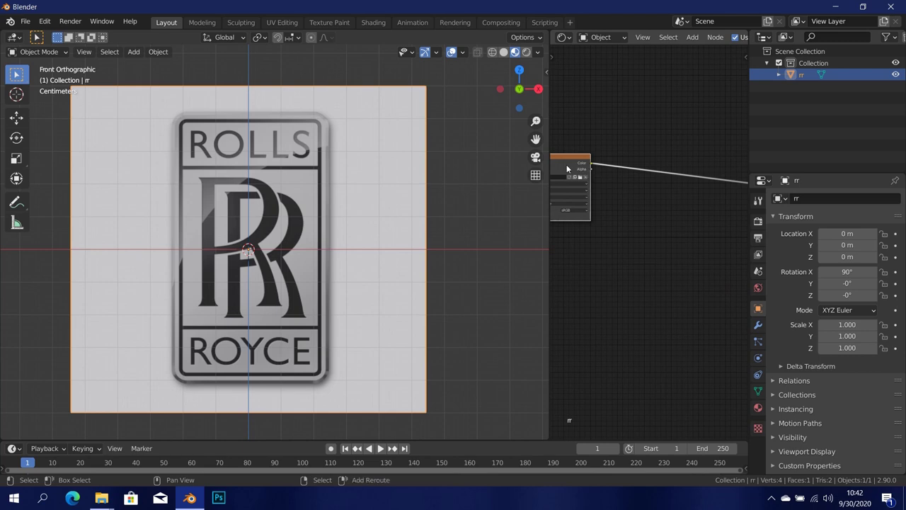
pyautogui.hotkey('shift', 'd')
pyautogui.click(647, 260)
pyautogui.moveTo(647, 260); pyautogui.dragTo(647, 225, button='middle')
pyautogui.scroll(6, 647, 225)
pyautogui.scroll(1, 648, 226)
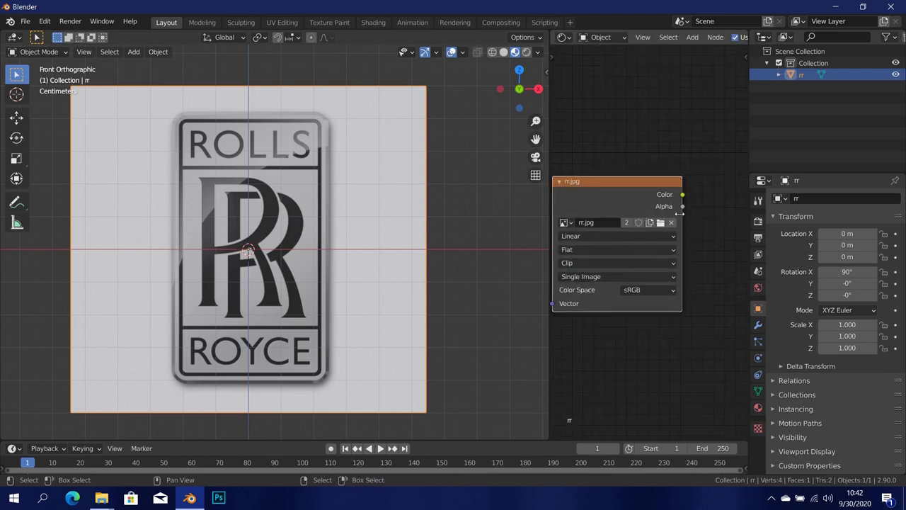
pyautogui.click(662, 224)
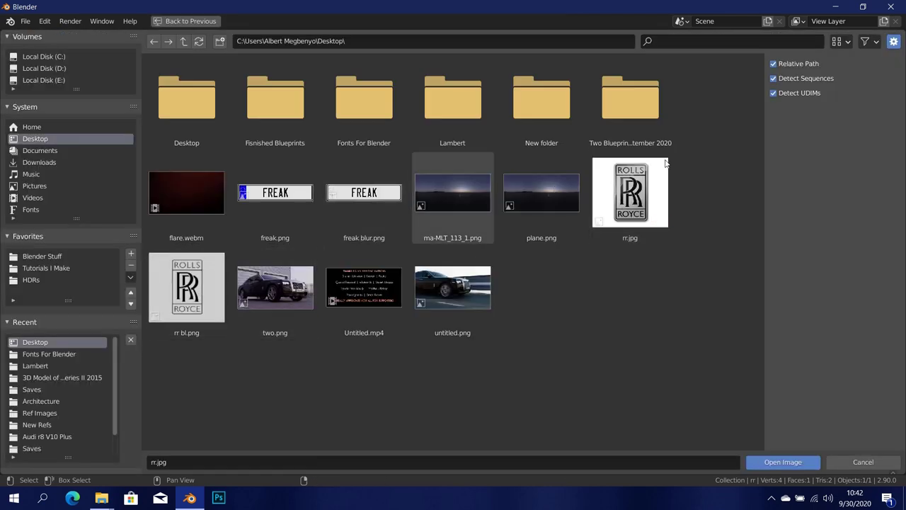
pyautogui.doubleClick(187, 287)
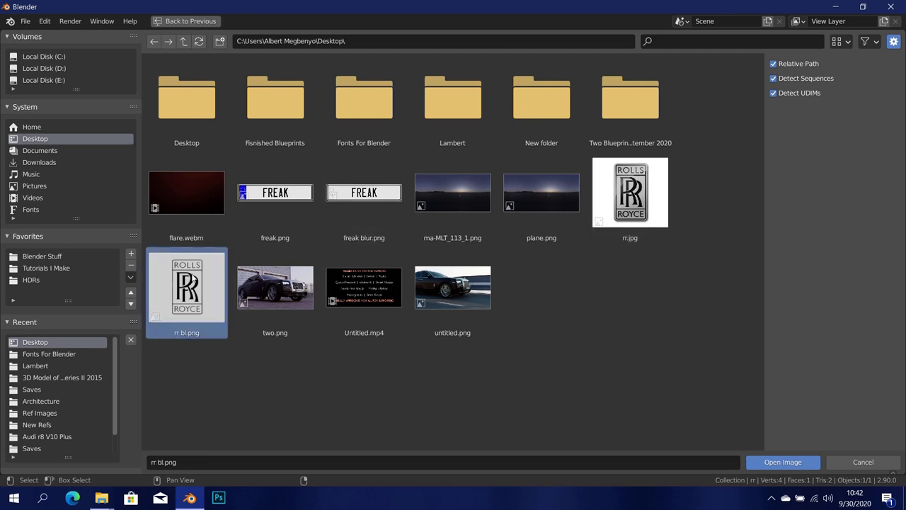
# Step: Add a Bump node between the rr bl.png texture and the Principled BSDF
pyautogui.scroll(-3, 703, 225)
pyautogui.hotkey('shift', 'a')
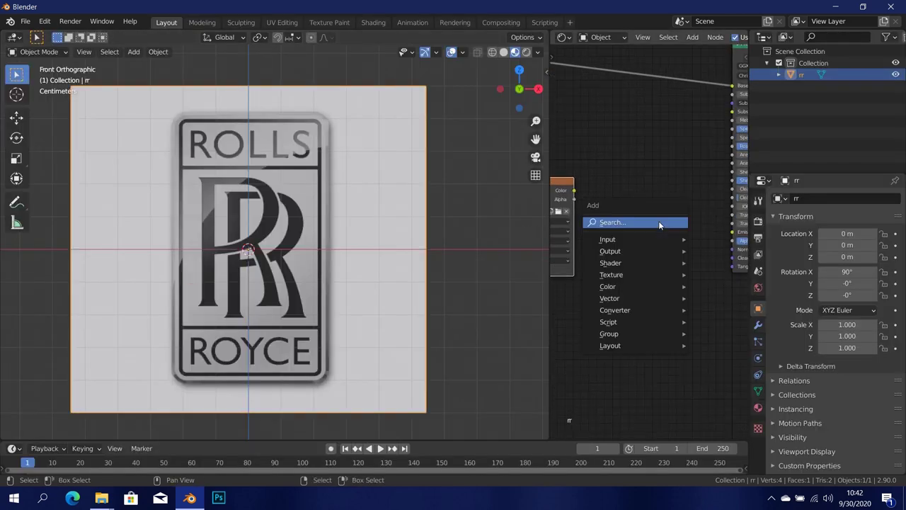
pyautogui.moveTo(645, 299)
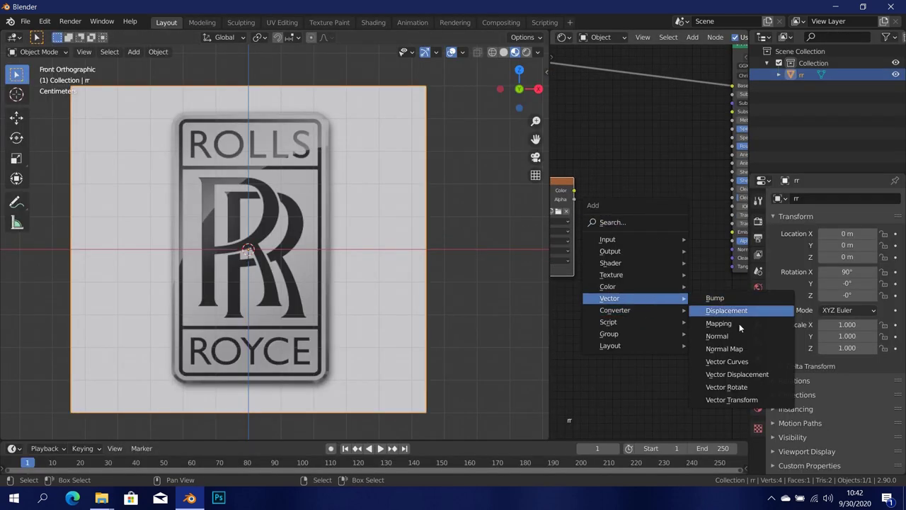
pyautogui.click(712, 300)
pyautogui.click(609, 177)
pyautogui.scroll(1, 608, 185)
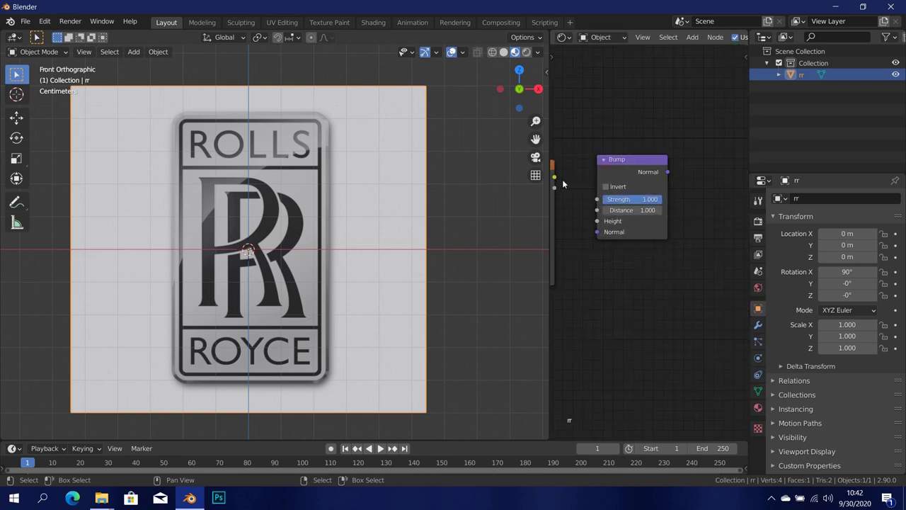
# Step: Connect the rr bl.png texture's Color to the Bump's Height and the Bump's Normal to the Principled BSDF's Normal
pyautogui.moveTo(557, 178); pyautogui.dragTo(598, 222)
pyautogui.moveTo(684, 203); pyautogui.dragTo(582, 207, button='middle')
pyautogui.moveTo(575, 181); pyautogui.dragTo(664, 261)
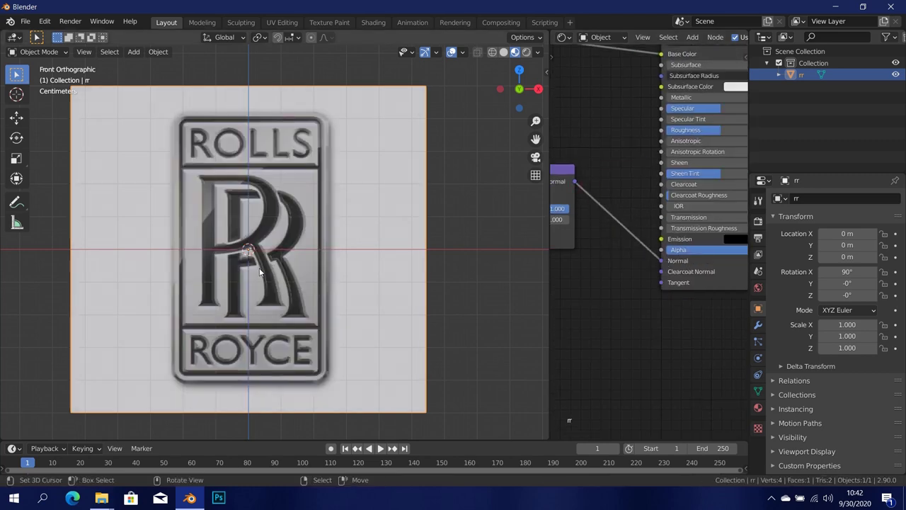
pyautogui.moveTo(262, 274); pyautogui.dragTo(349, 263, button='middle')
pyautogui.scroll(-4, 645, 224)
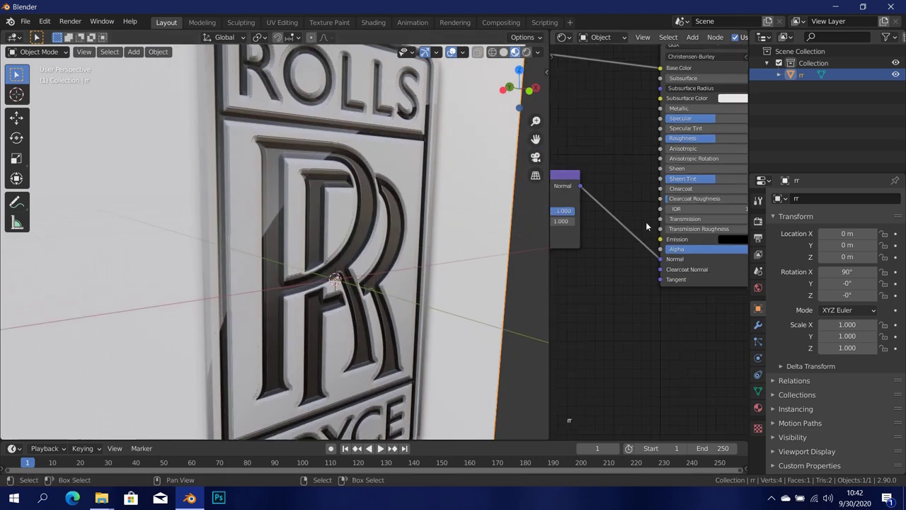
# Step: Set the emblem's Bump strength to 0.5 and check the relief at an angle
pyautogui.moveTo(588, 232); pyautogui.dragTo(665, 246, button='middle')
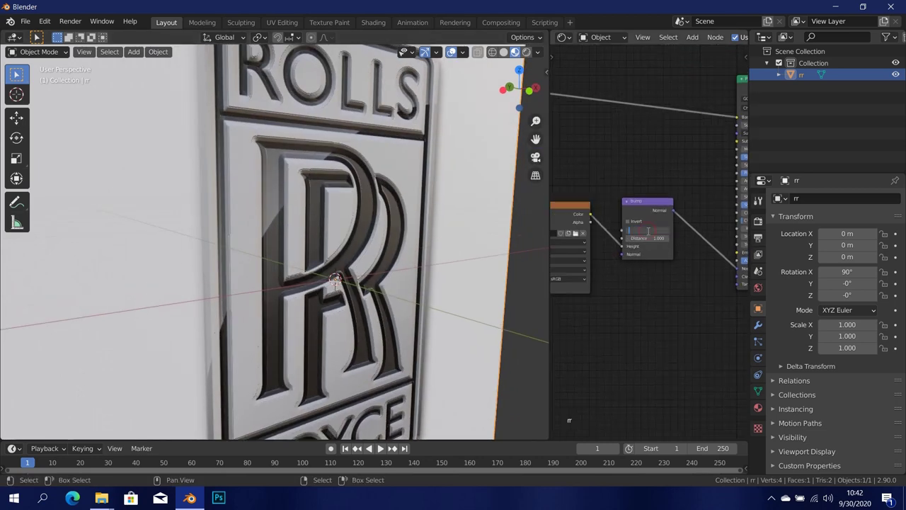
pyautogui.write('0.5')
pyautogui.press('Return')
pyautogui.scroll(-1, 265, 167)
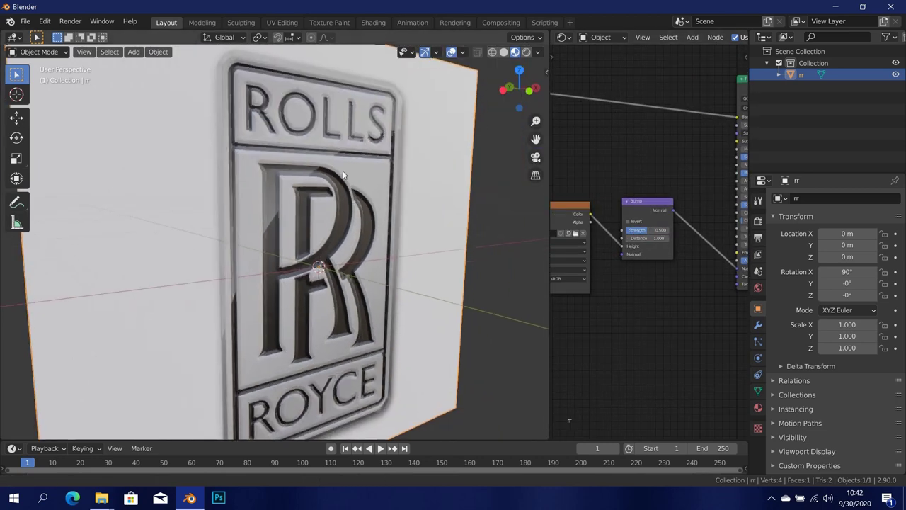
pyautogui.keyDown('shift'); pyautogui.moveTo(453, 228); pyautogui.dragTo(427, 197, button='middle'); pyautogui.keyUp('shift')
pyautogui.moveTo(379, 181); pyautogui.dragTo(381, 186, button='middle')
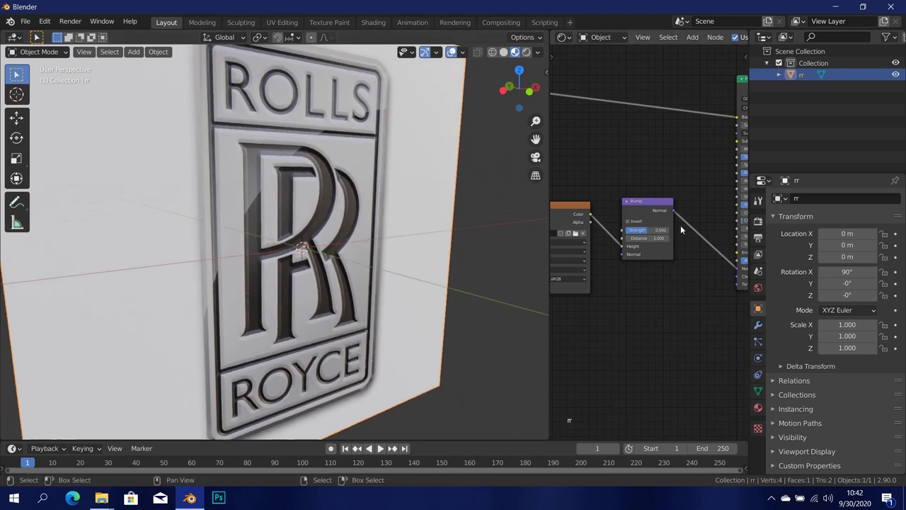
# Step: Set the emblem's Principled BSDF Metallic to 0.5 and Roughness to 0.2
pyautogui.scroll(-3, 682, 228)
pyautogui.moveTo(723, 194); pyautogui.dragTo(587, 234, button='middle')
pyautogui.scroll(1, 680, 239)
pyautogui.scroll(5, 668, 218)
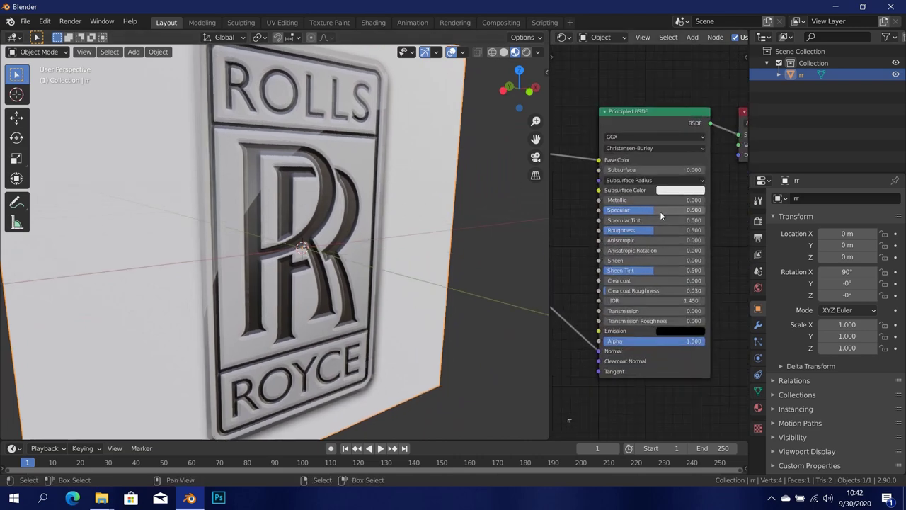
pyautogui.click(645, 201)
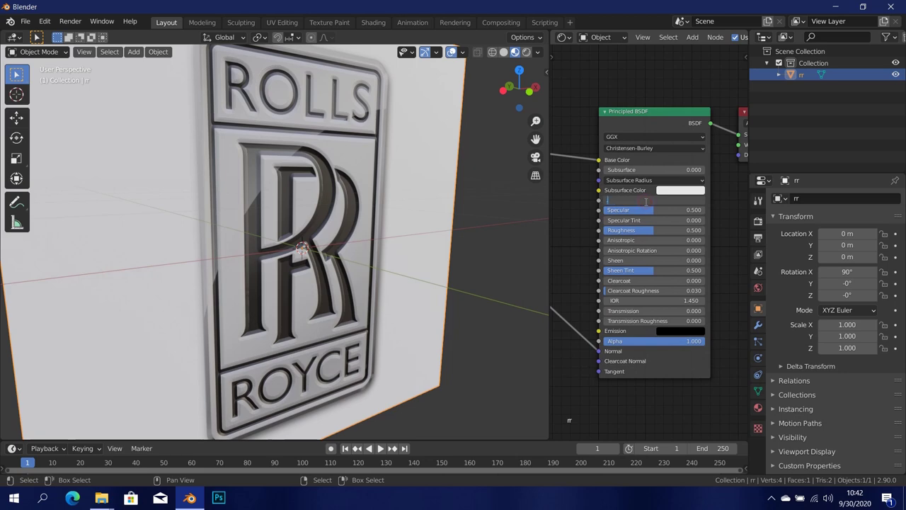
pyautogui.write('0.5')
pyautogui.press('Return')
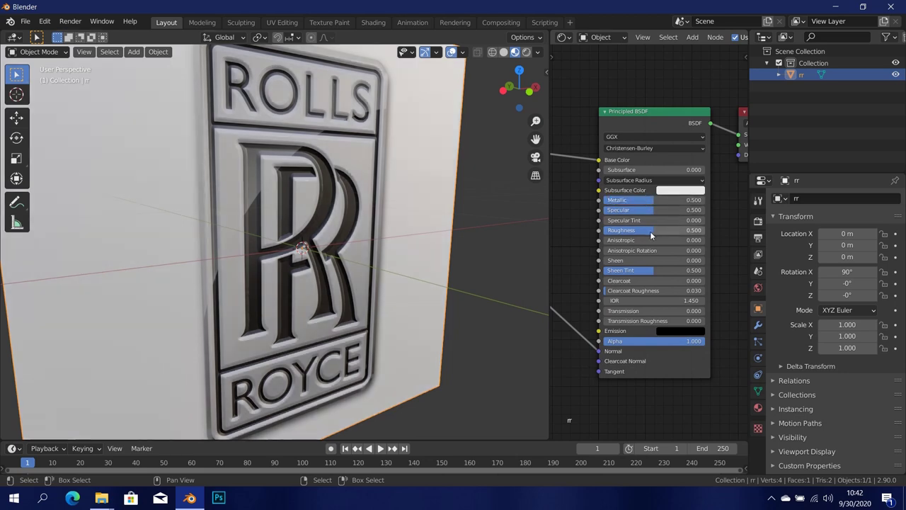
pyautogui.write('0.2')
pyautogui.press('Return')
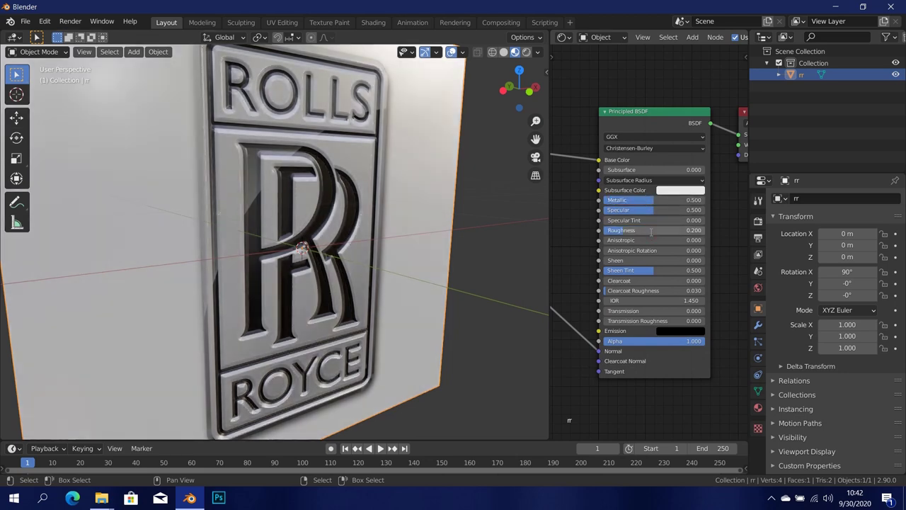
# Step: Set the emblem's Principled BSDF Metallic to 1.0 and check the relief at an angle
pyautogui.scroll(-3, 318, 220)
pyautogui.moveTo(318, 219); pyautogui.dragTo(361, 218, button='middle')
pyautogui.scroll(2, 283, 216)
pyautogui.scroll(1, 345, 216)
pyautogui.moveTo(655, 201); pyautogui.dragTo(708, 200)
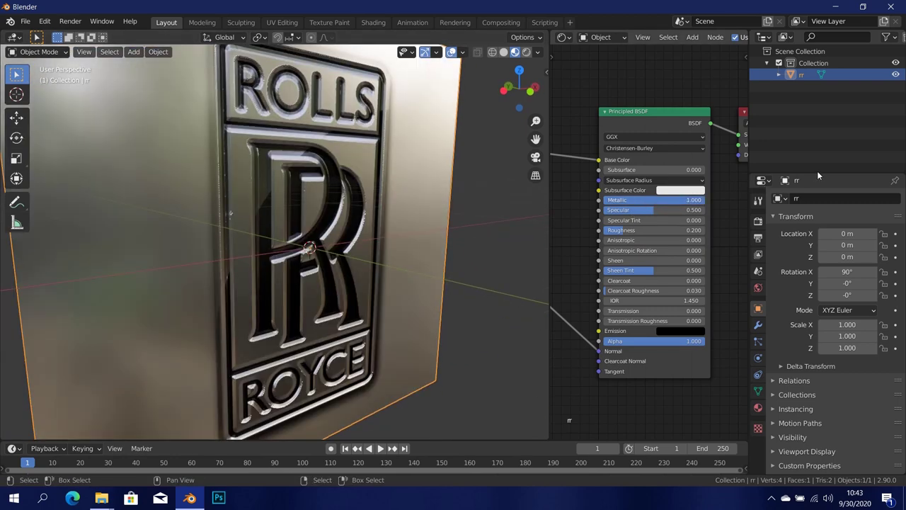
pyautogui.scroll(-5, 379, 193)
pyautogui.scroll(5, 325, 207)
pyautogui.moveTo(379, 193); pyautogui.dragTo(358, 180, button='middle')
pyautogui.scroll(2, 317, 200)
pyautogui.scroll(-1, 316, 200)
# Step: Cut the link from the Bump to the Principled BSDF's Normal to compare the flat emblem, and reconnect it
pyautogui.scroll(-3, 653, 251)
pyautogui.moveTo(652, 251); pyautogui.dragTo(698, 225, button='middle')
pyautogui.moveTo(588, 266); pyautogui.dragTo(618, 238, button='middle')
pyautogui.scroll(2, 630, 239)
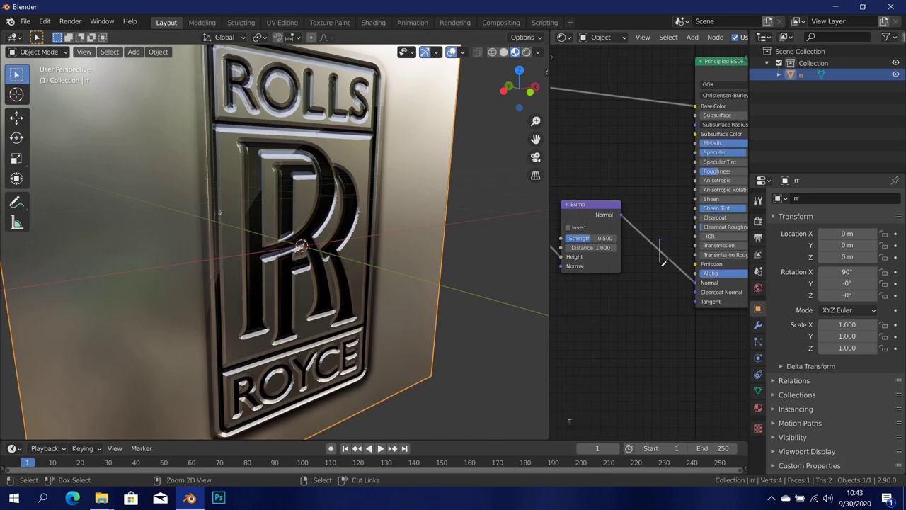
pyautogui.keyDown('ctrl'); pyautogui.moveTo(659, 240); pyautogui.dragTo(664, 263, button='right'); pyautogui.keyUp('ctrl')
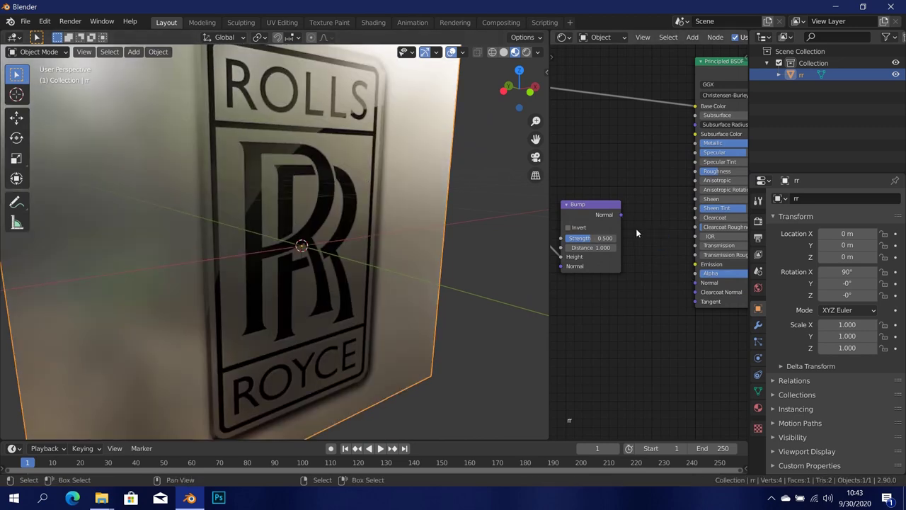
pyautogui.moveTo(622, 214); pyautogui.dragTo(695, 282)
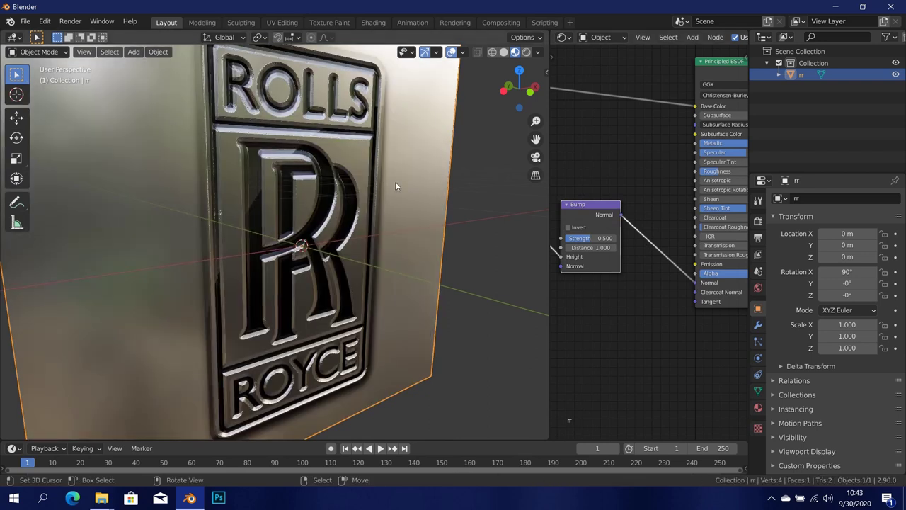
# Step: Enable Invert on the emblem's Bump node, then deselect the plane to inspect the inverted relief from several angles
pyautogui.scroll(2, 669, 261)
pyautogui.moveTo(669, 260); pyautogui.dragTo(821, 294, button='middle')
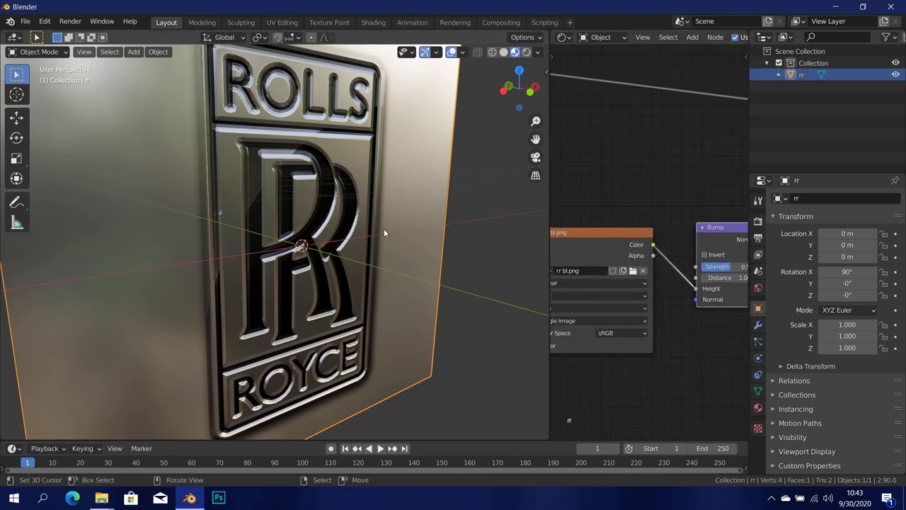
pyautogui.click(704, 255)
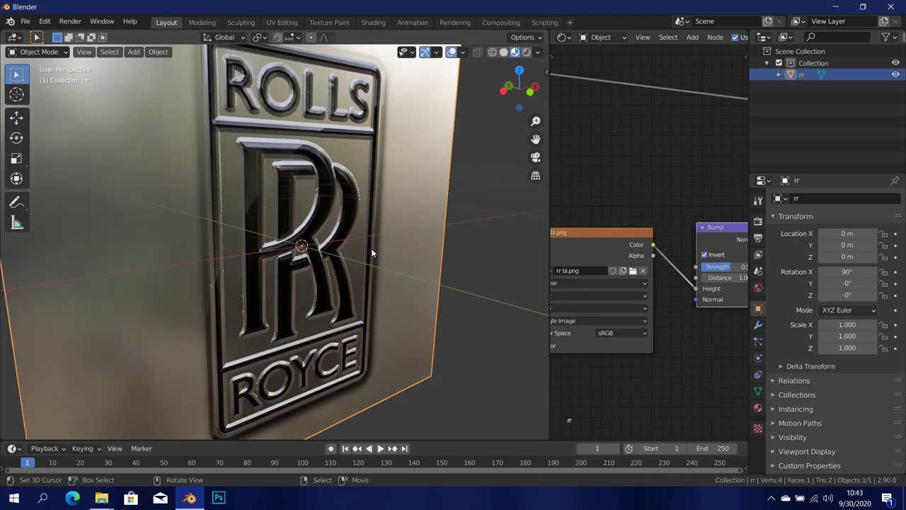
pyautogui.moveTo(371, 248); pyautogui.dragTo(298, 223, button='middle')
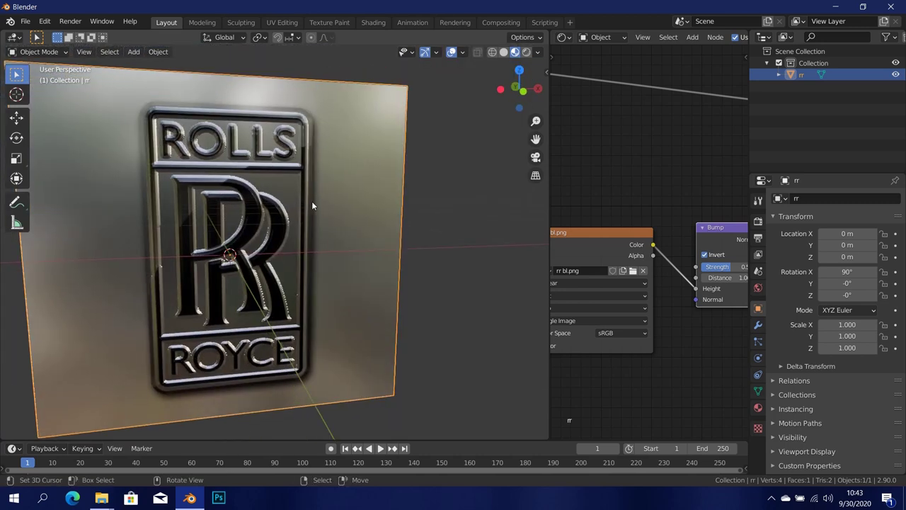
pyautogui.moveTo(311, 201); pyautogui.dragTo(282, 196, button='middle')
pyautogui.hotkey('alt', 'a')
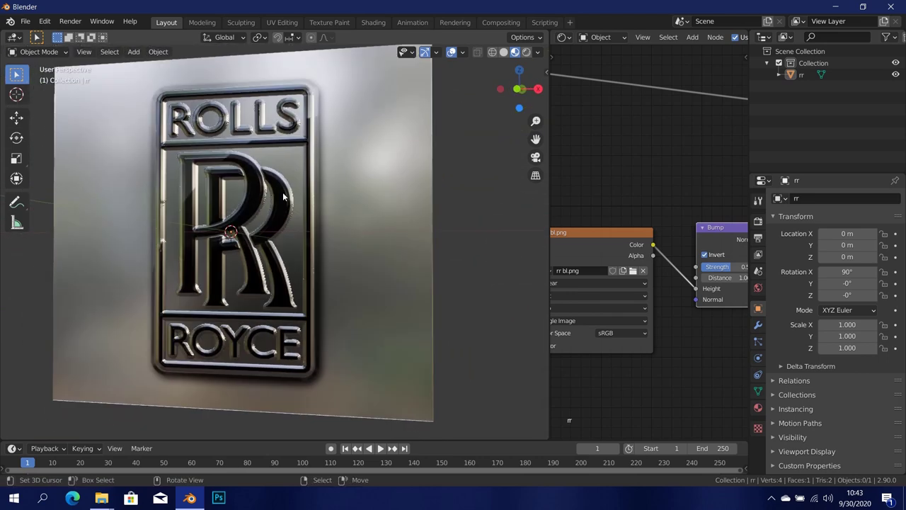